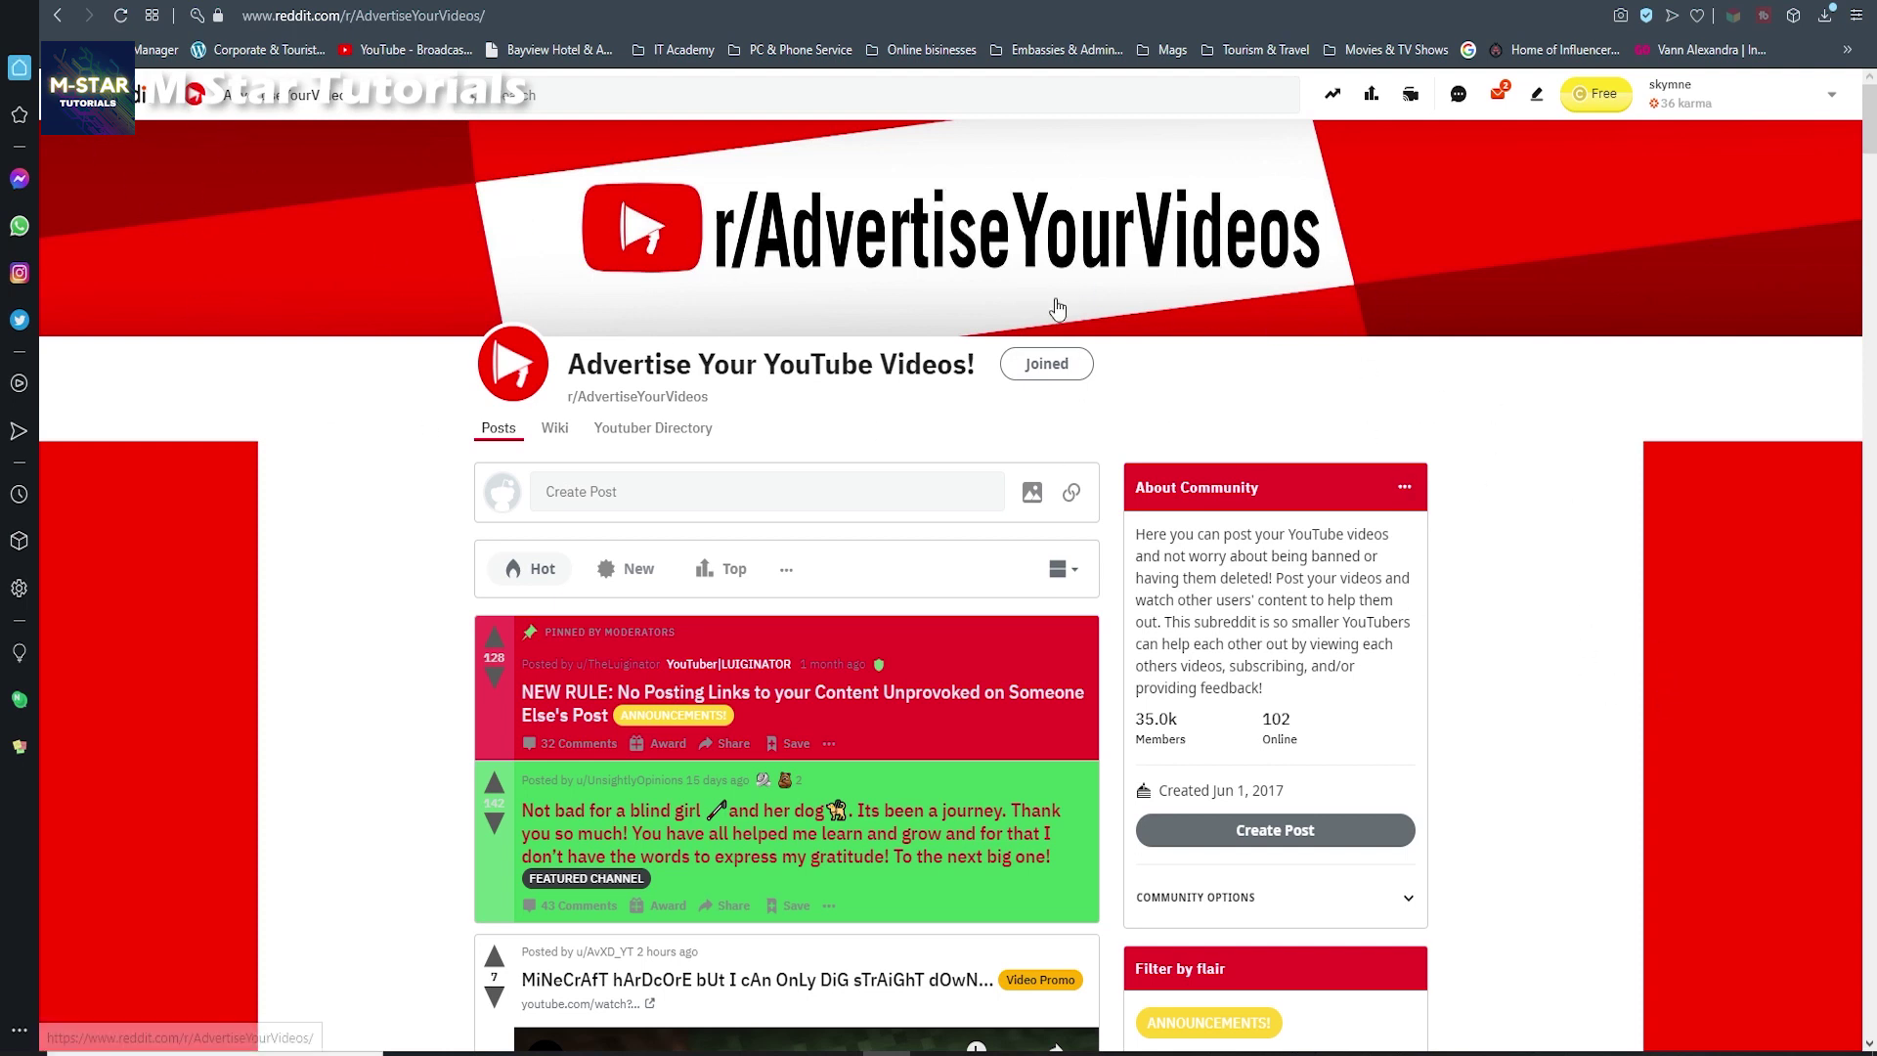
scroll(1118, 600, down, 14)
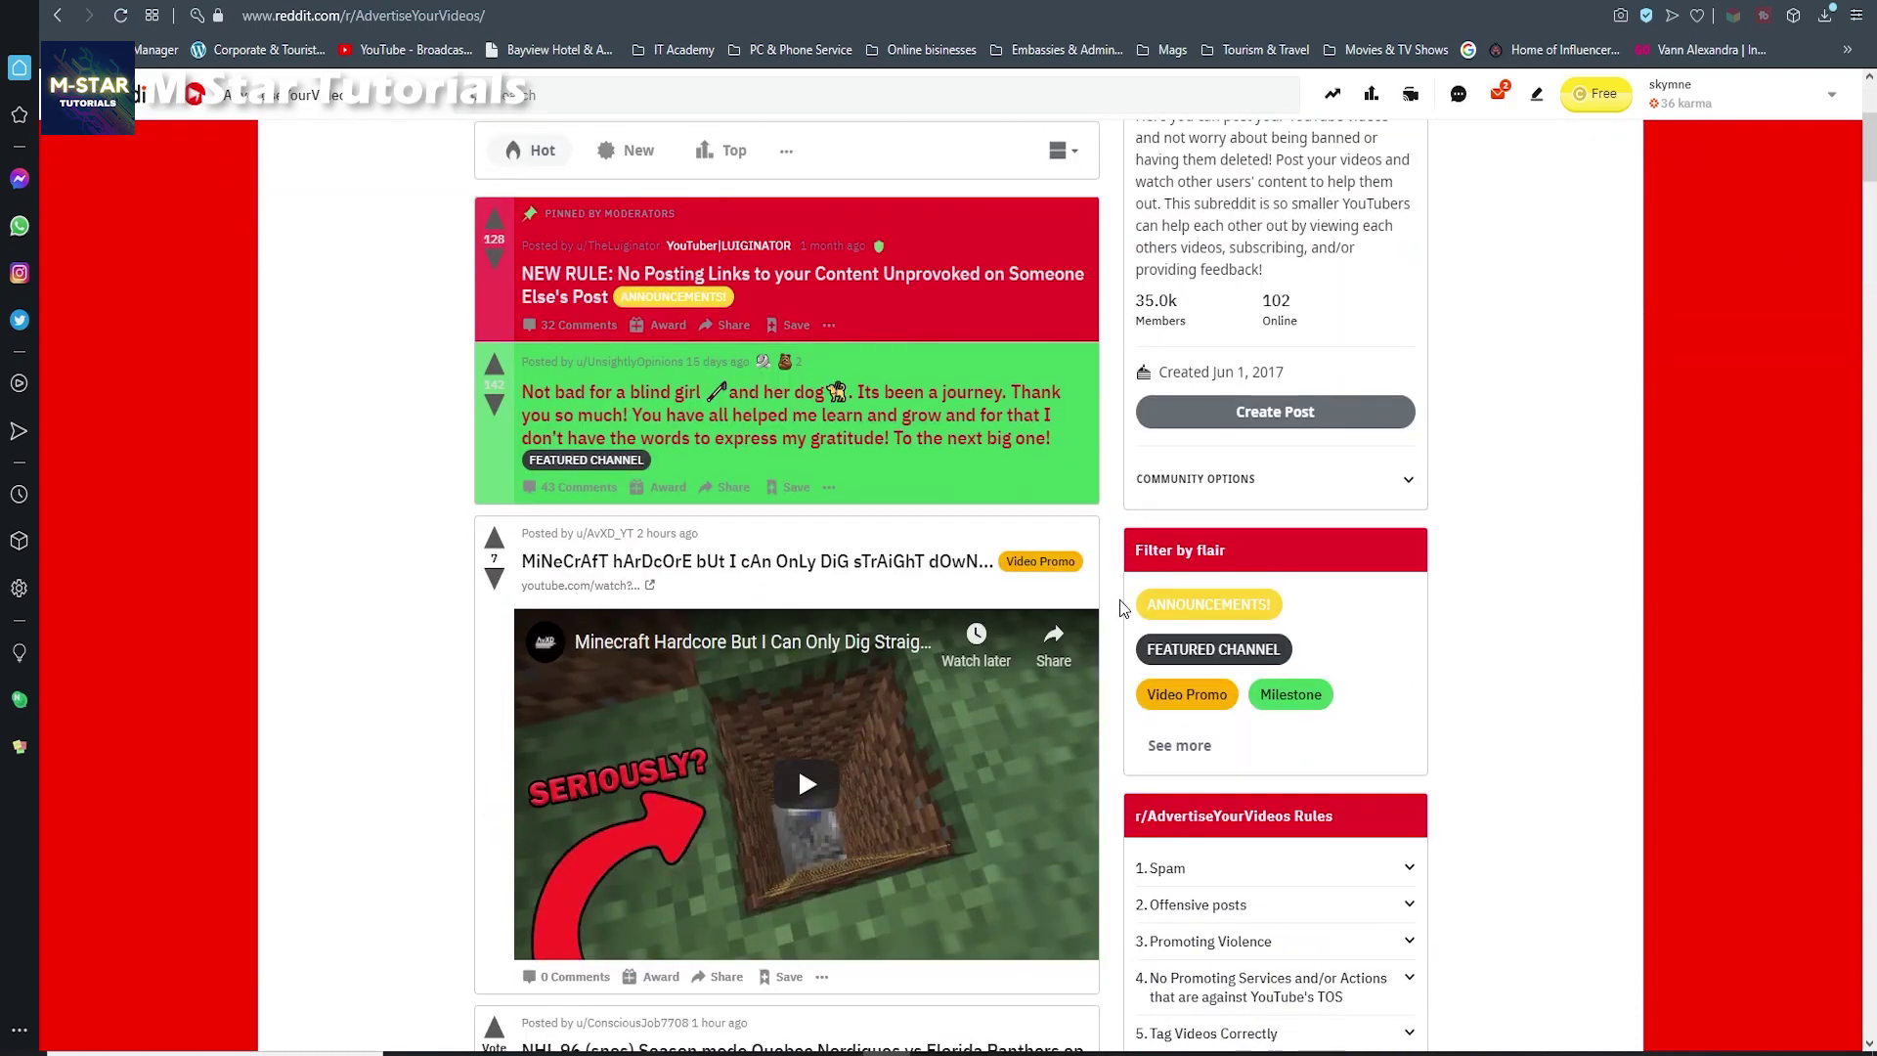
scroll(1117, 601, down, 7)
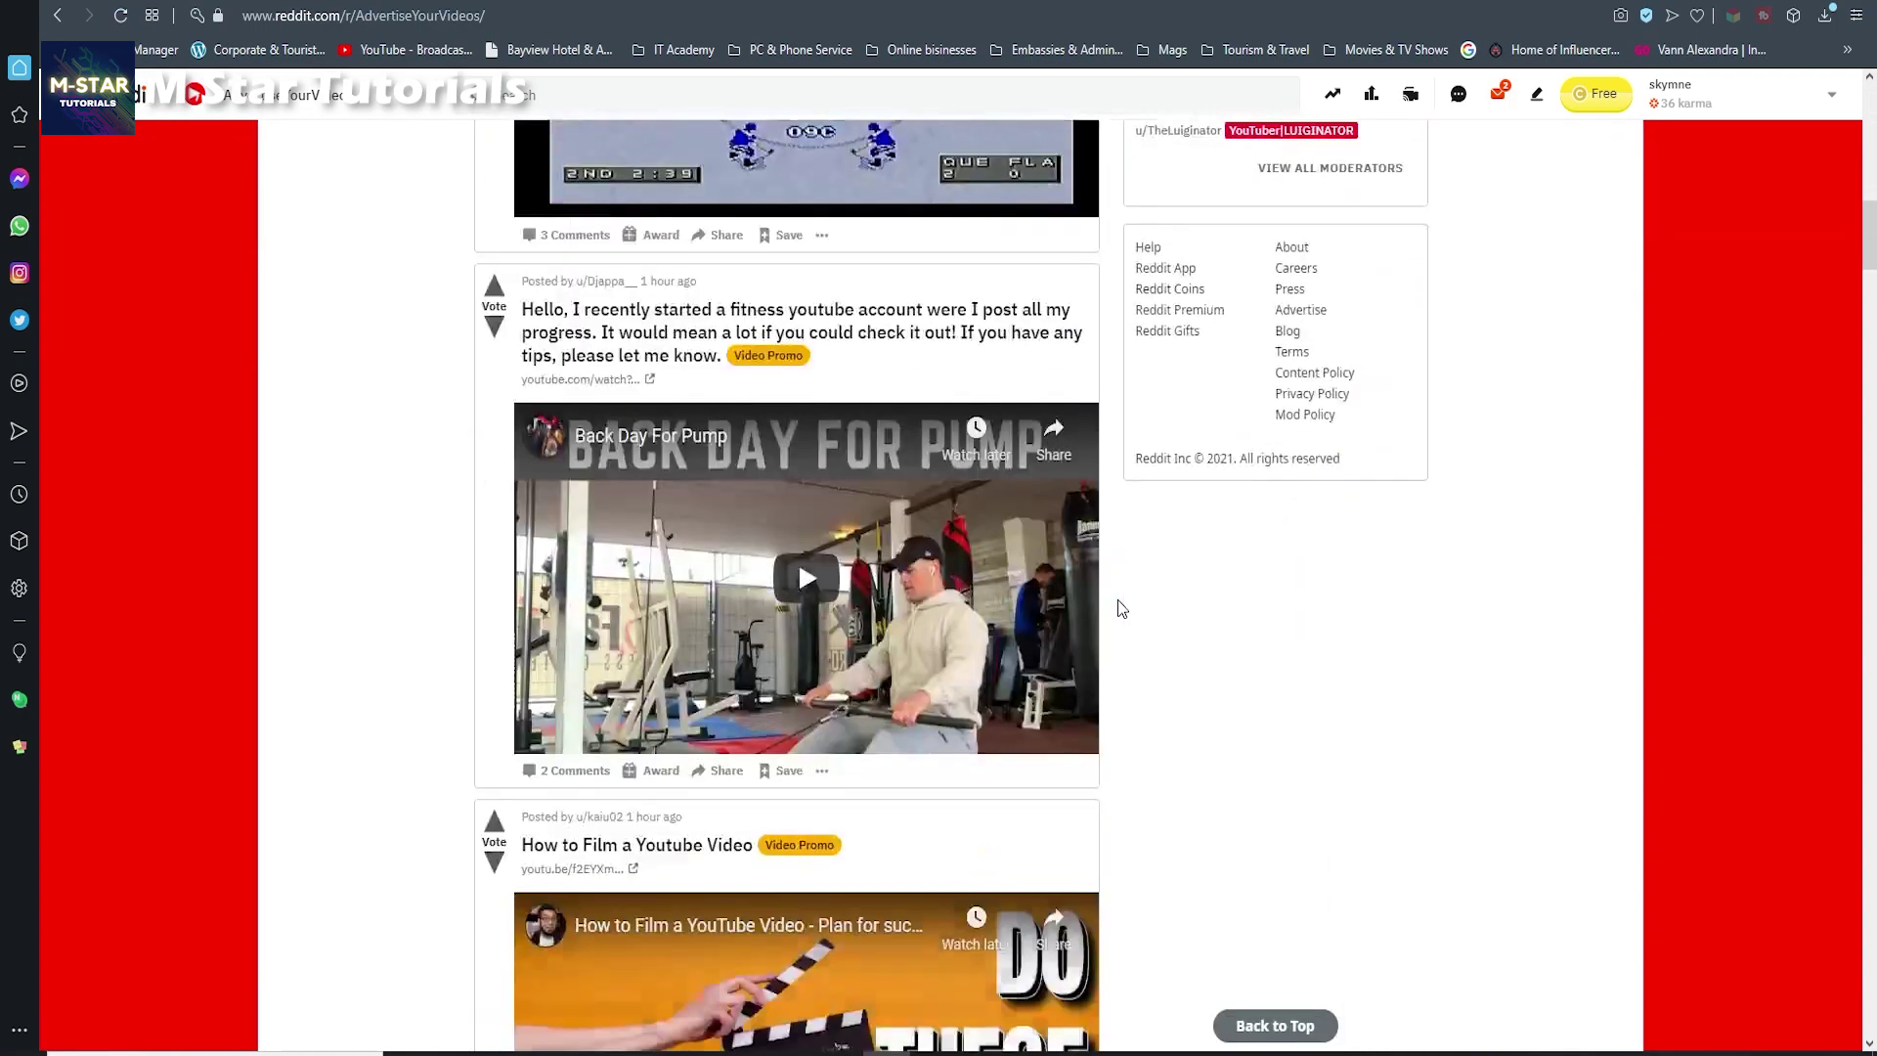
scroll(1118, 600, up, 5)
scroll(1118, 600, up, 9)
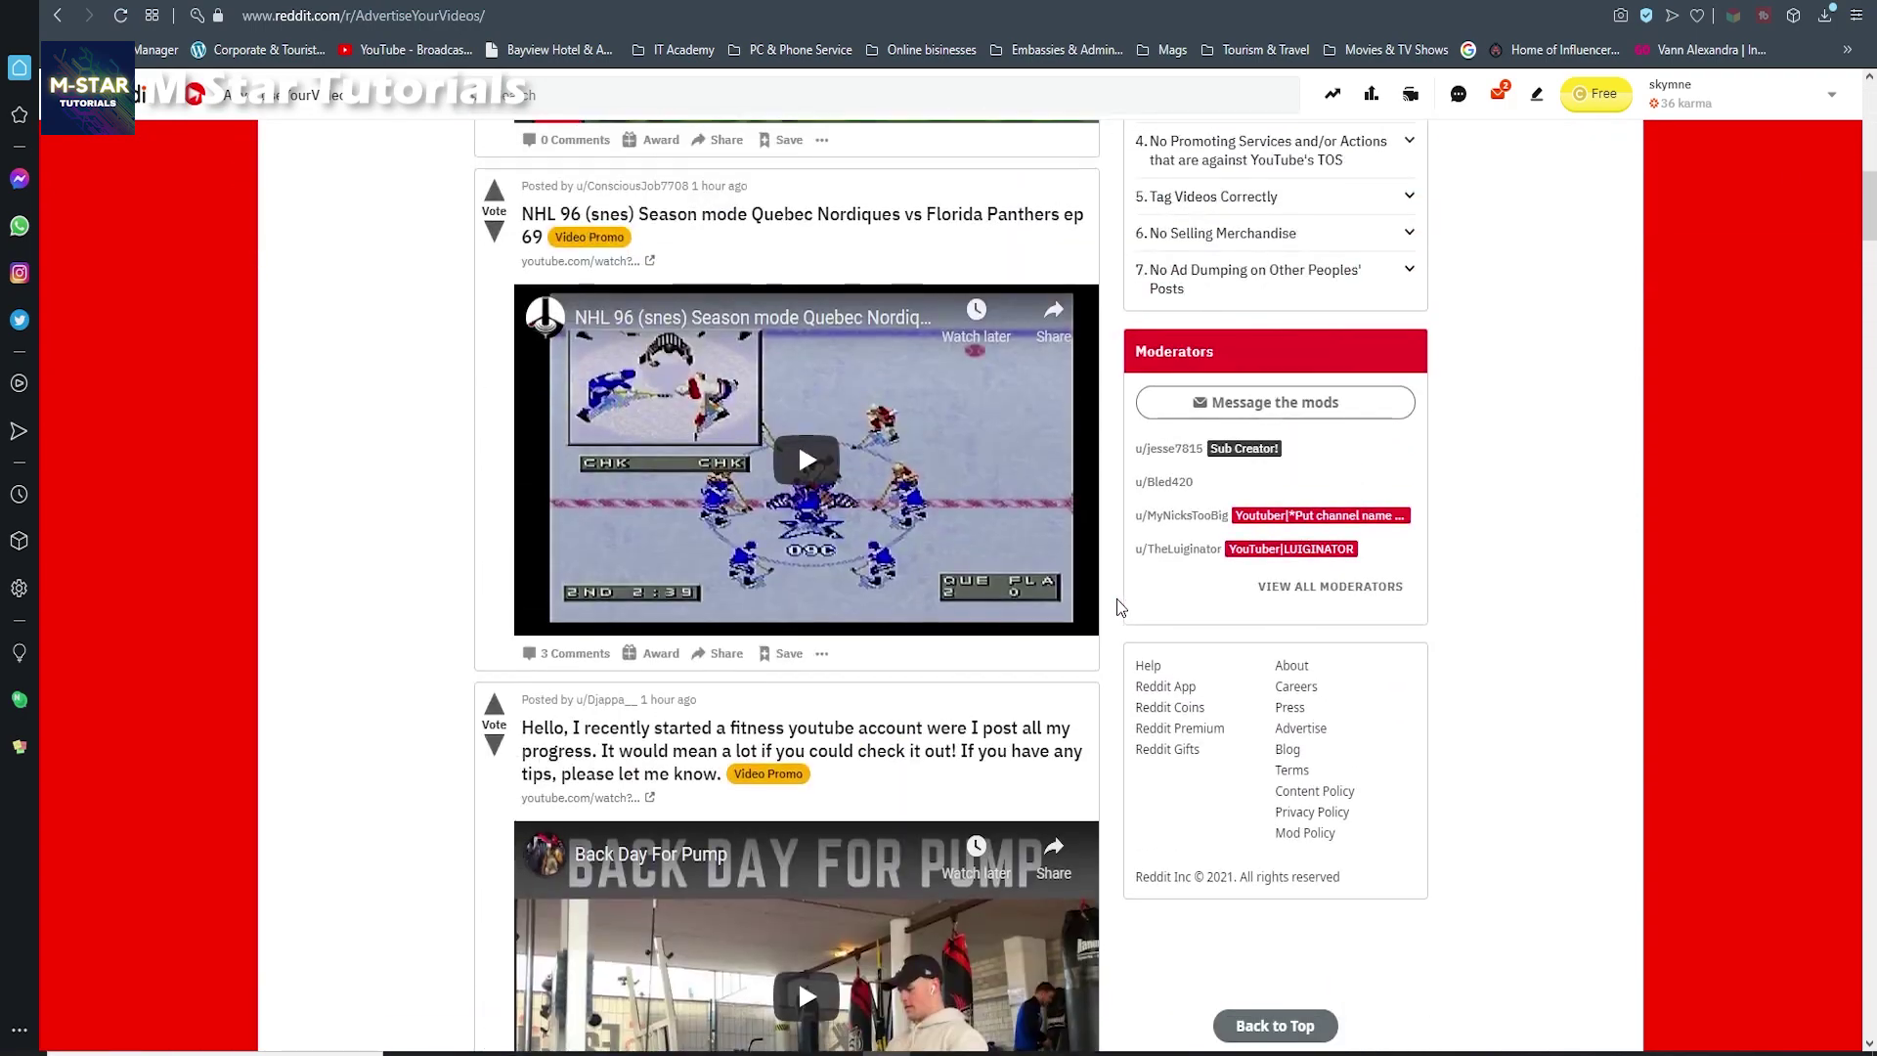
scroll(1110, 608, up, 6)
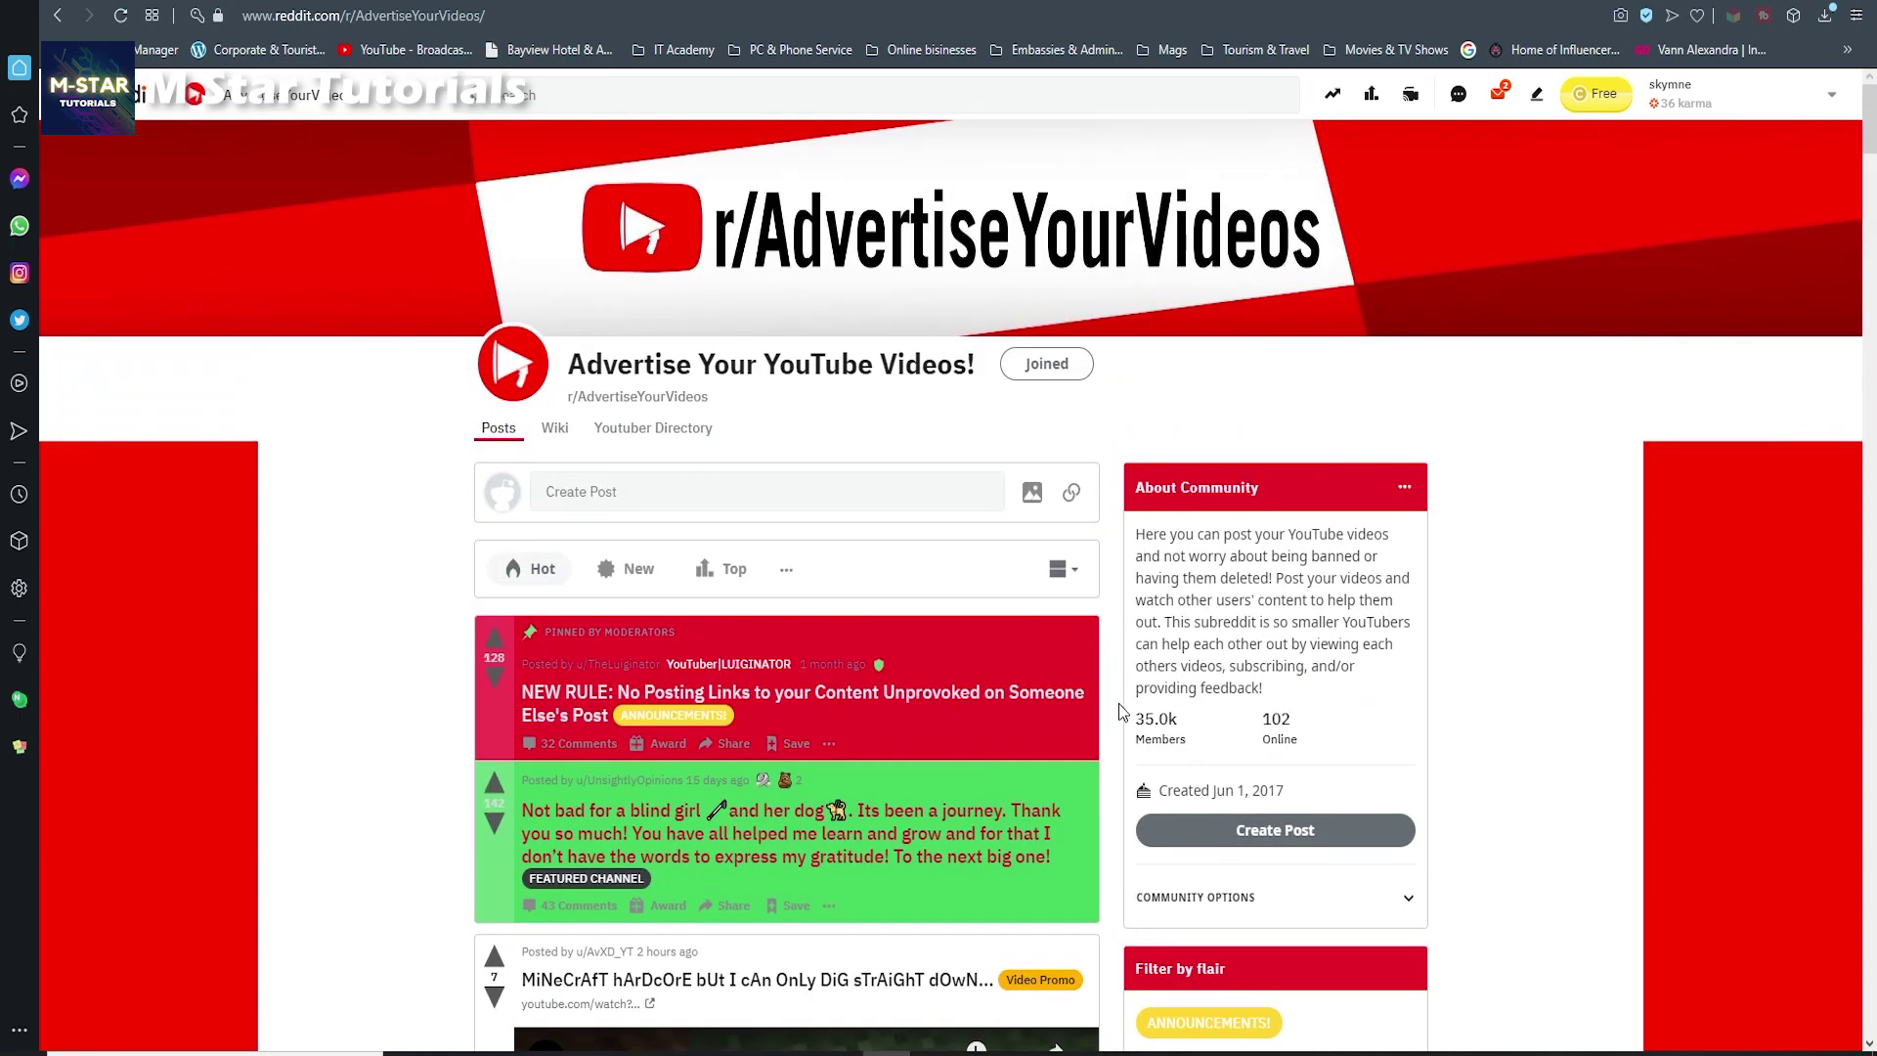
drag(1137, 719, 1192, 745)
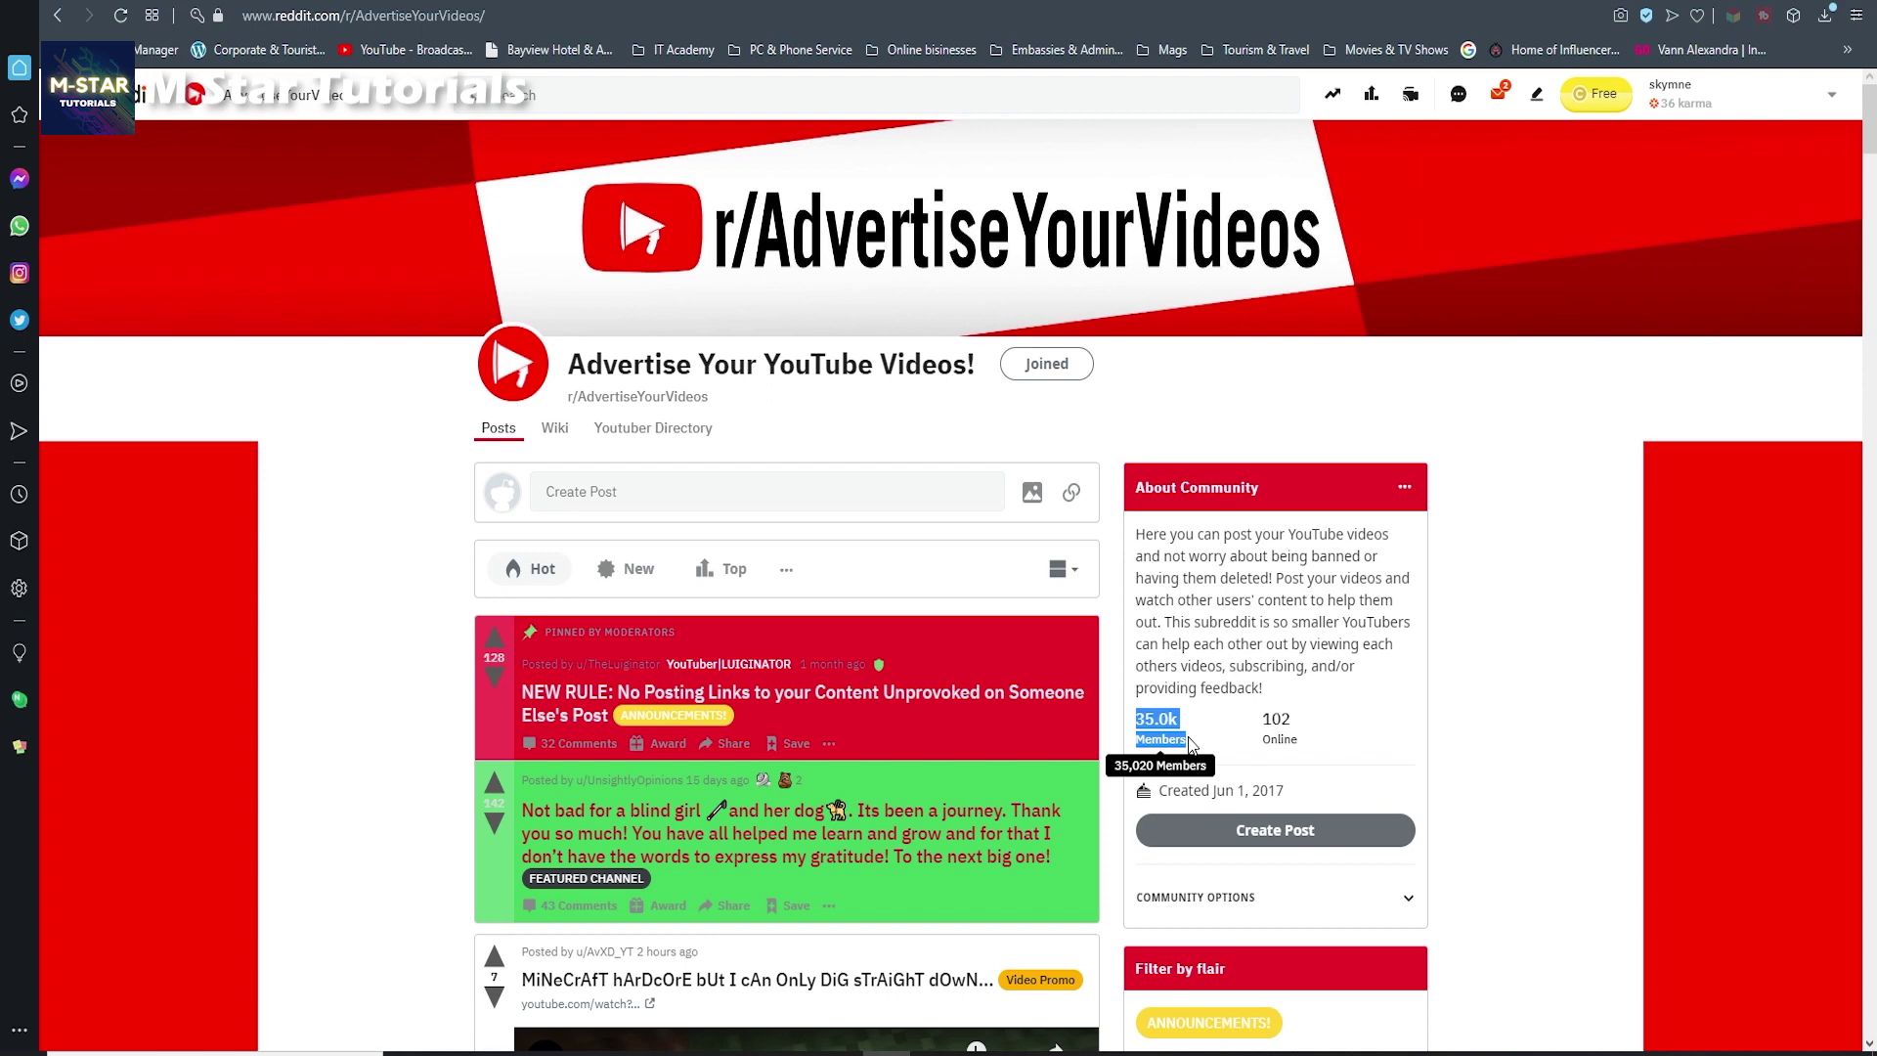
click(1112, 713)
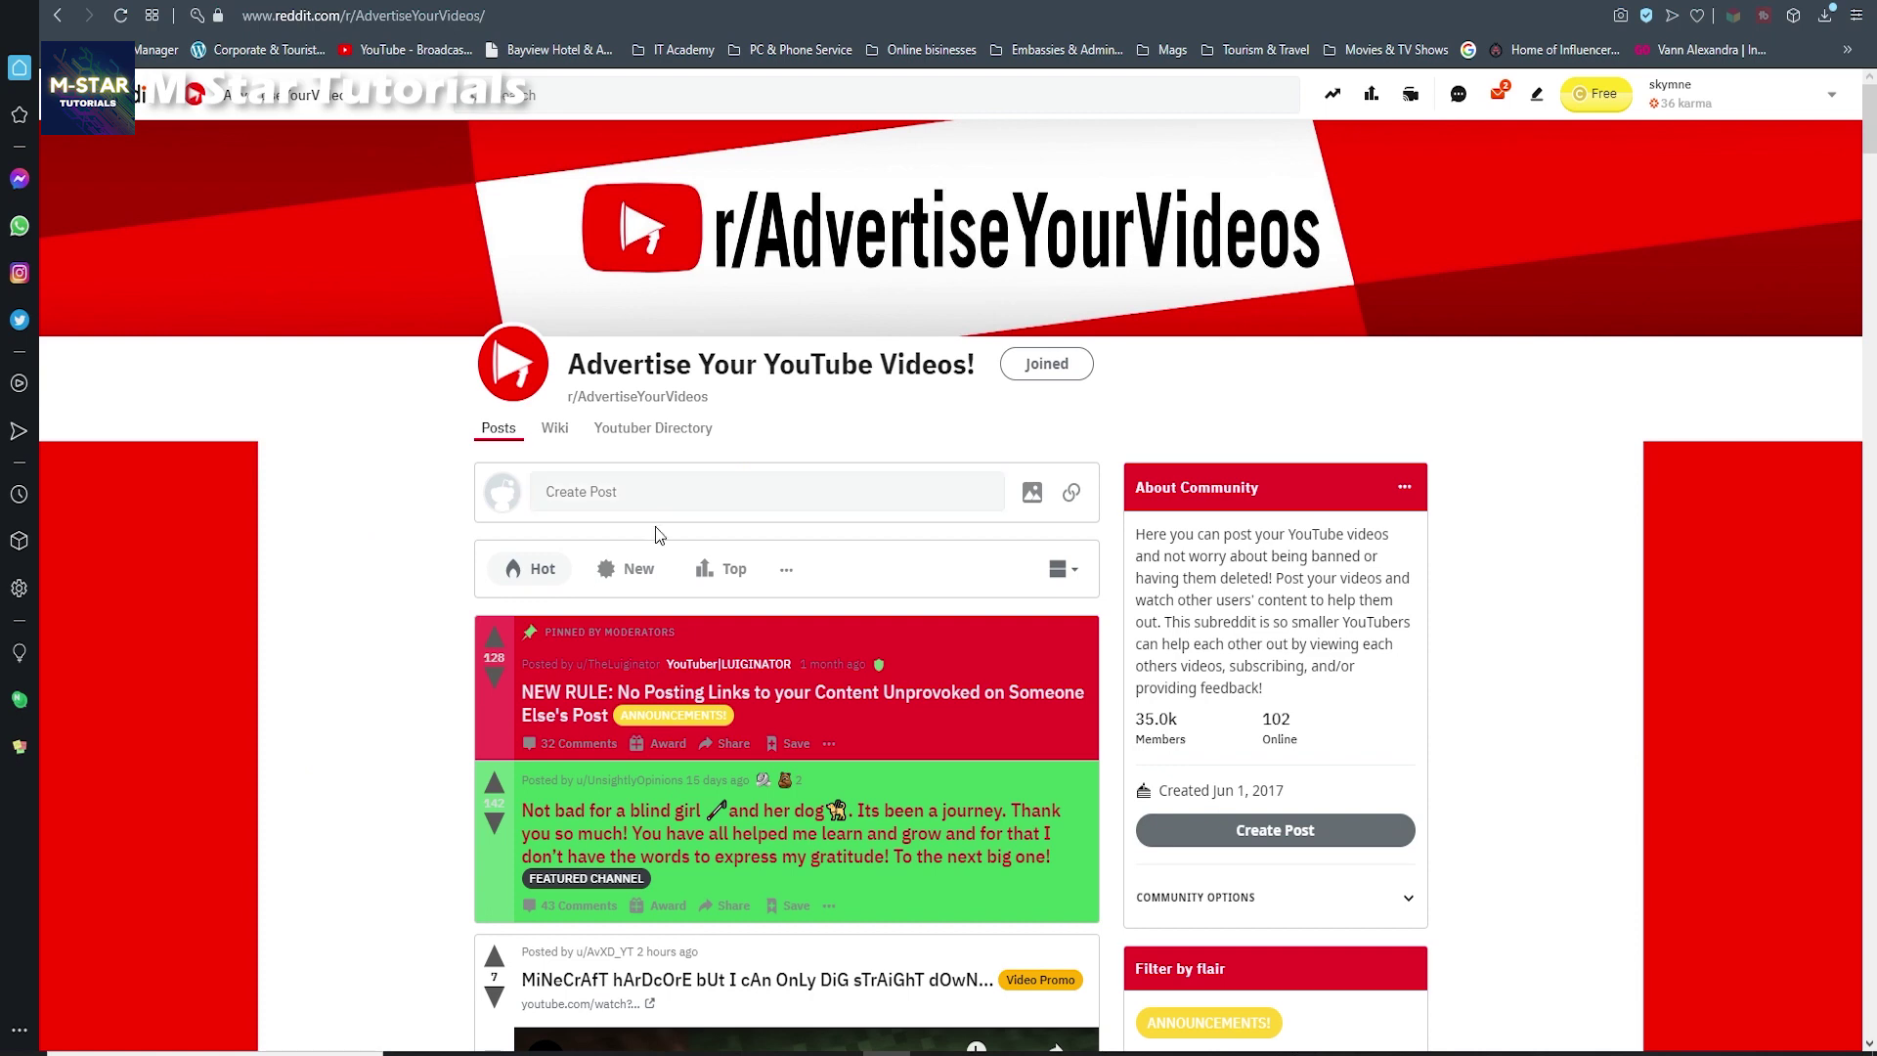
Start a blank link post in r/AdvertiseYourVideos, then switch to the YouTube tab
click(1079, 508)
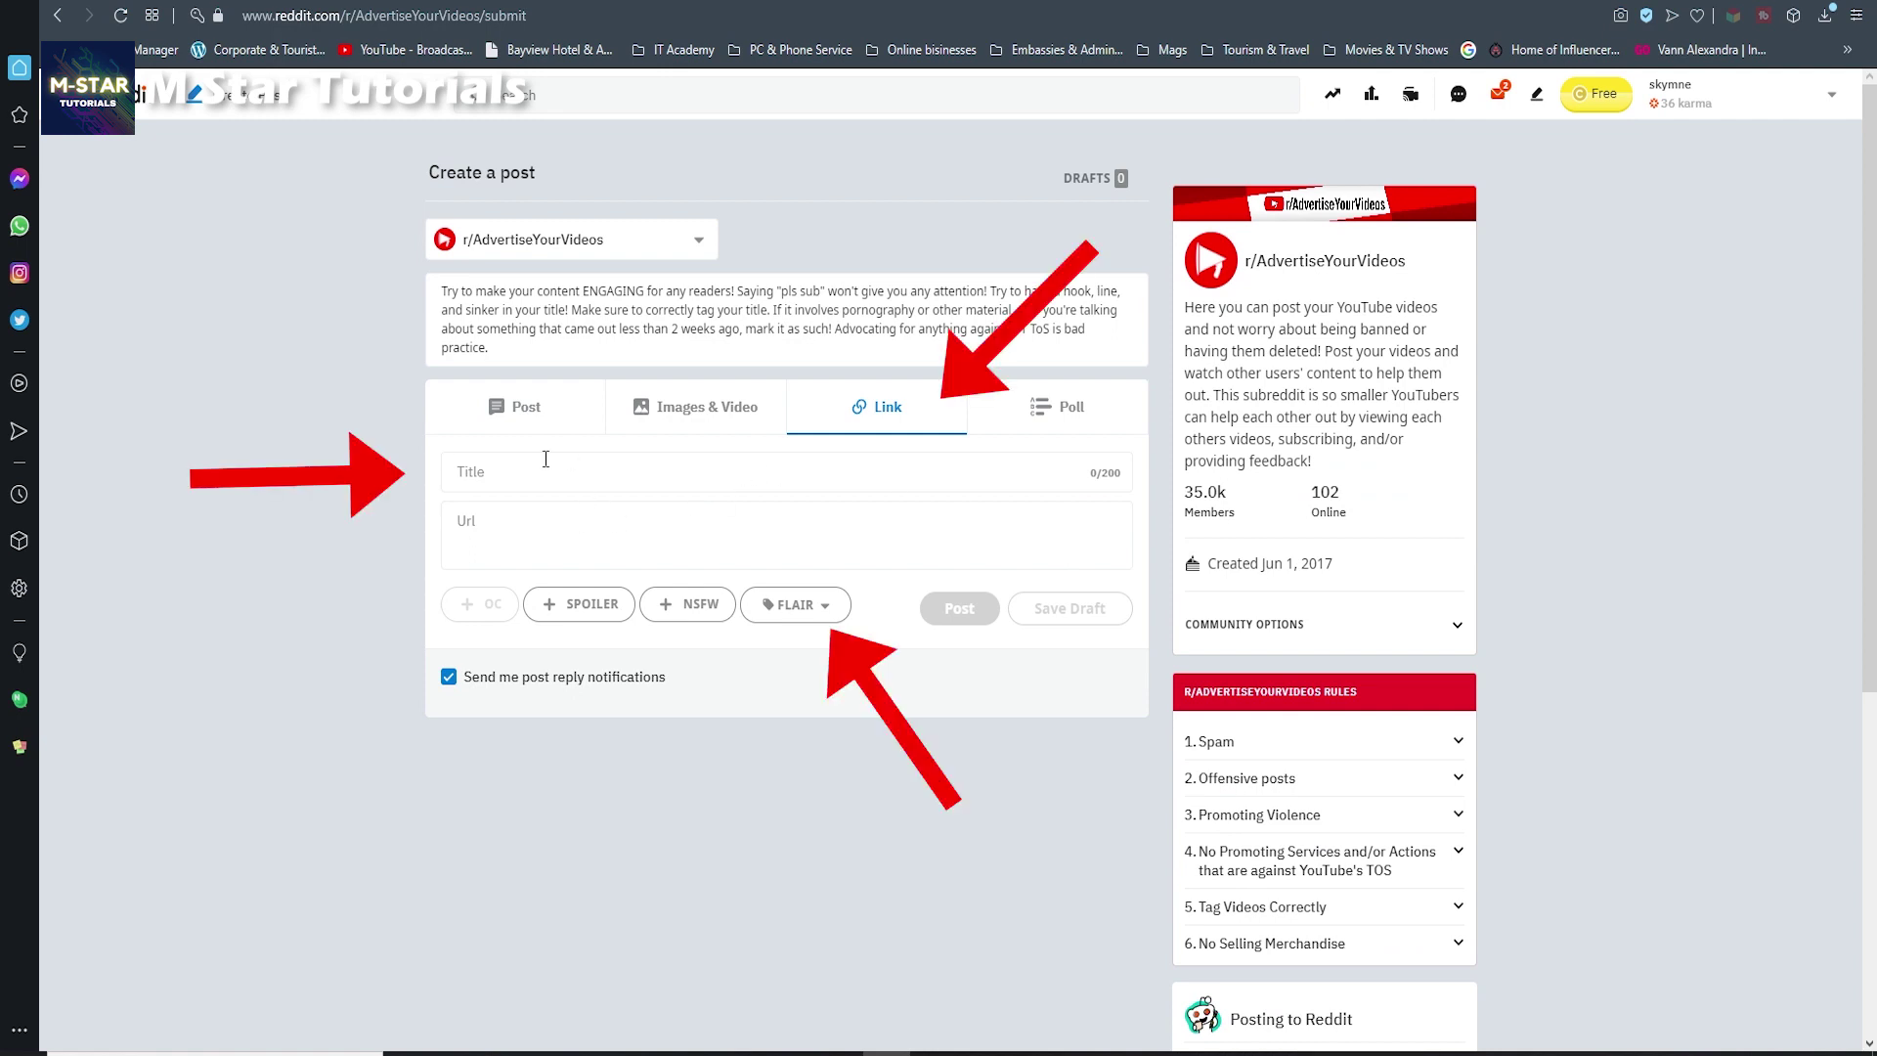
click(542, 535)
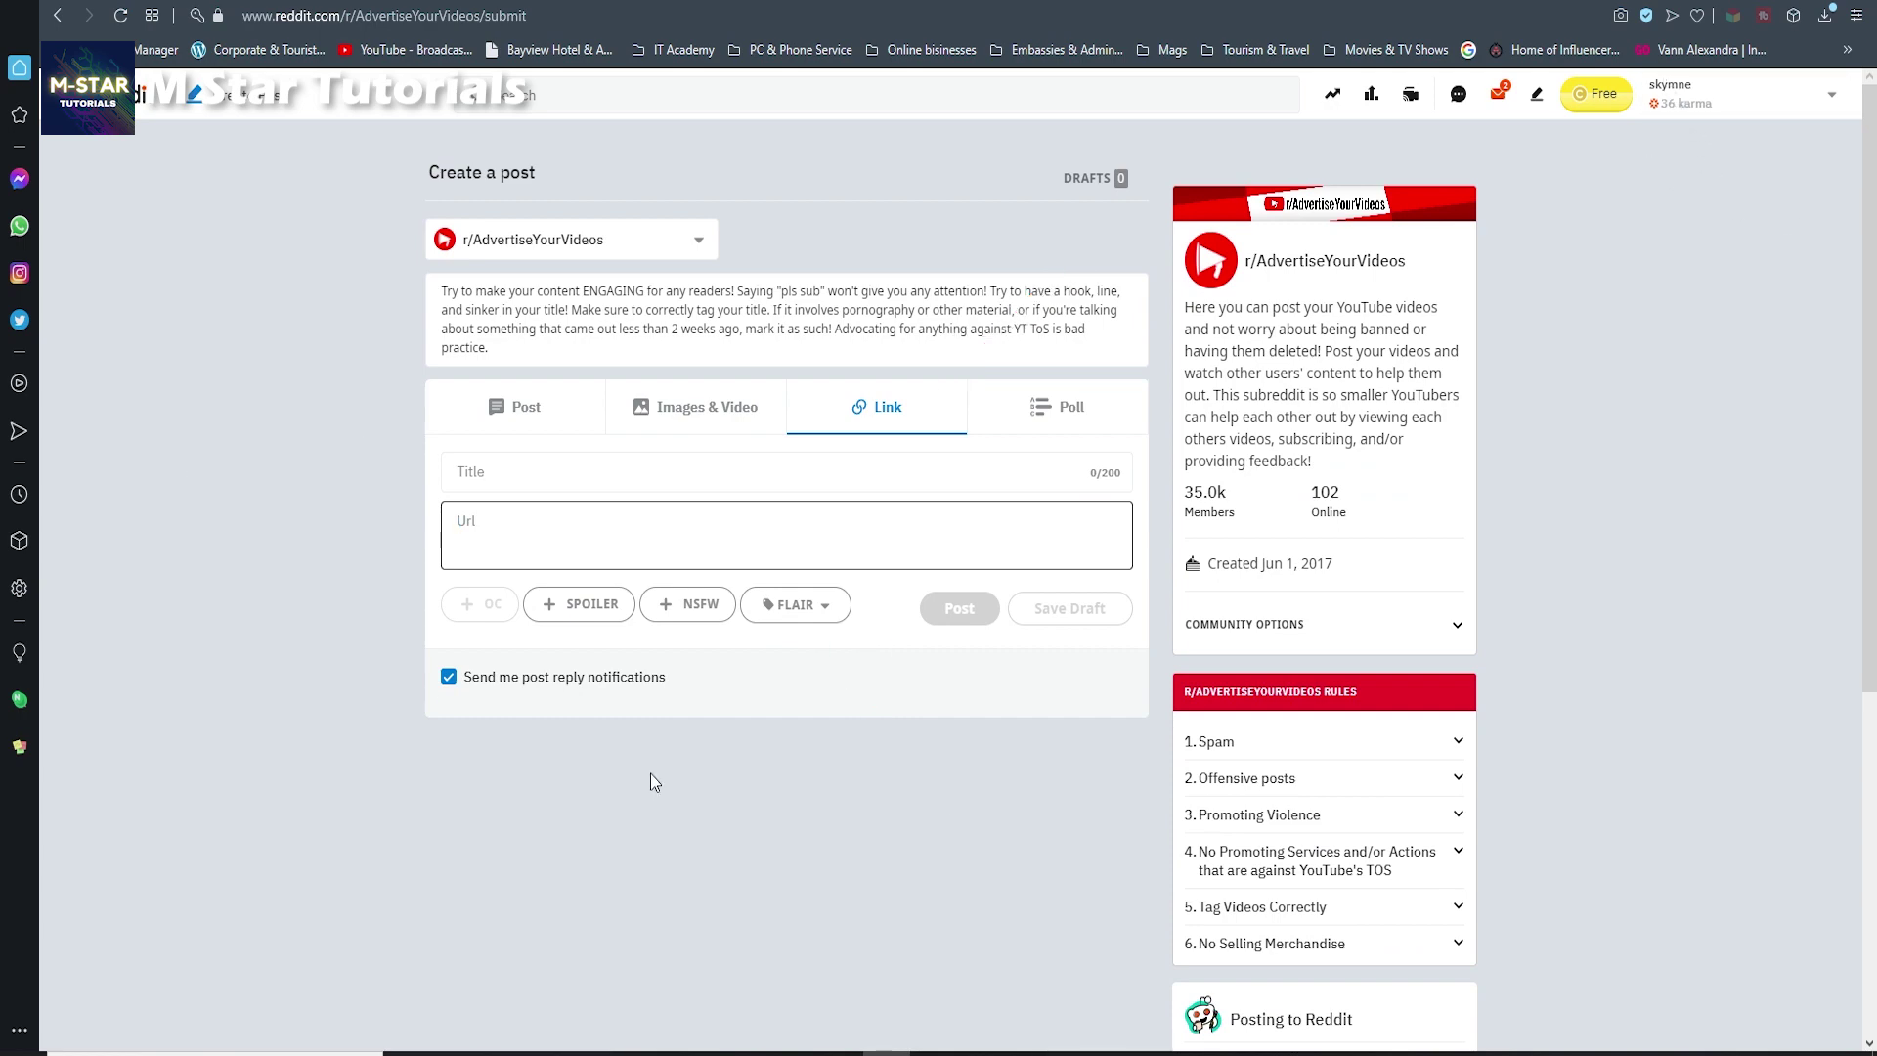
click(1637, 2)
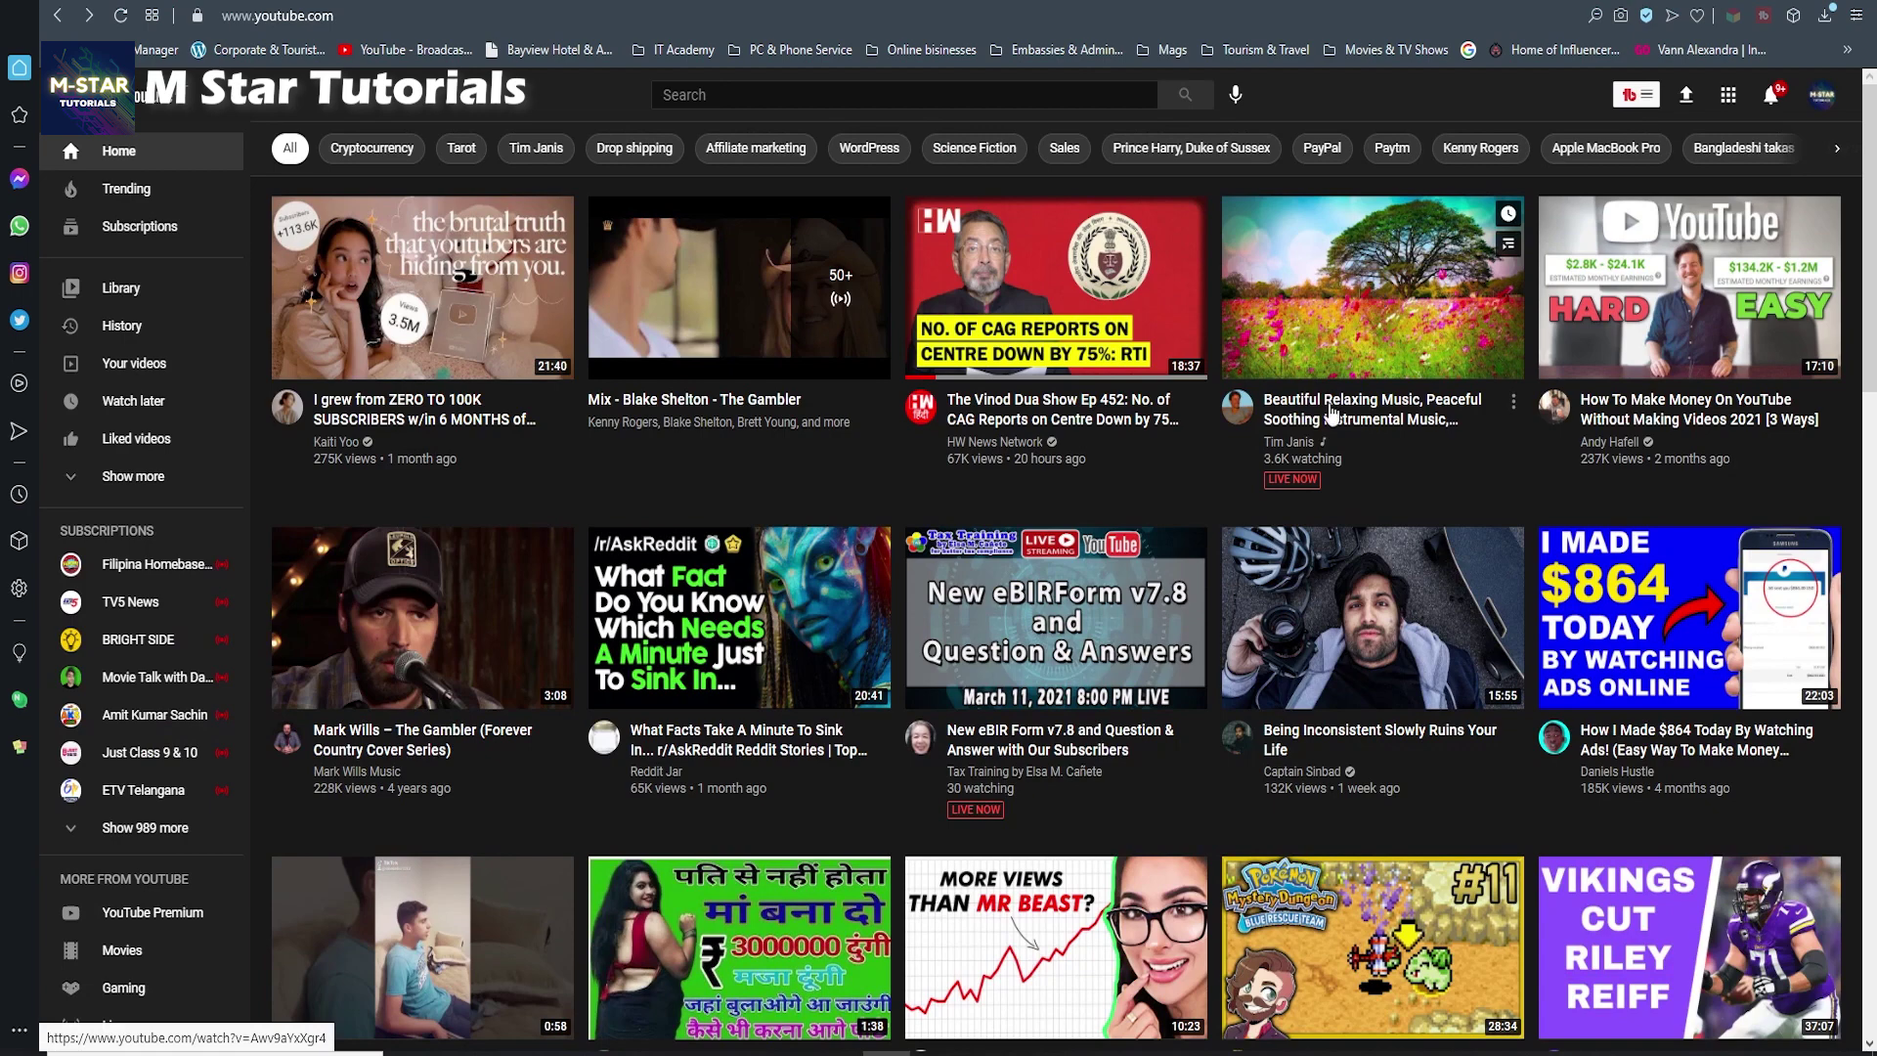
Copy the Tim Janis relaxing-music live video's address and paste it into the Reddit post URL
click(1389, 300)
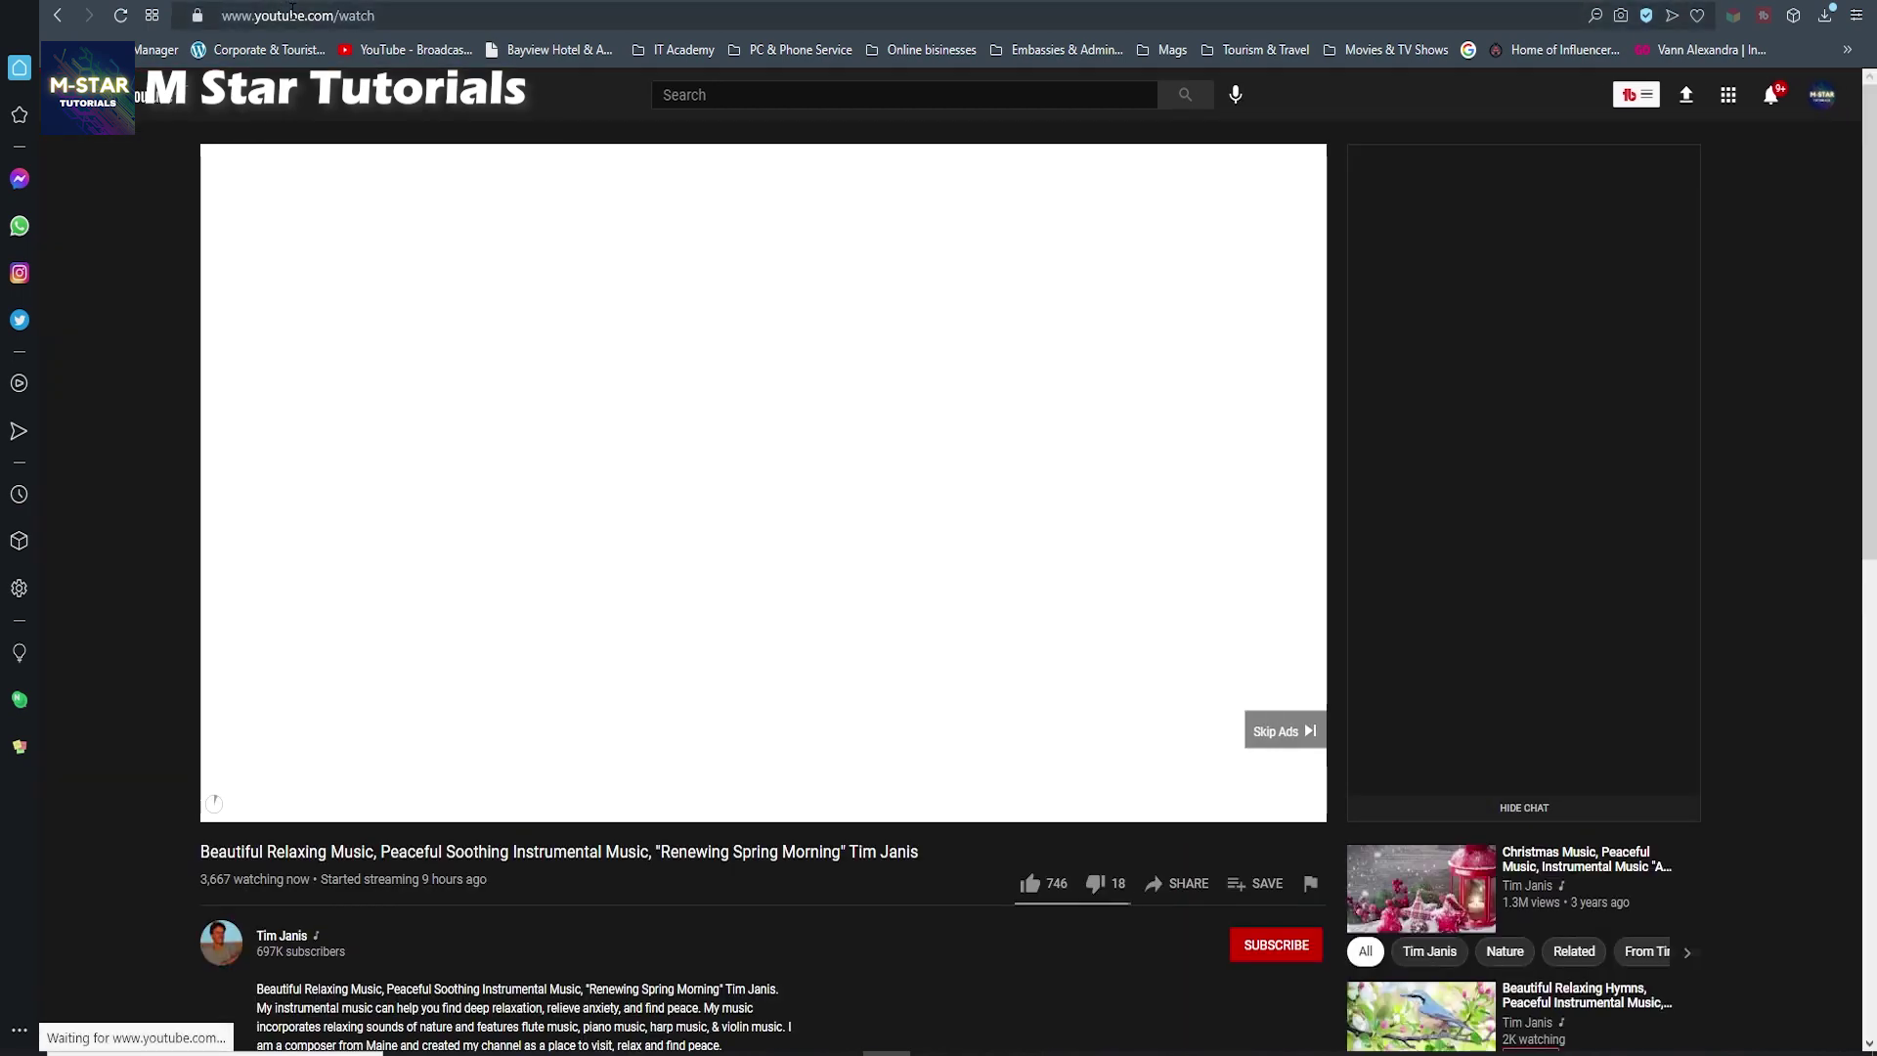
click(292, 11)
key(ctrl+c)
right_click(293, 10)
click(323, 90)
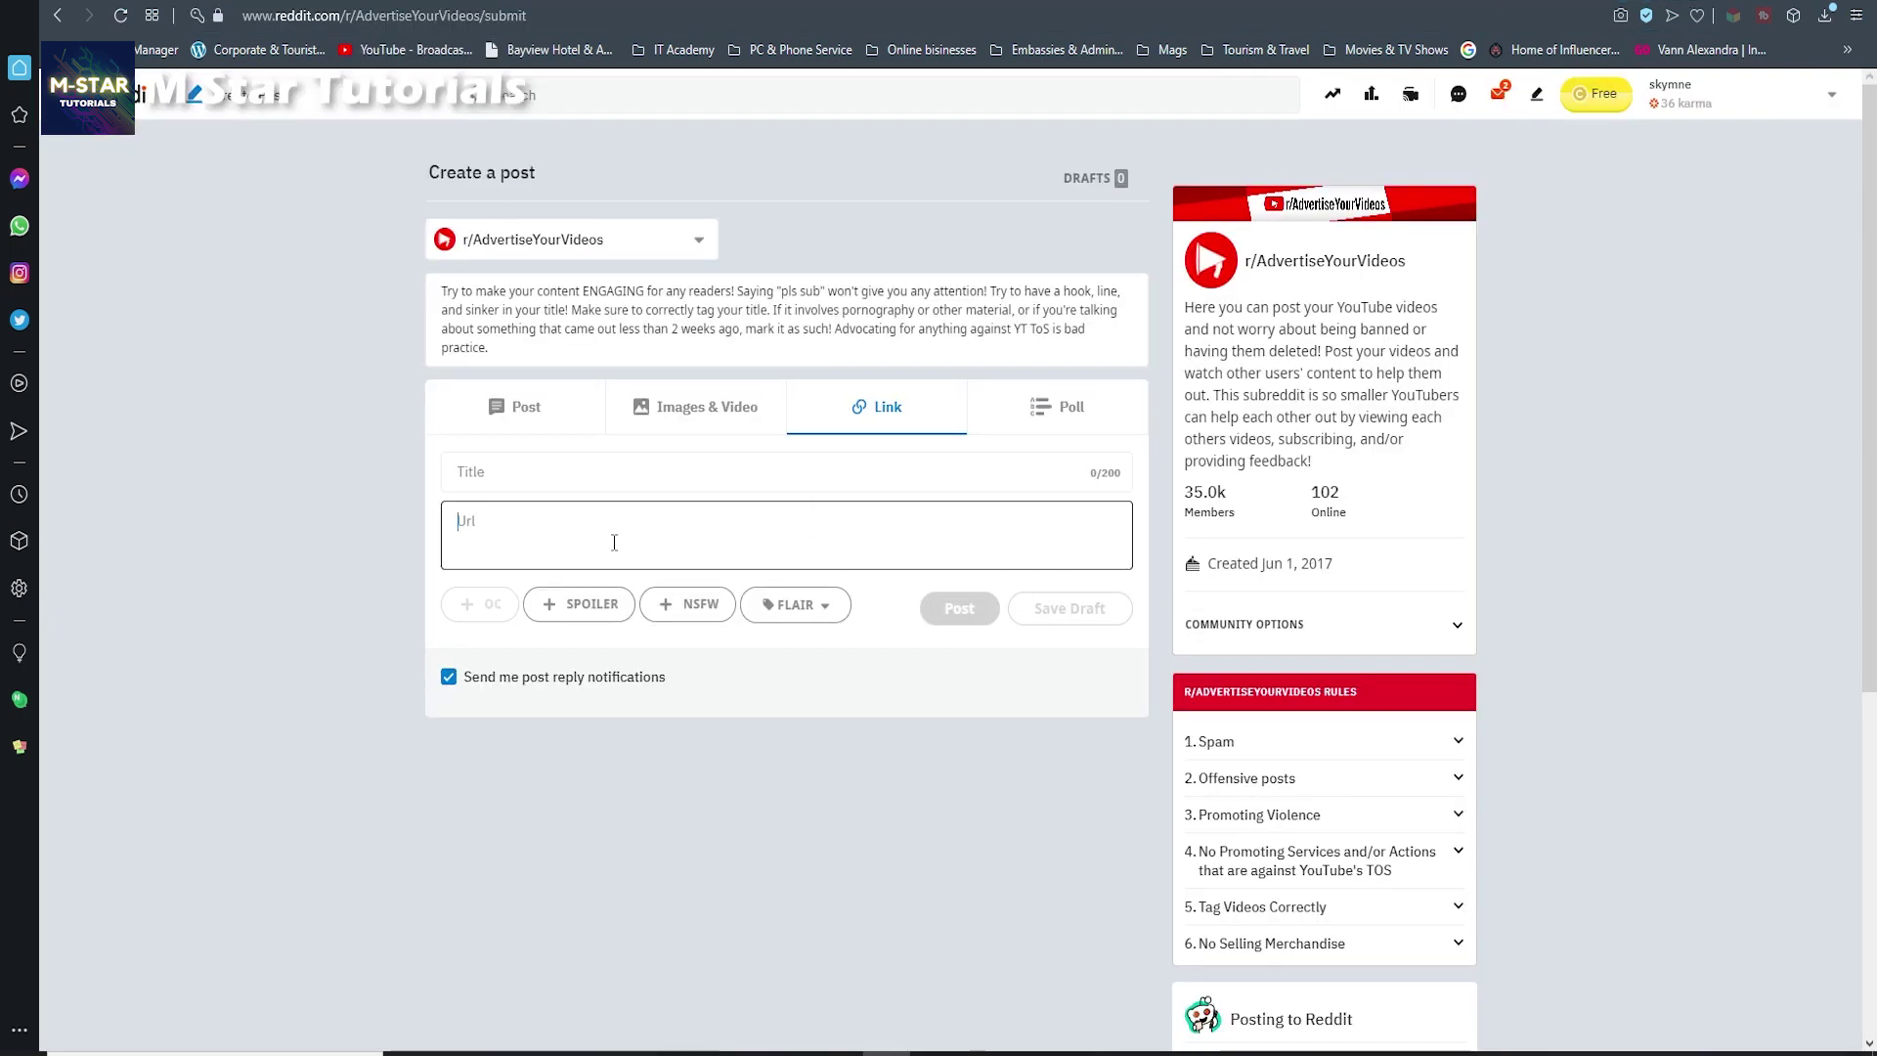
key(ctrl+v)
Title the post 'Hey there sub to my channel' and apply the Video Promo flair
click(567, 472)
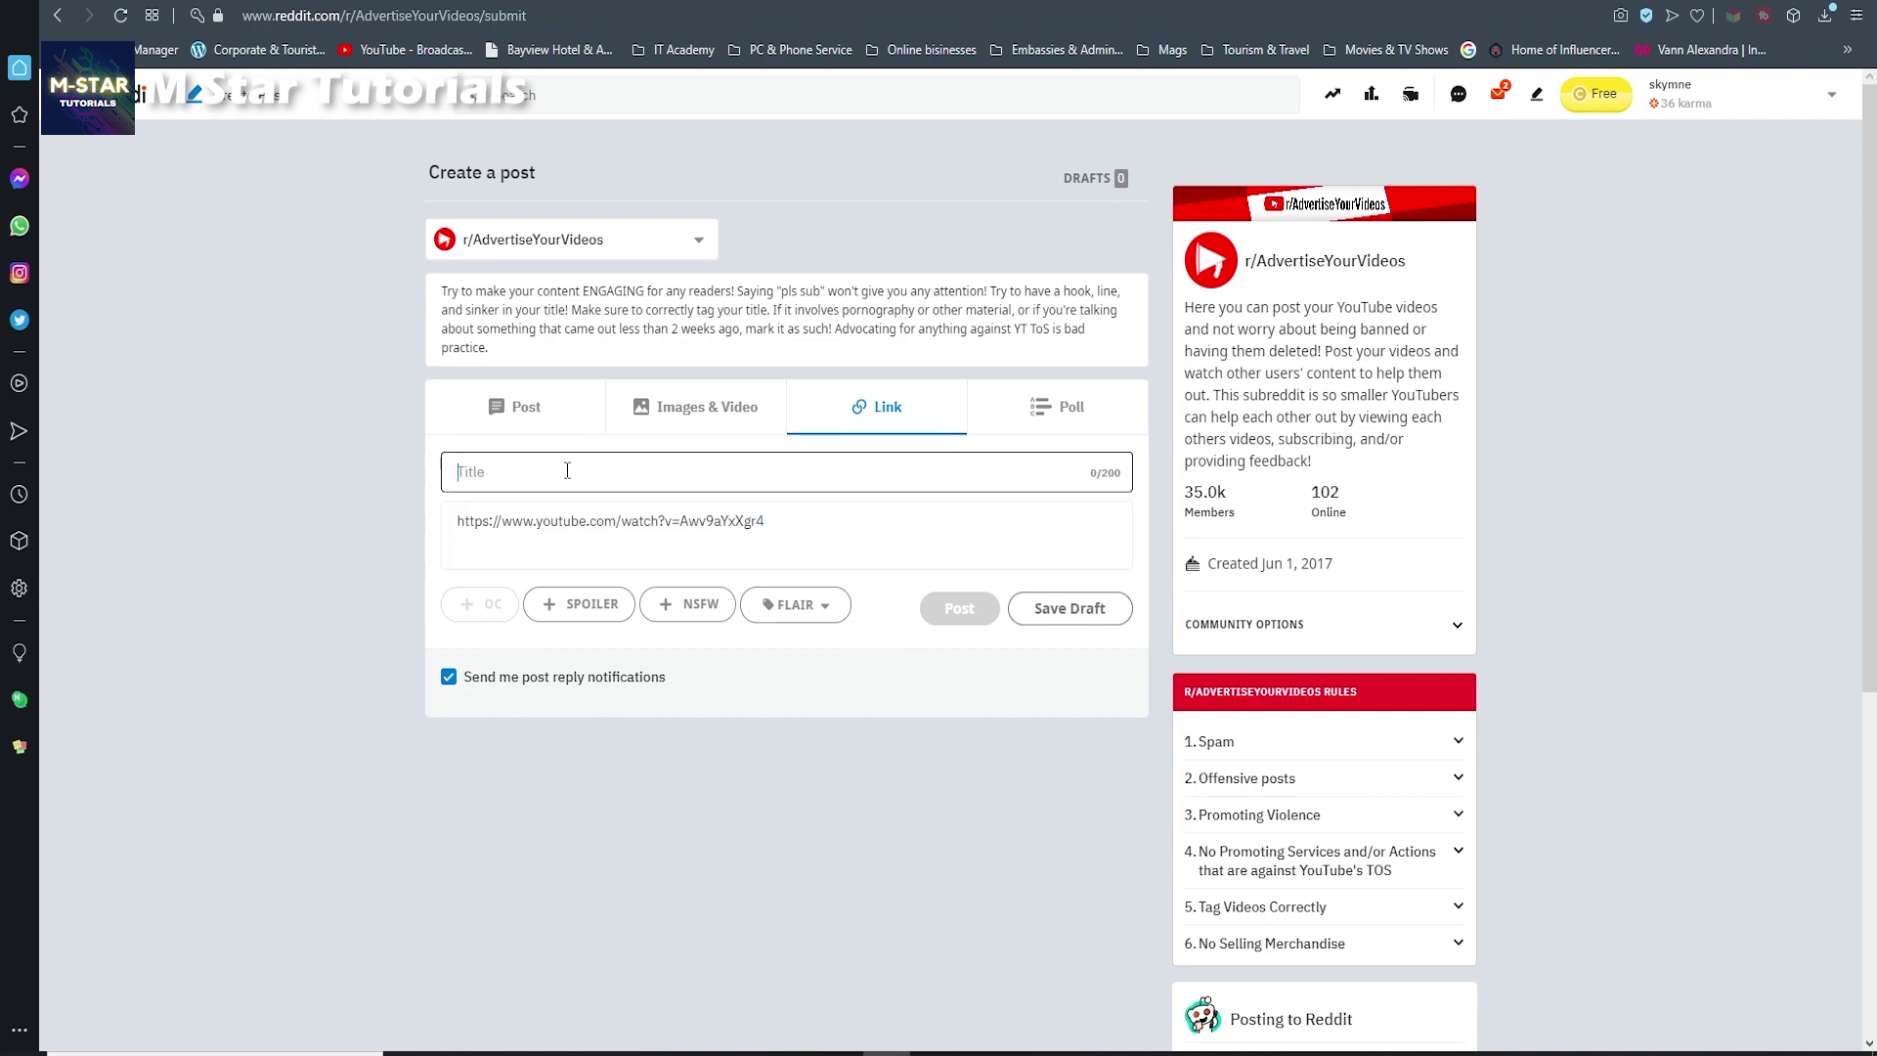
text(Hey there sub to my channel)
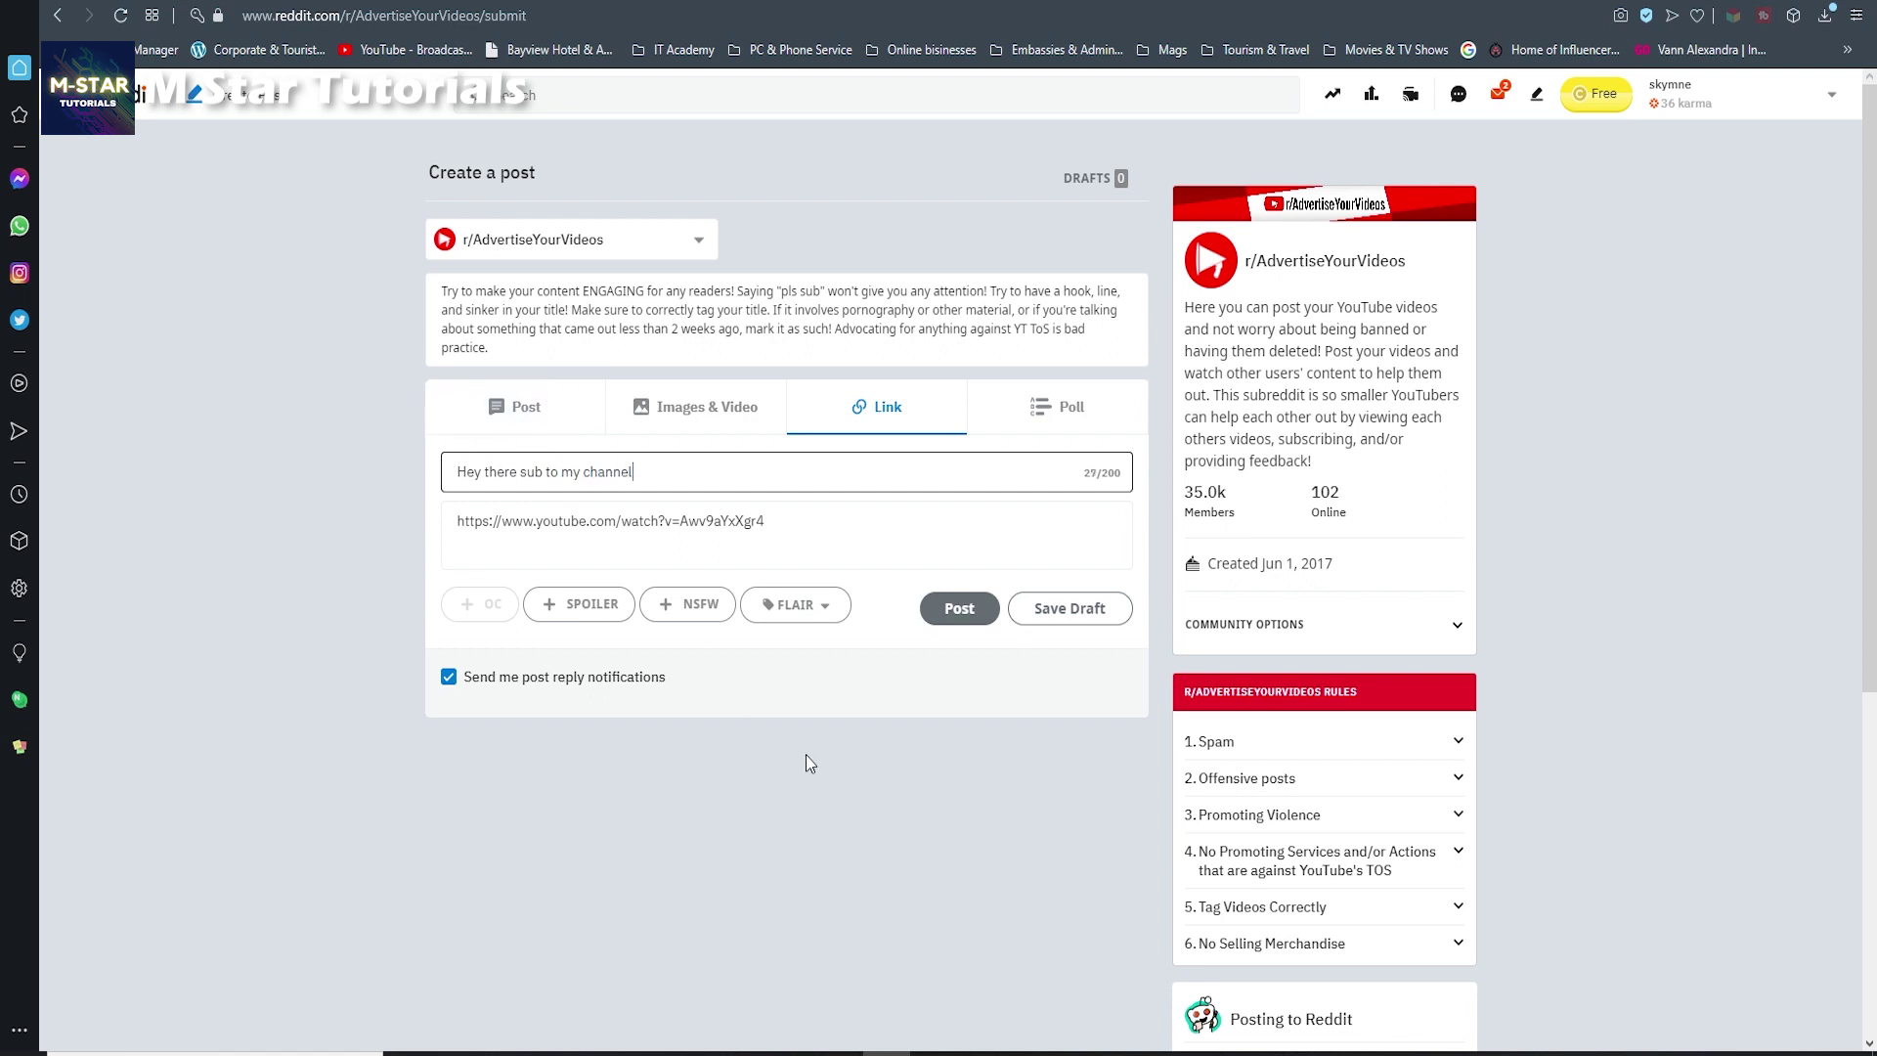
click(829, 620)
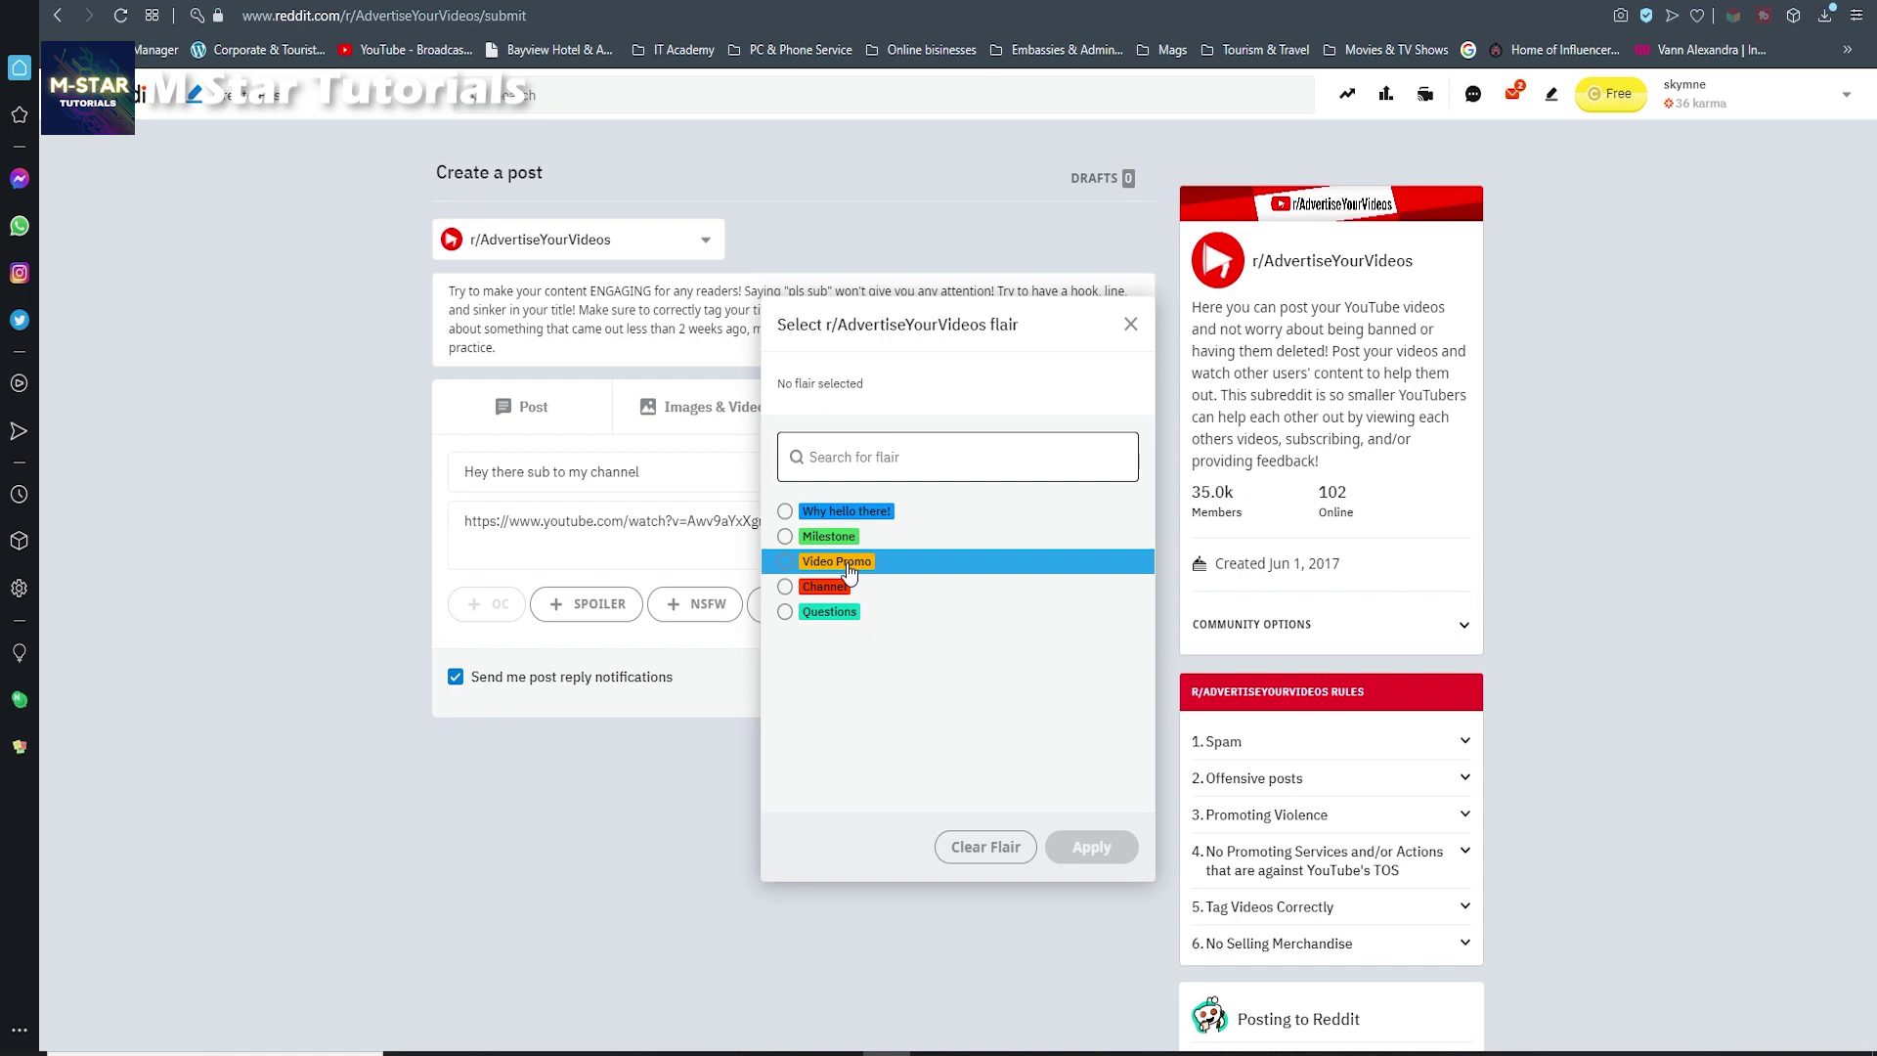
click(901, 572)
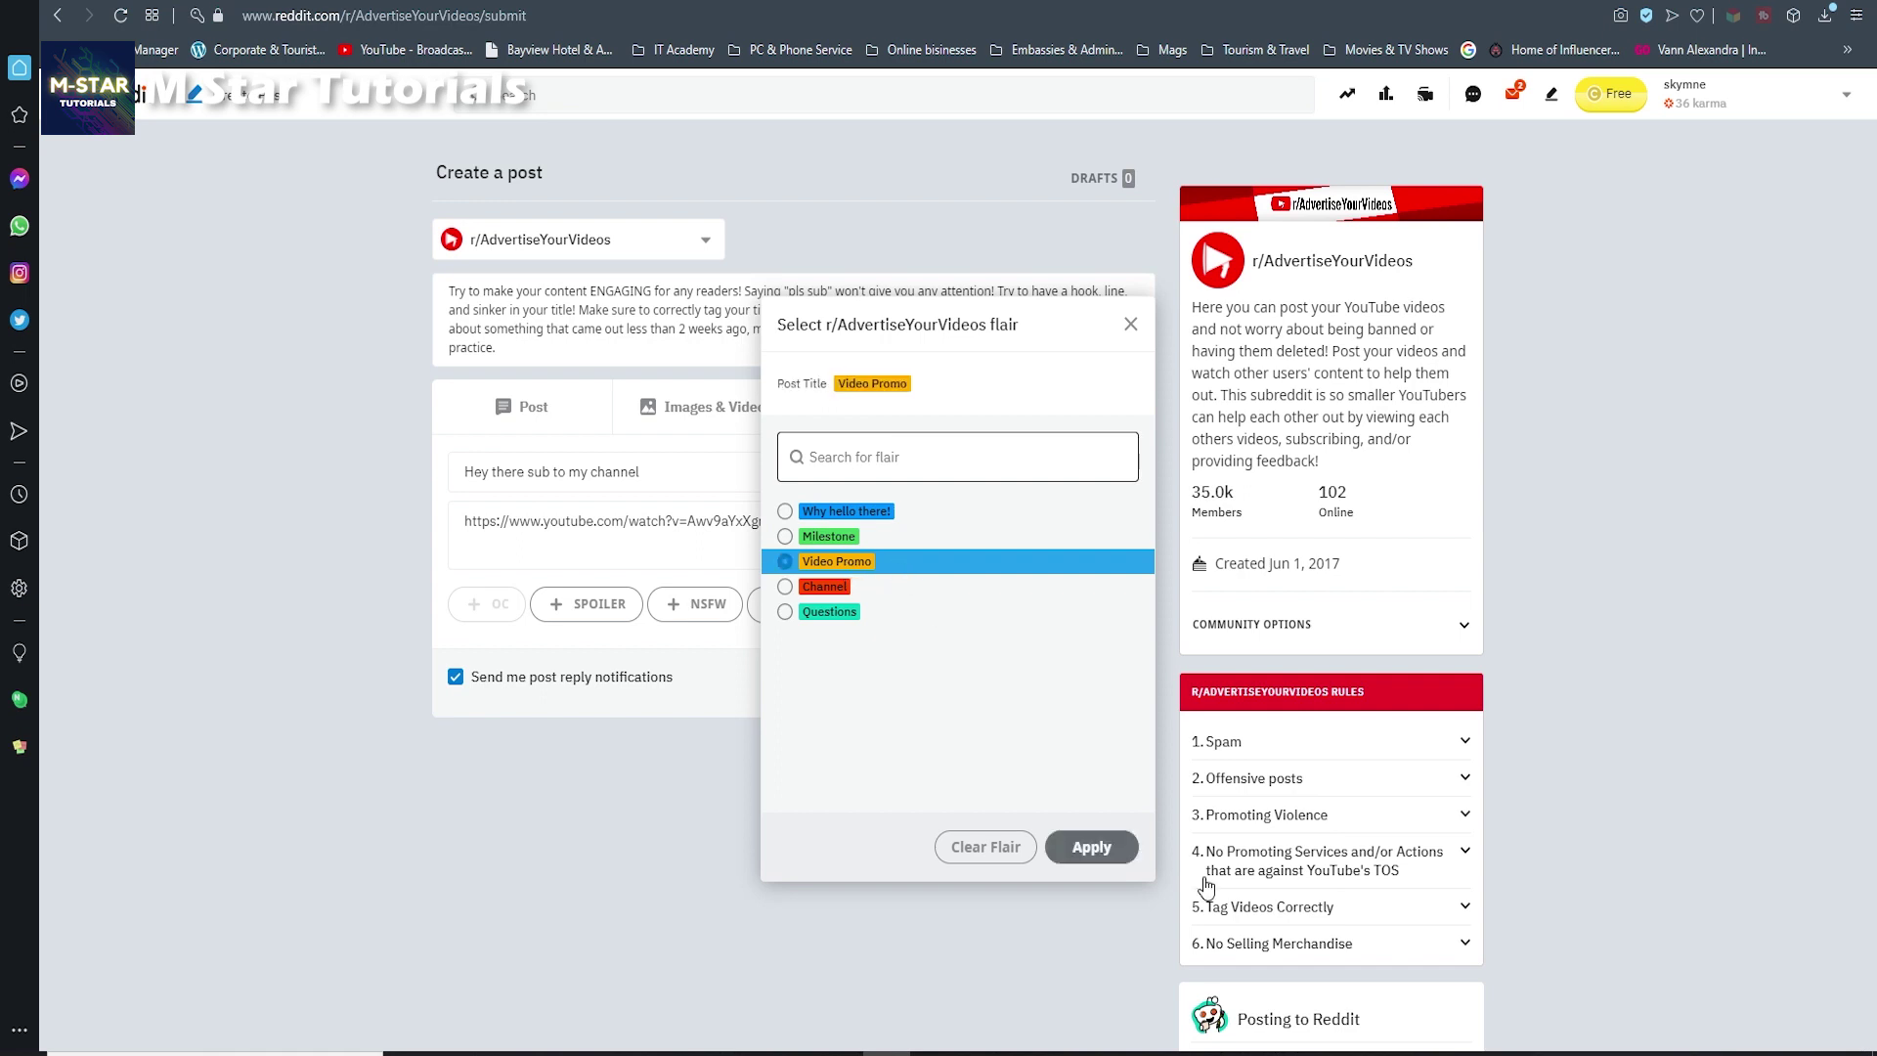
click(1115, 848)
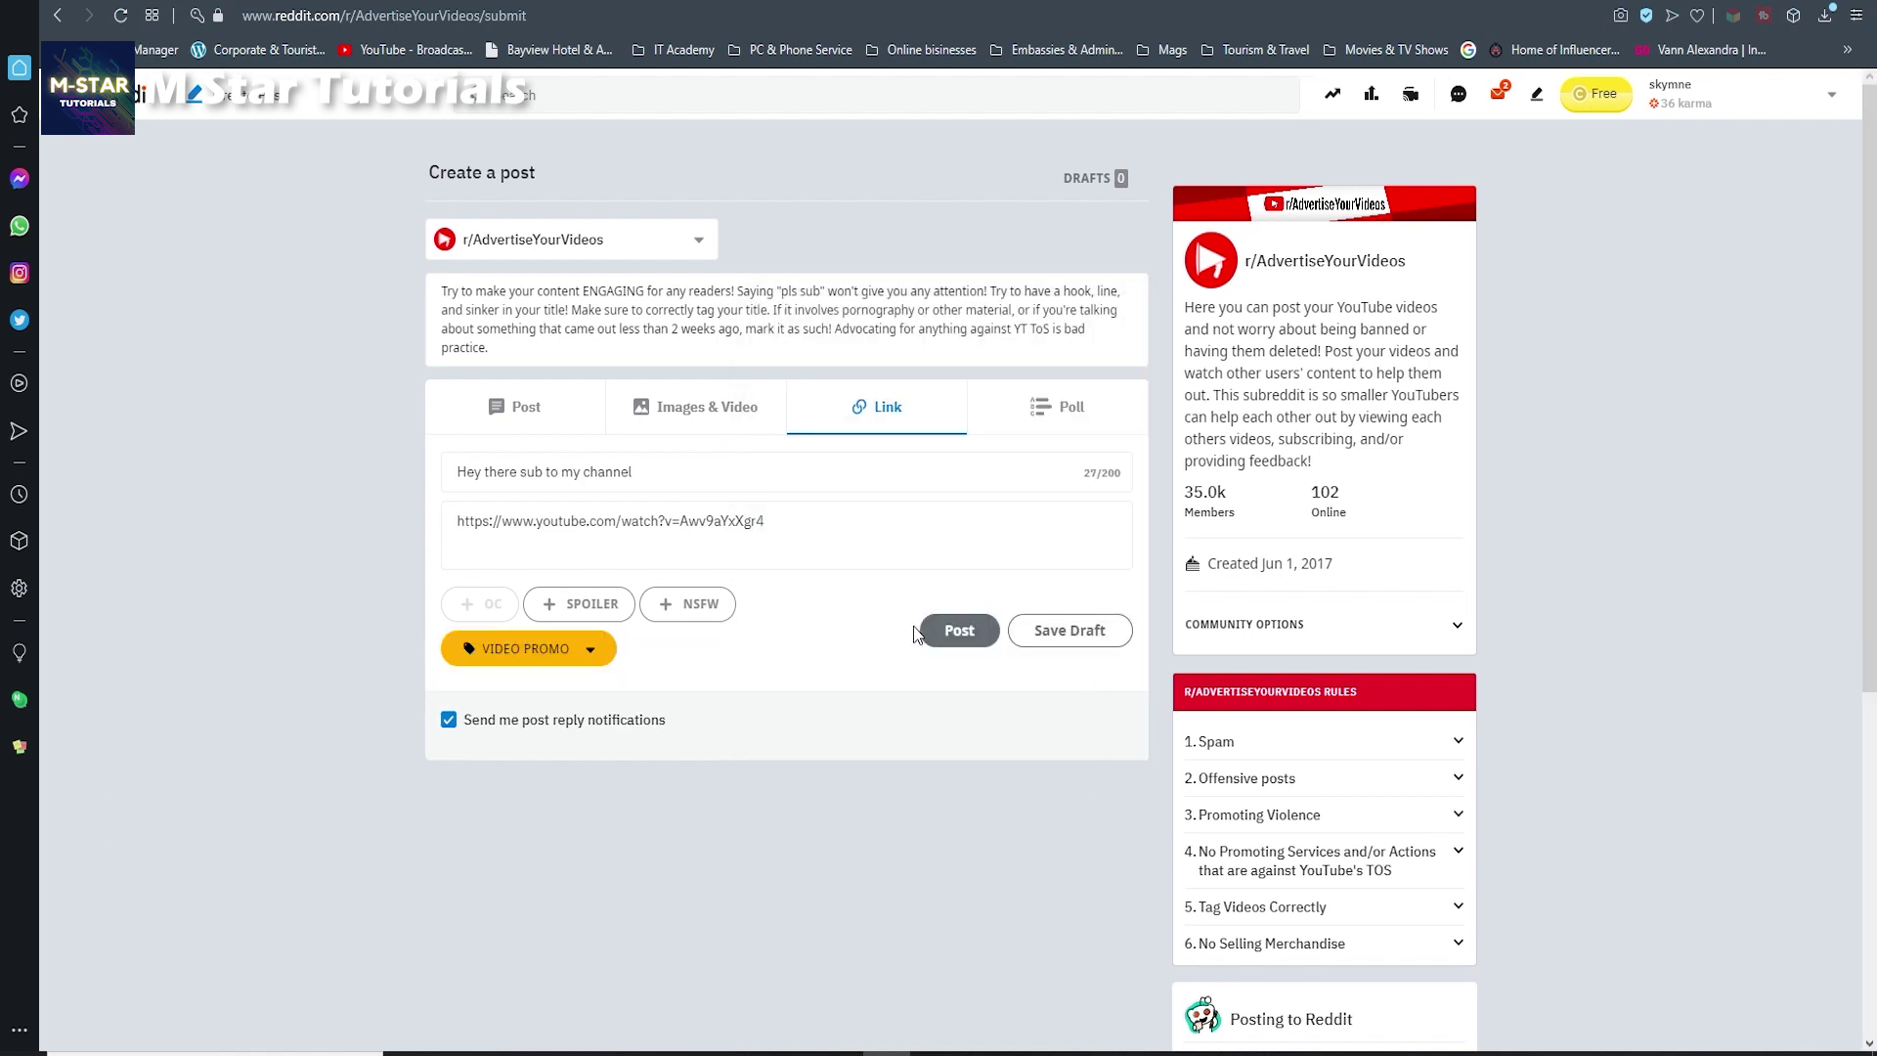
Publish the 'Hey there sub to my channel' link post
click(978, 646)
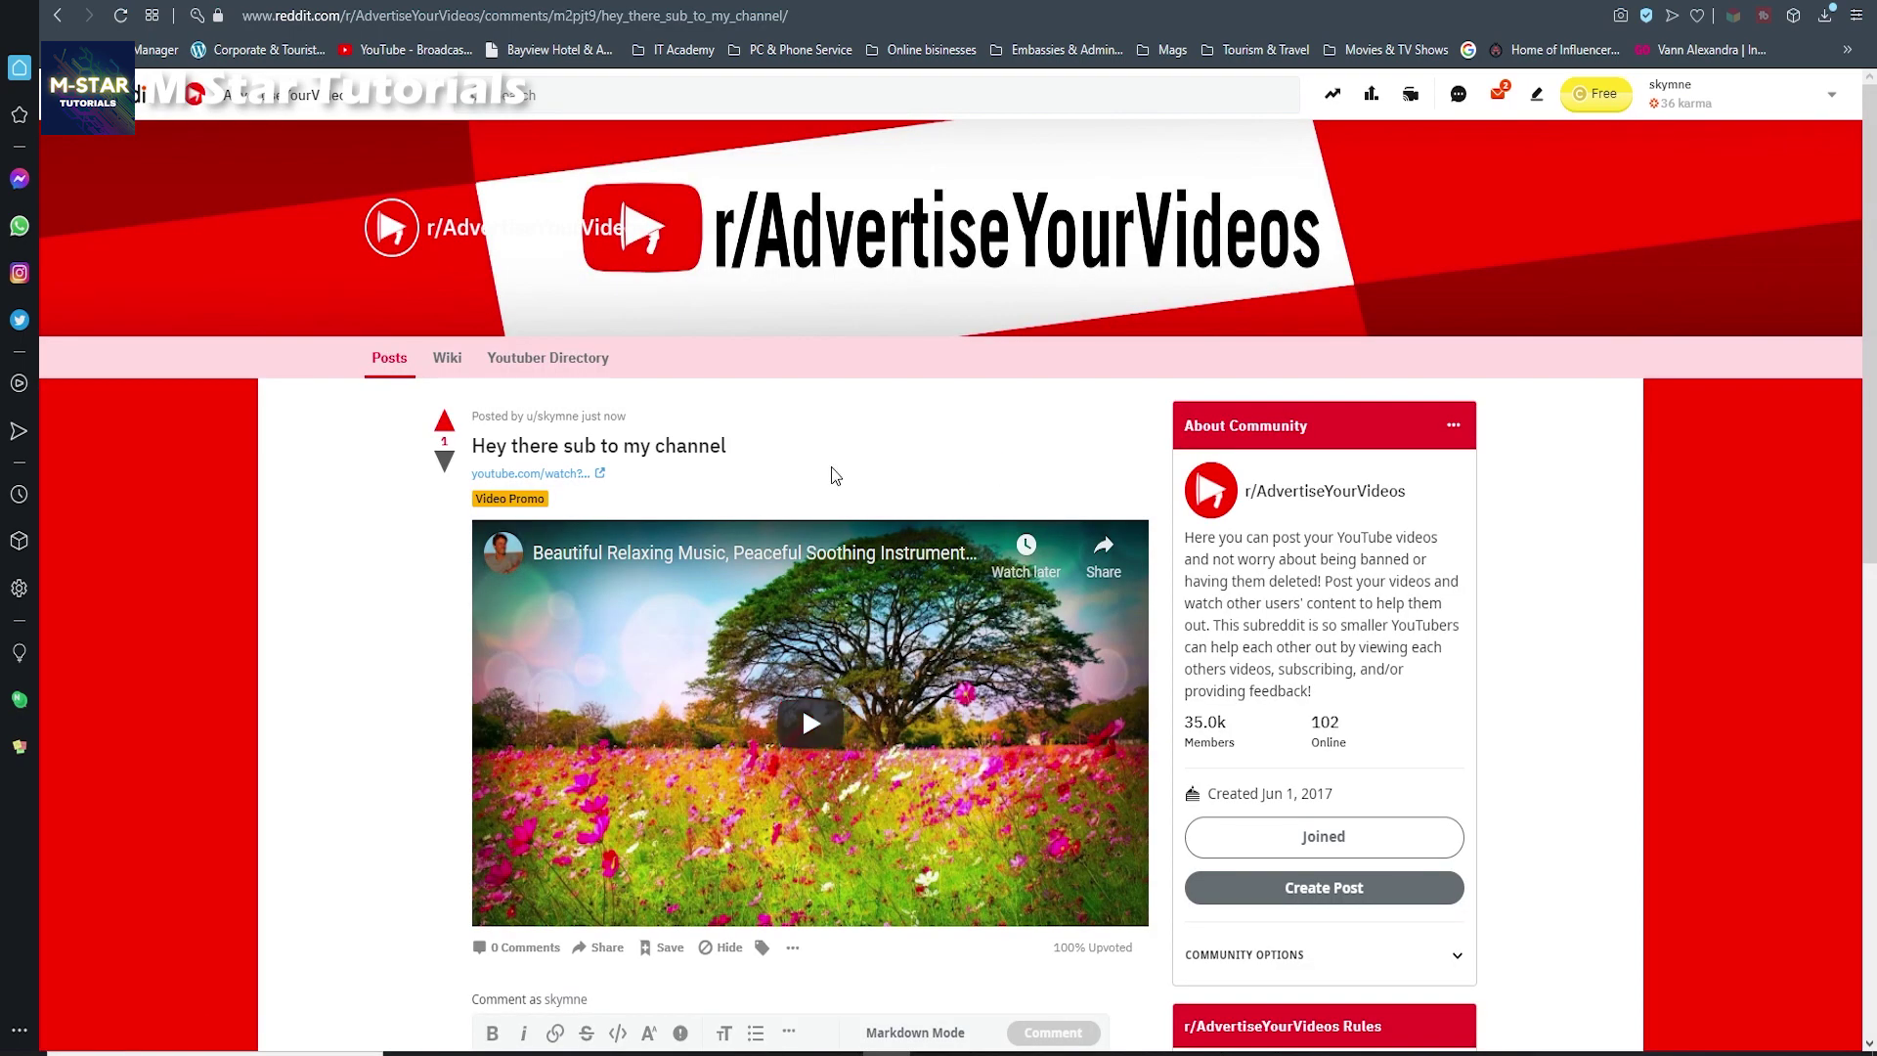
scroll(785, 515, down, 2)
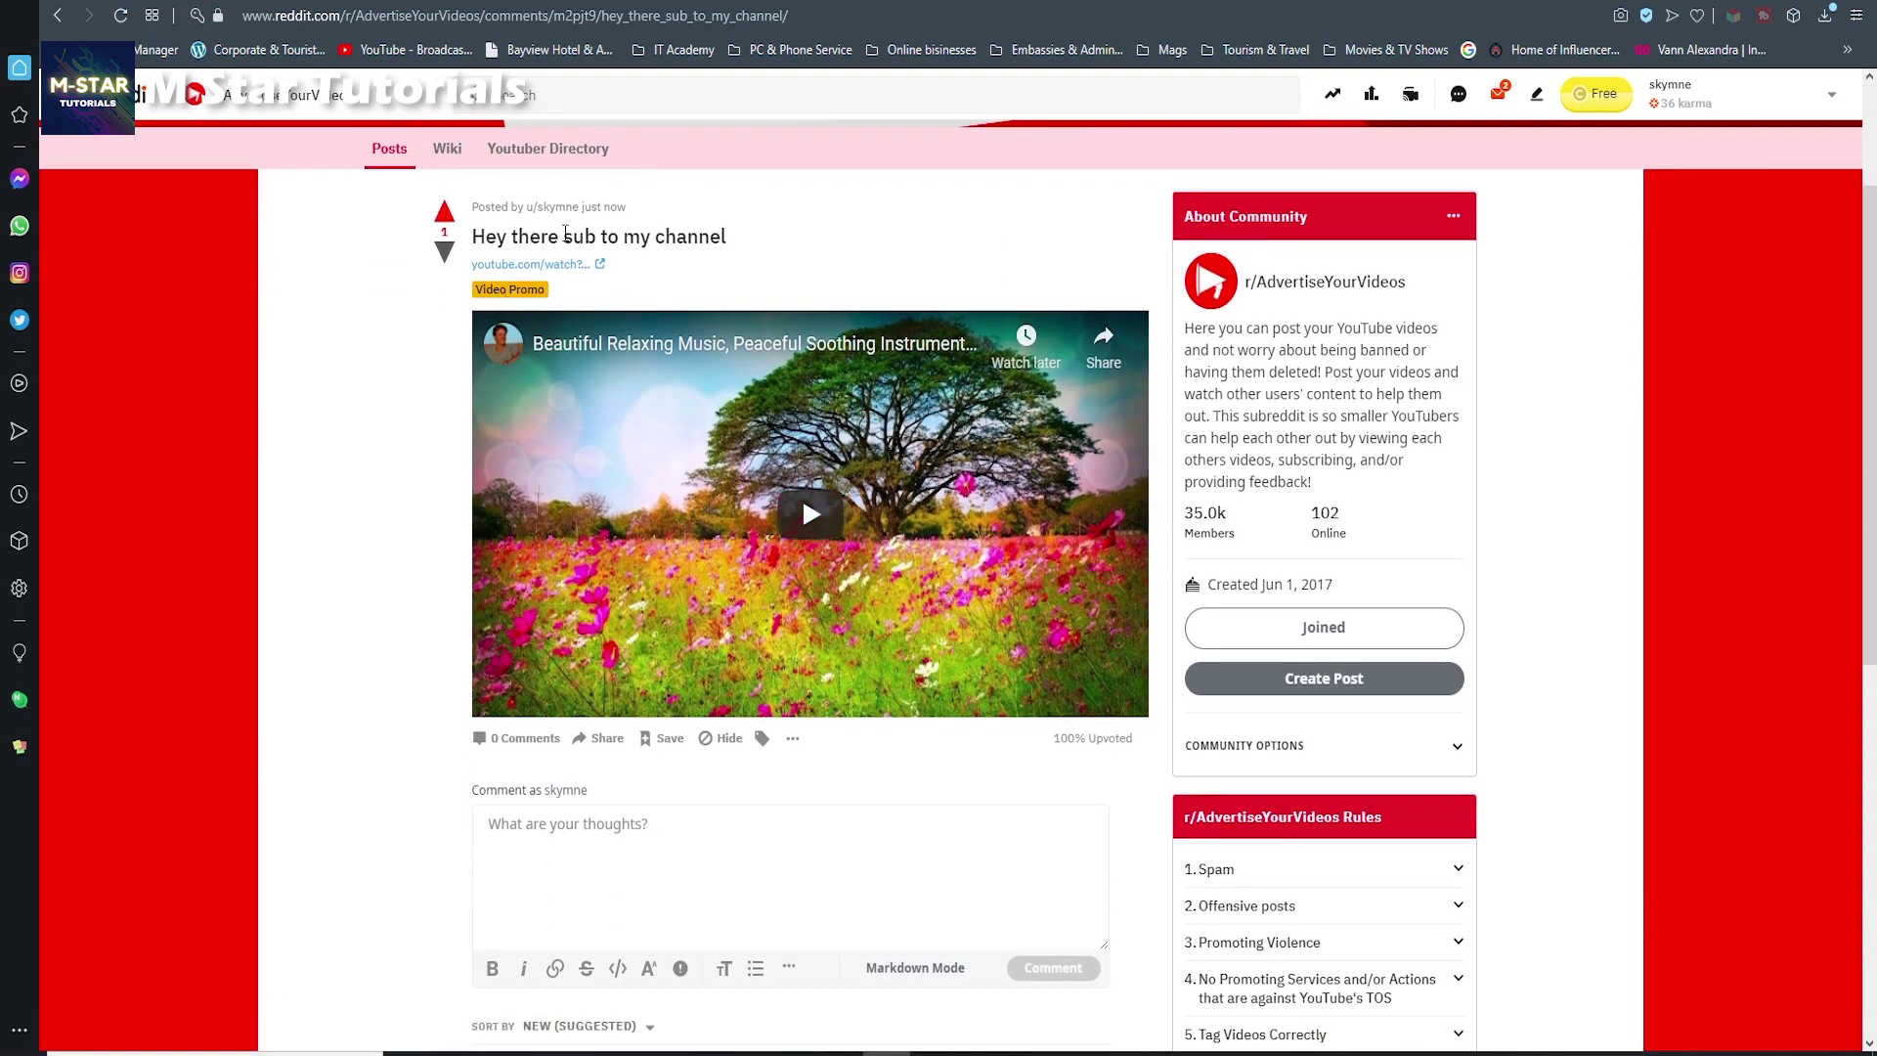
scroll(690, 323, up, 2)
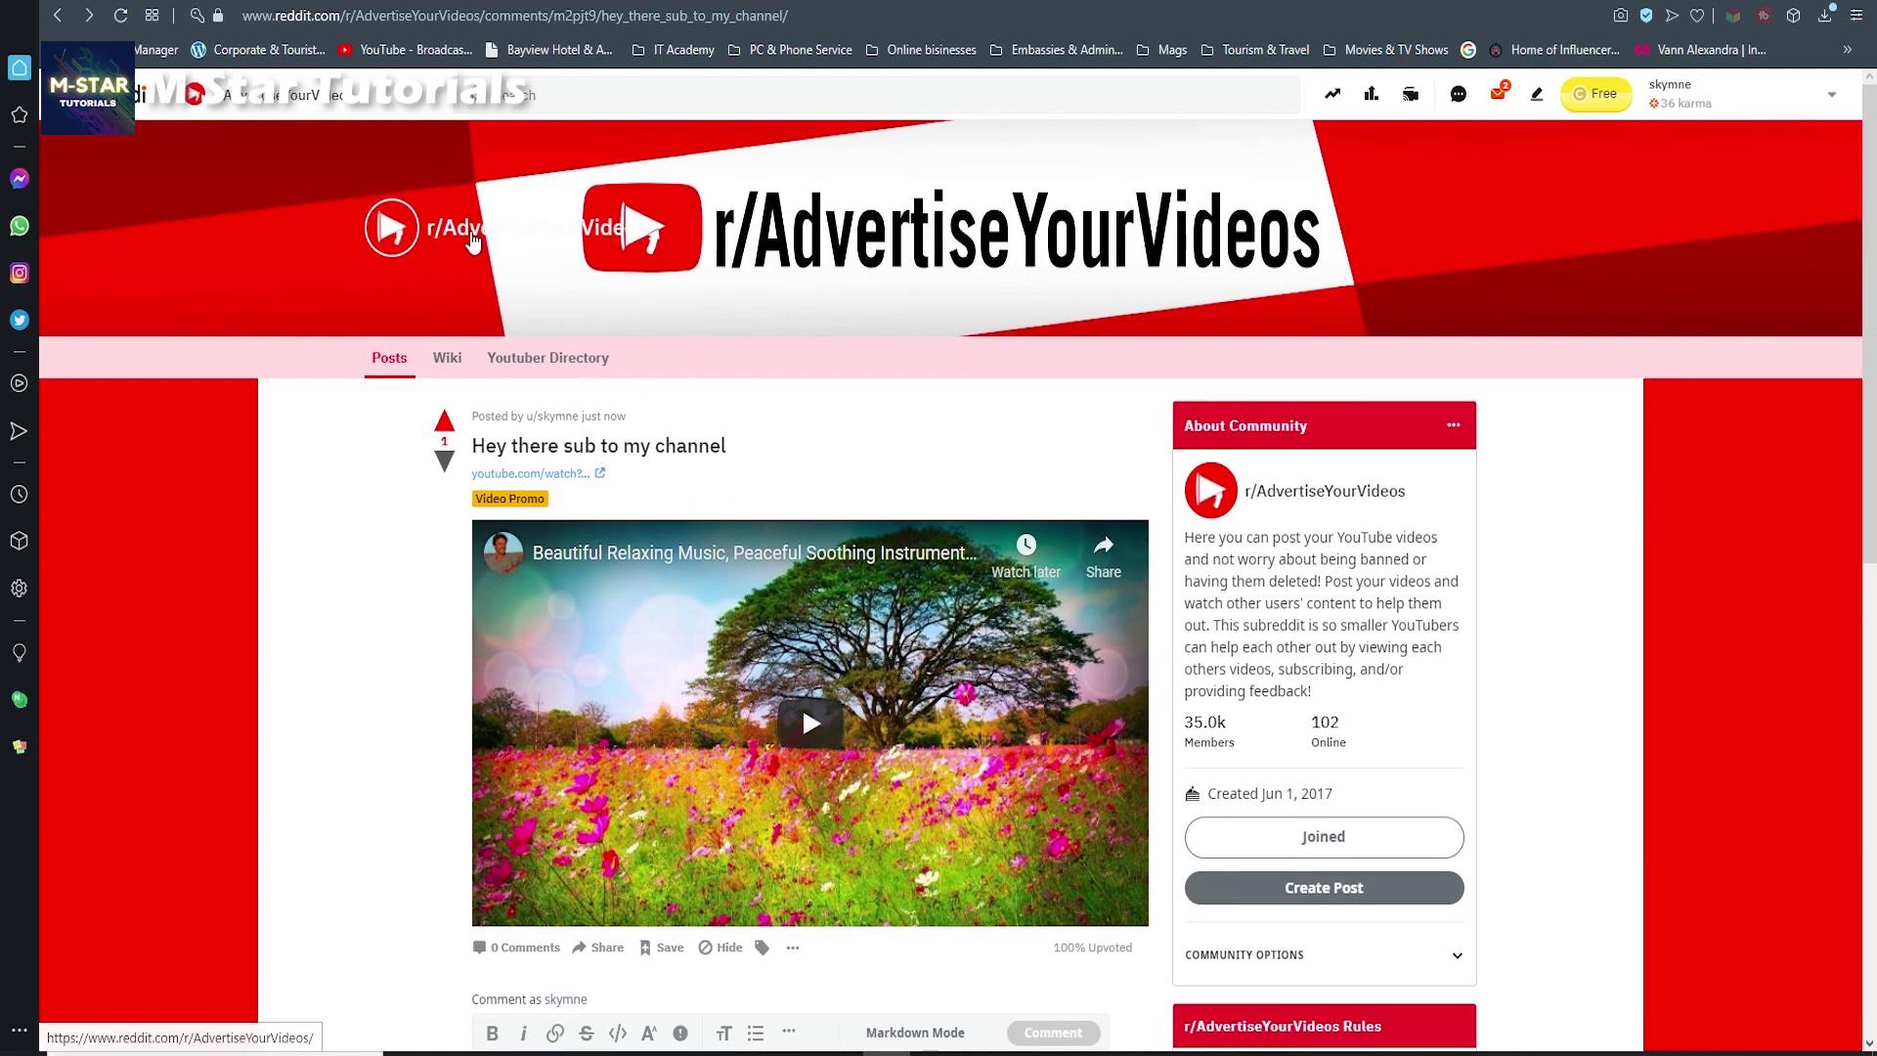
Sort r/AdvertiseYourVideos by New to see the post at the top
click(468, 237)
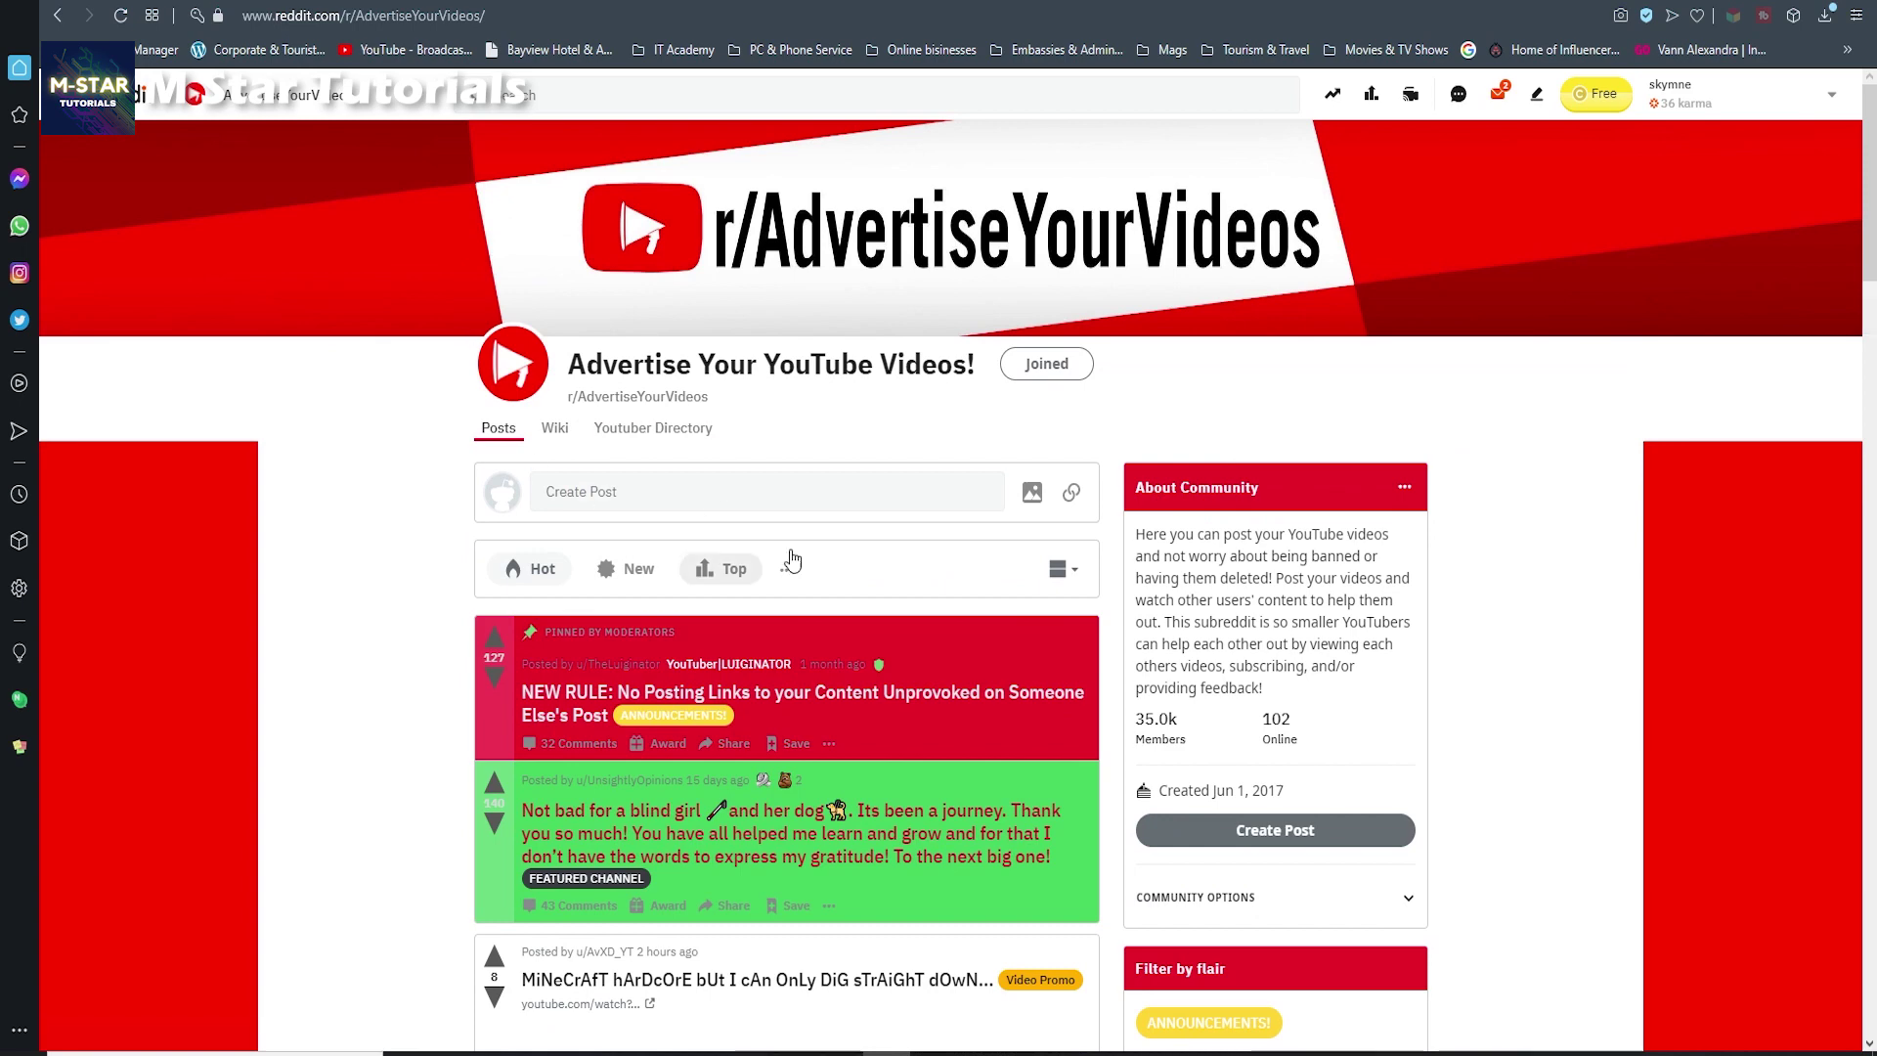
click(635, 569)
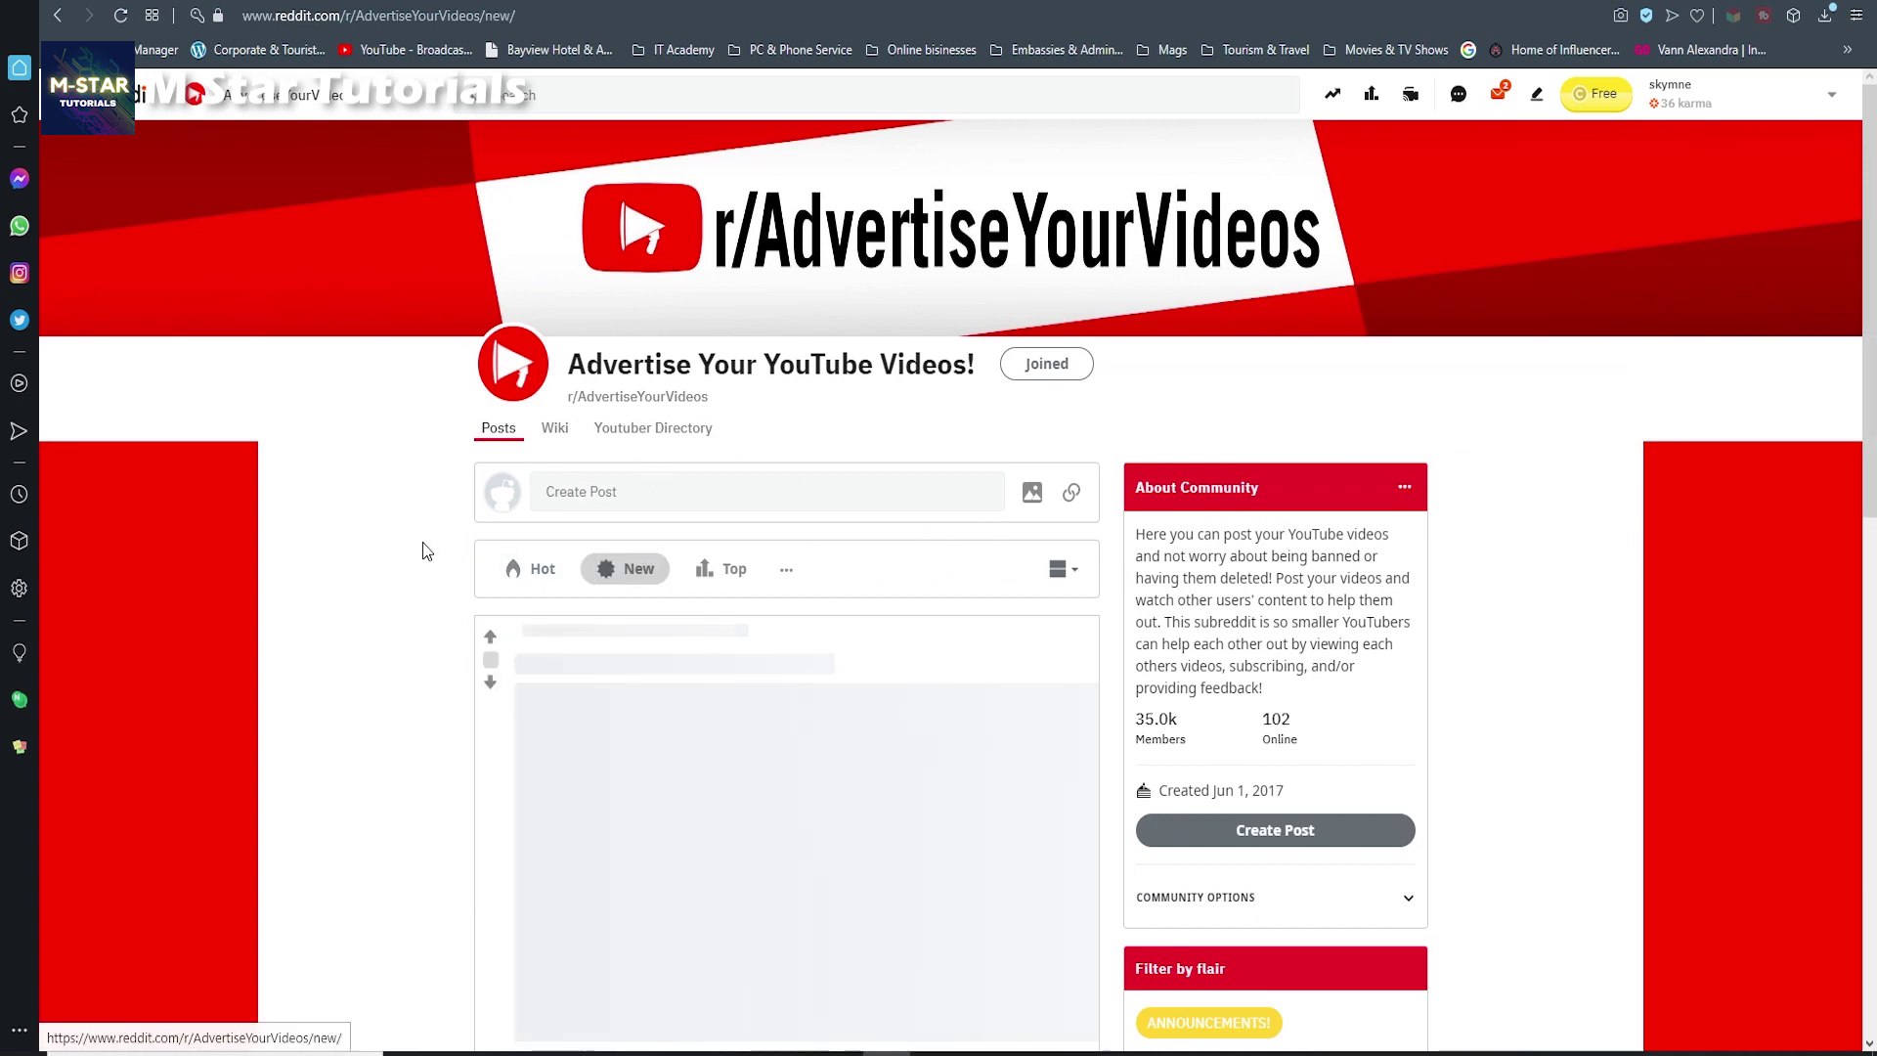
scroll(419, 544, down, 2)
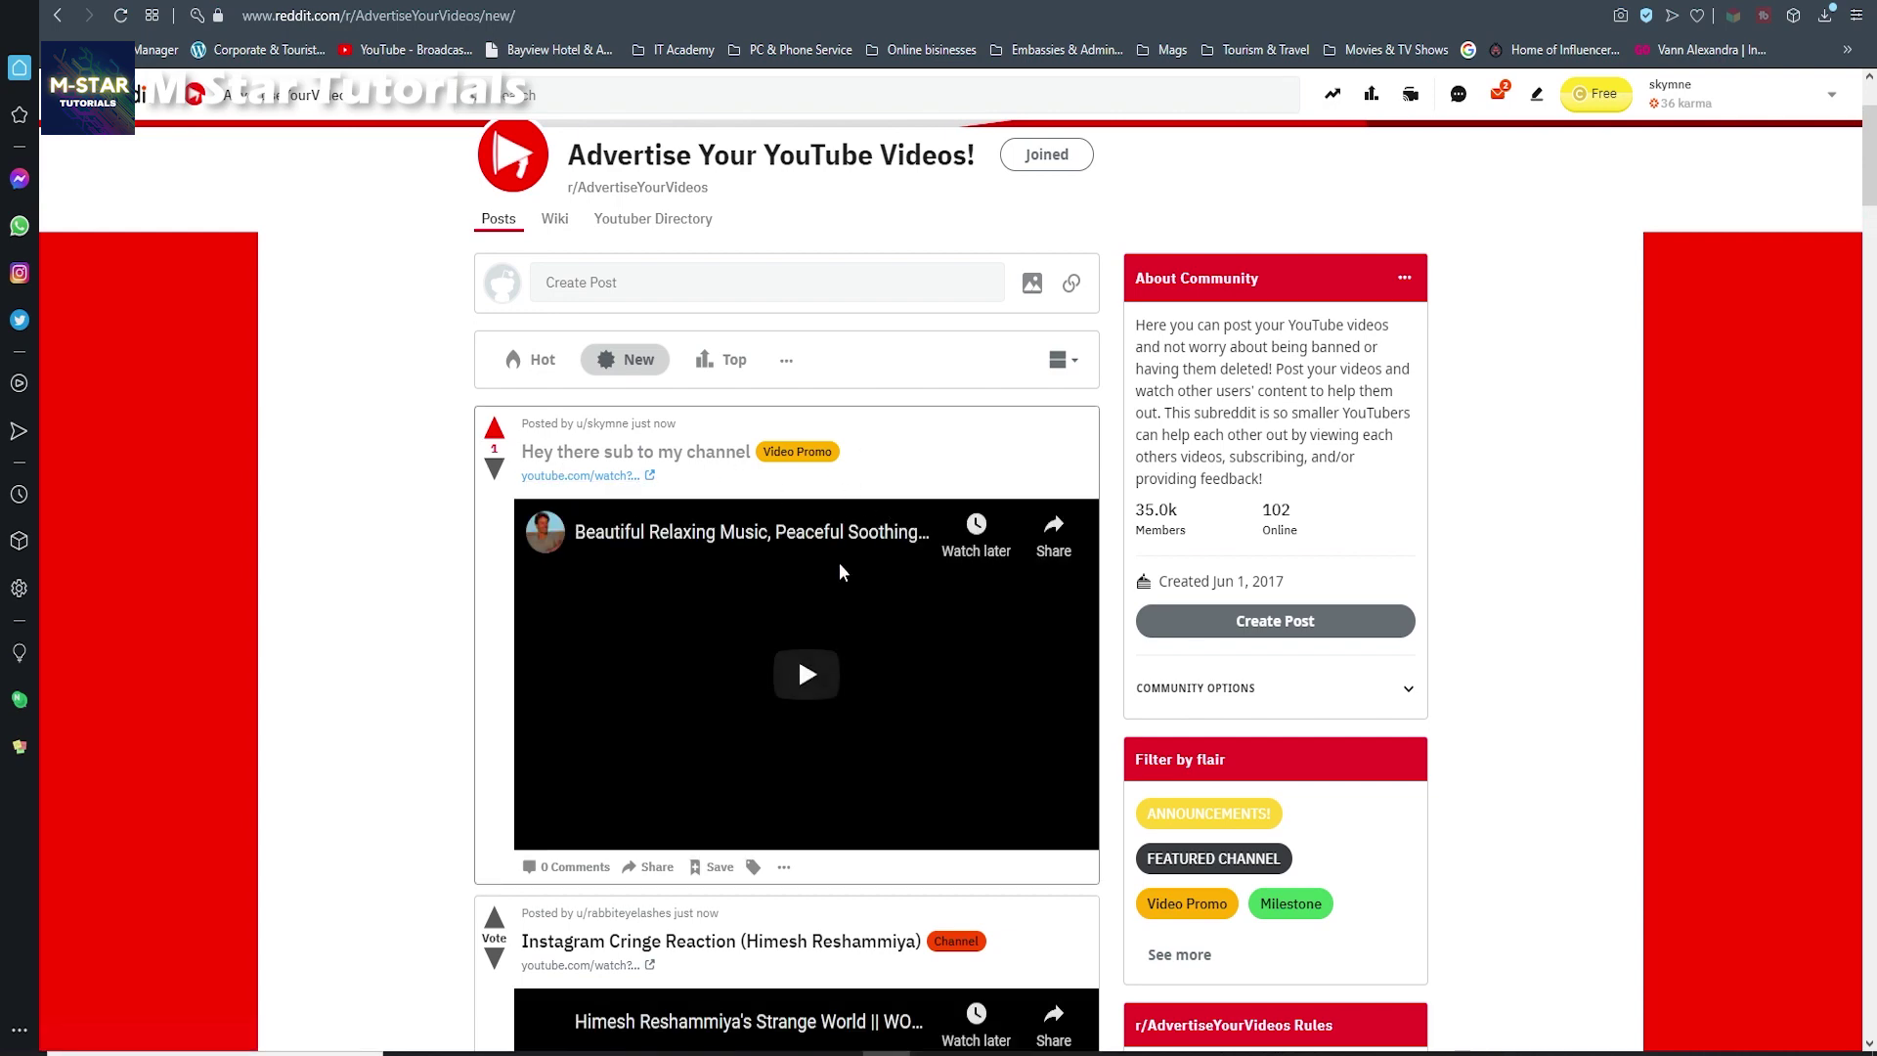
scroll(798, 753, up, 2)
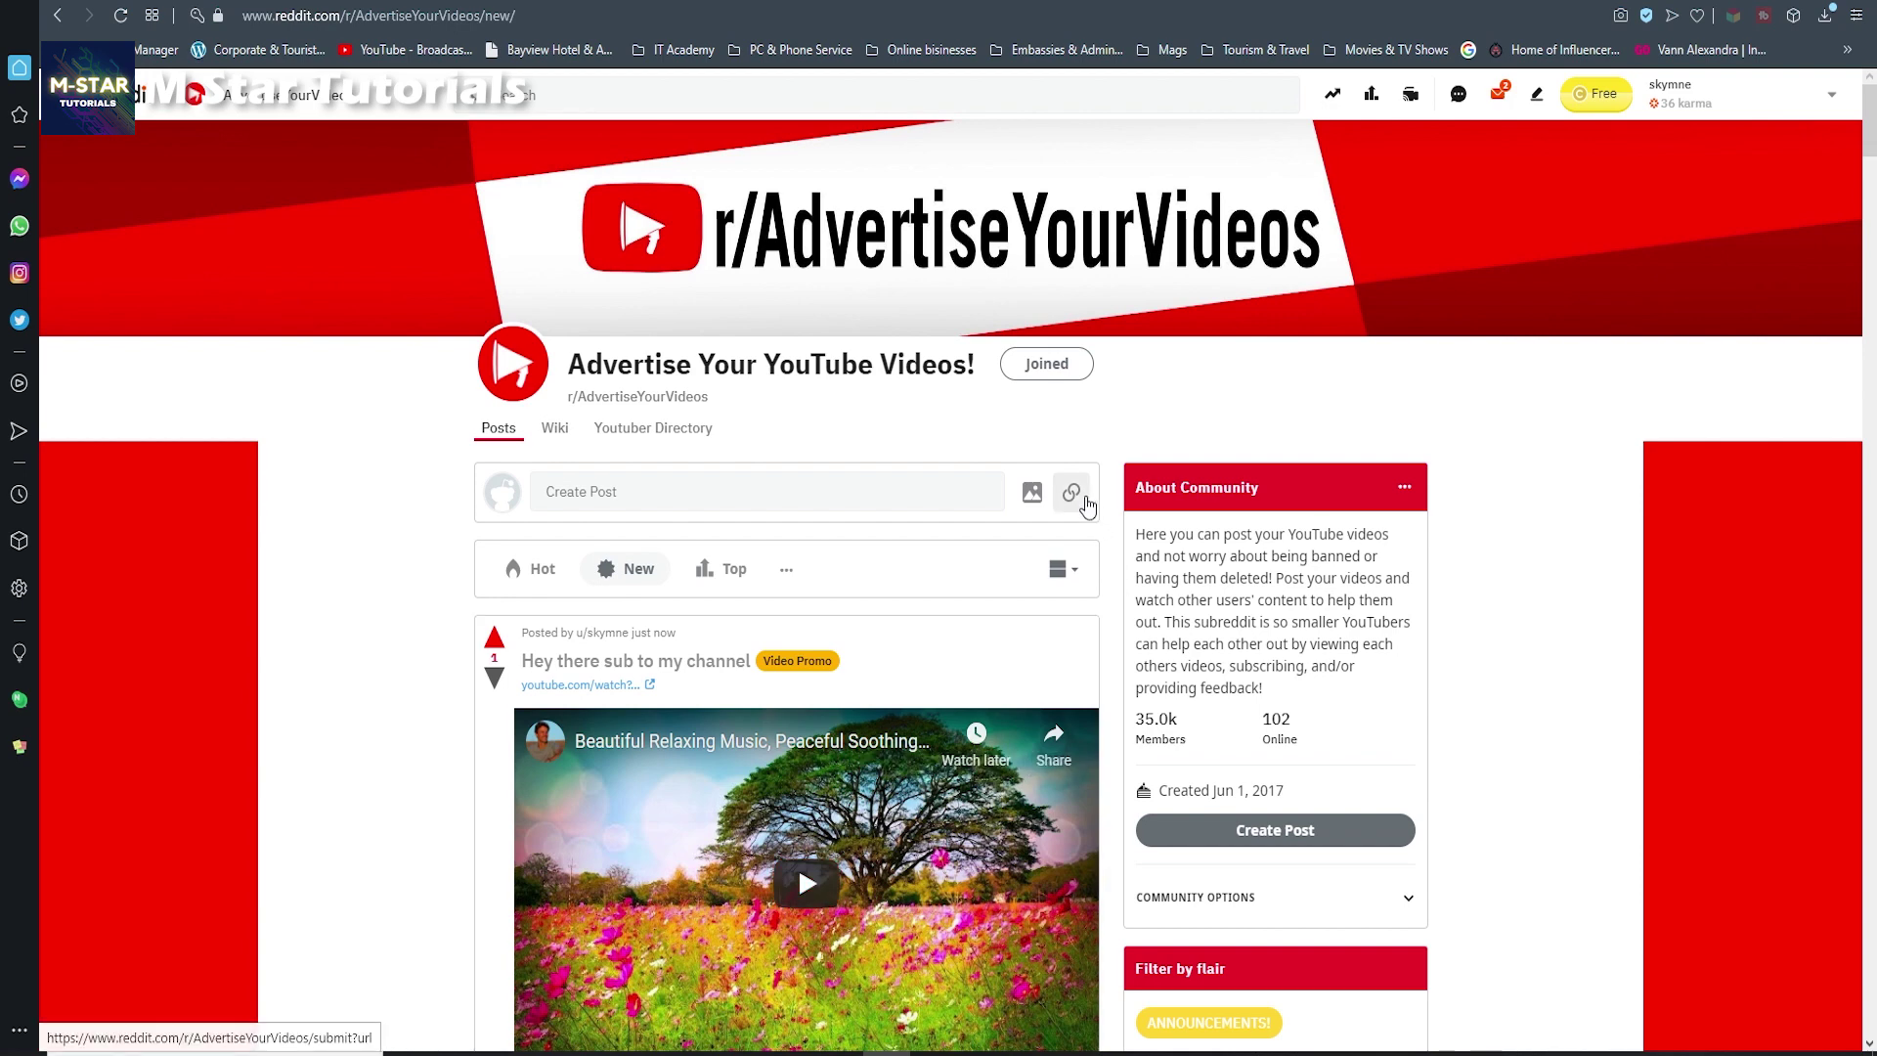
Create a link post 'hello sub to my channel' with the pasted YouTube address and Video Promo flair
click(1072, 491)
click(552, 471)
text(hel)
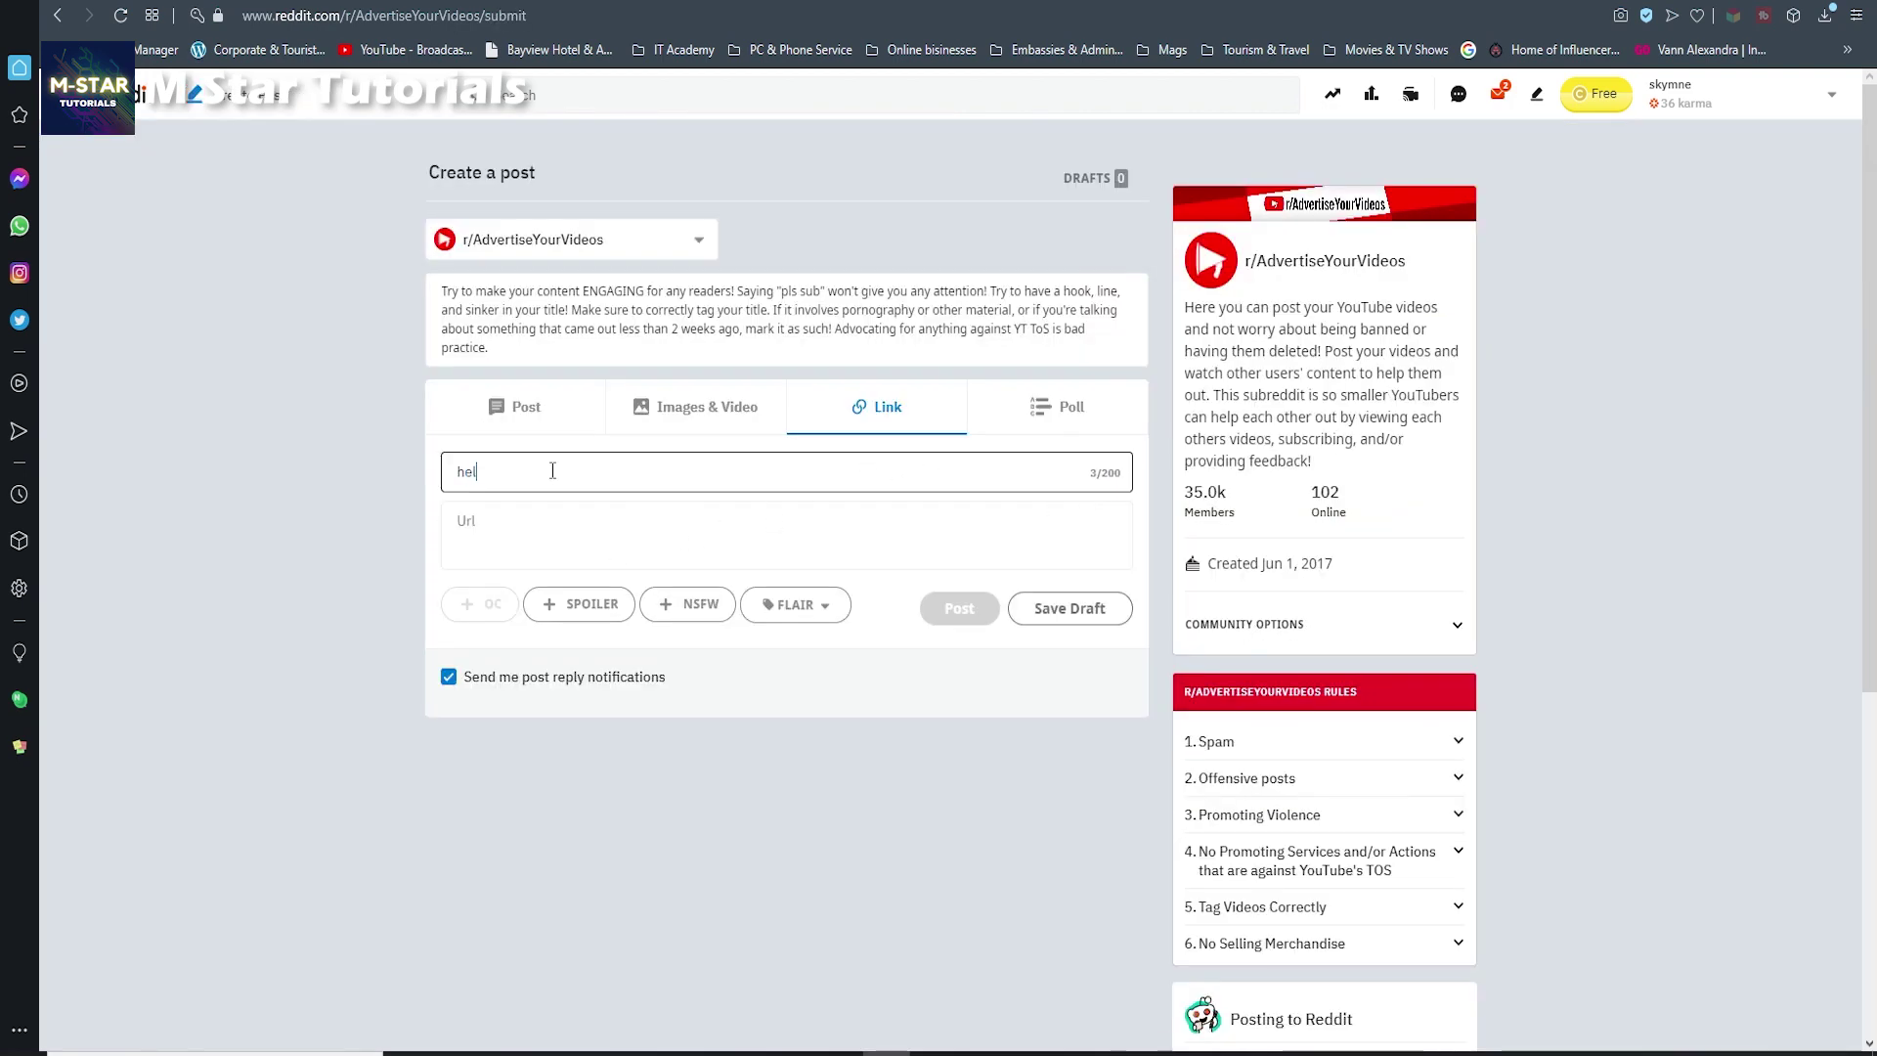
text(lo sub to my channel)
click(355, 542)
click(542, 534)
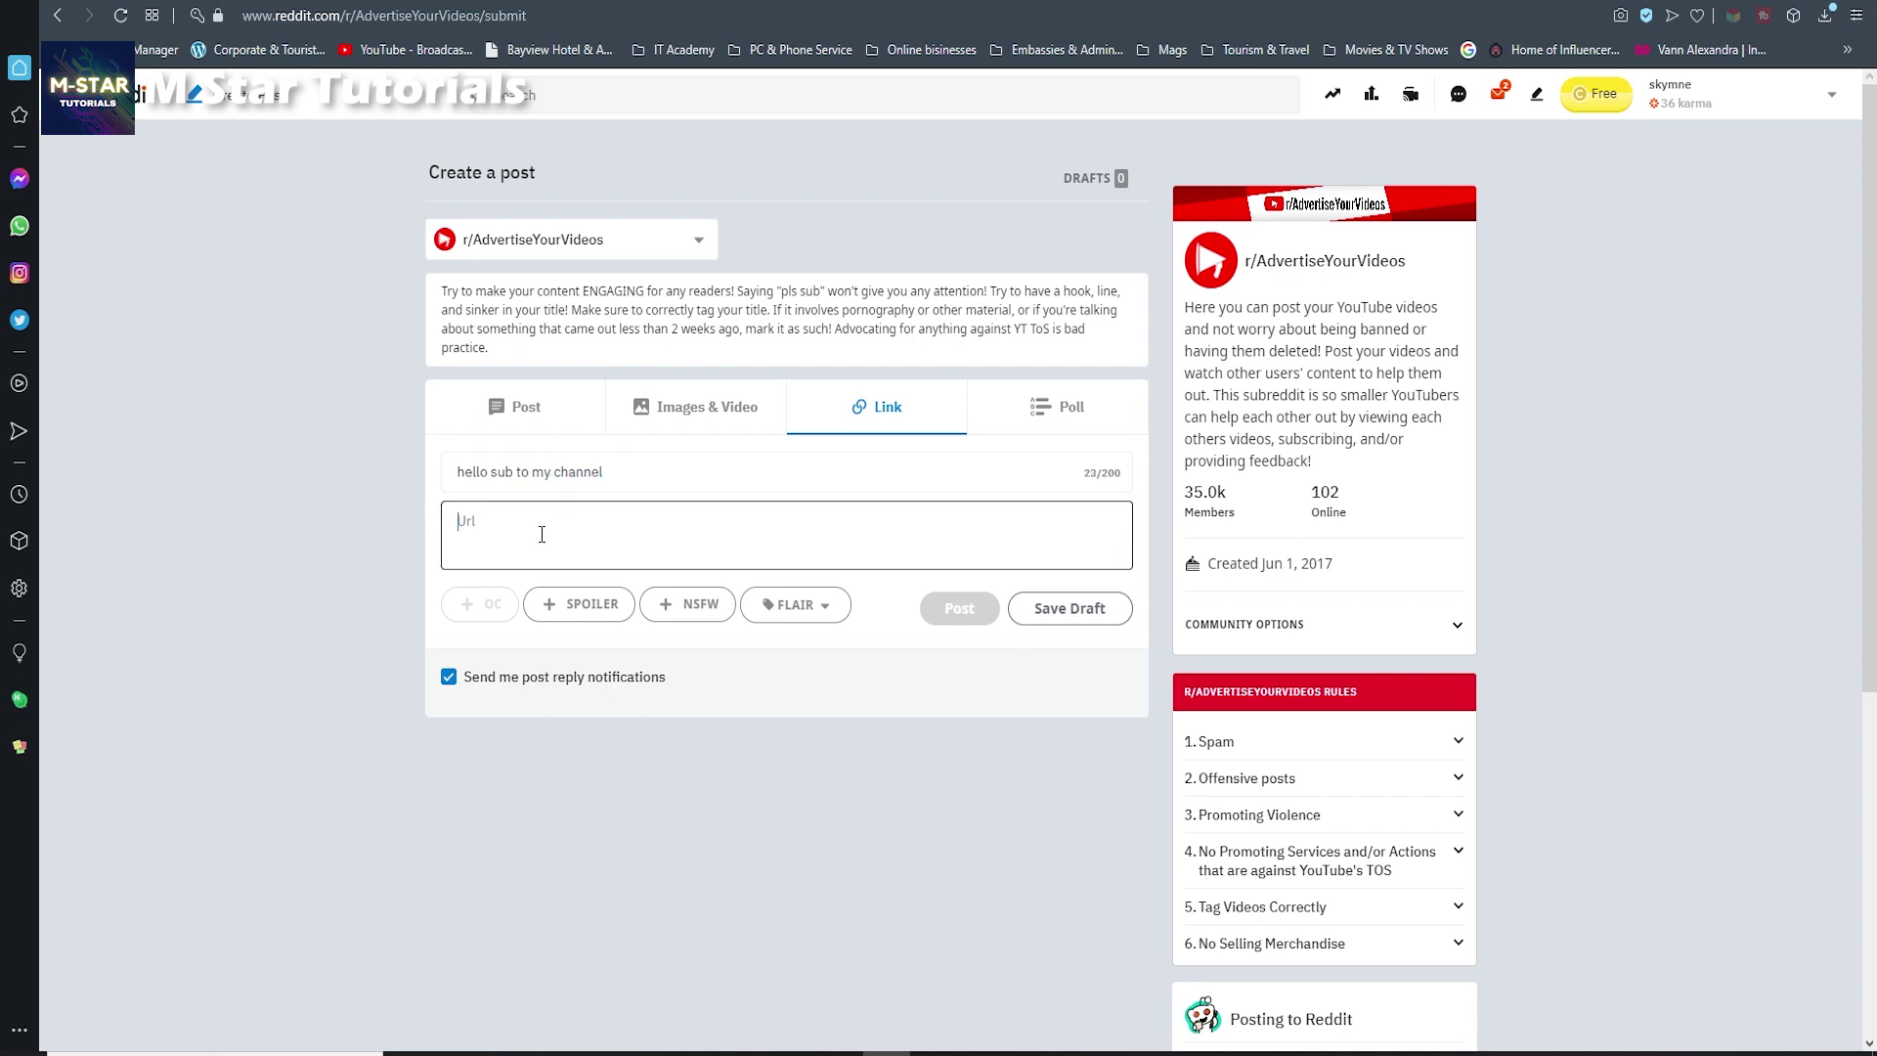
text(https://www.youtube.com/watch?v=Awv9aYxXgr4)
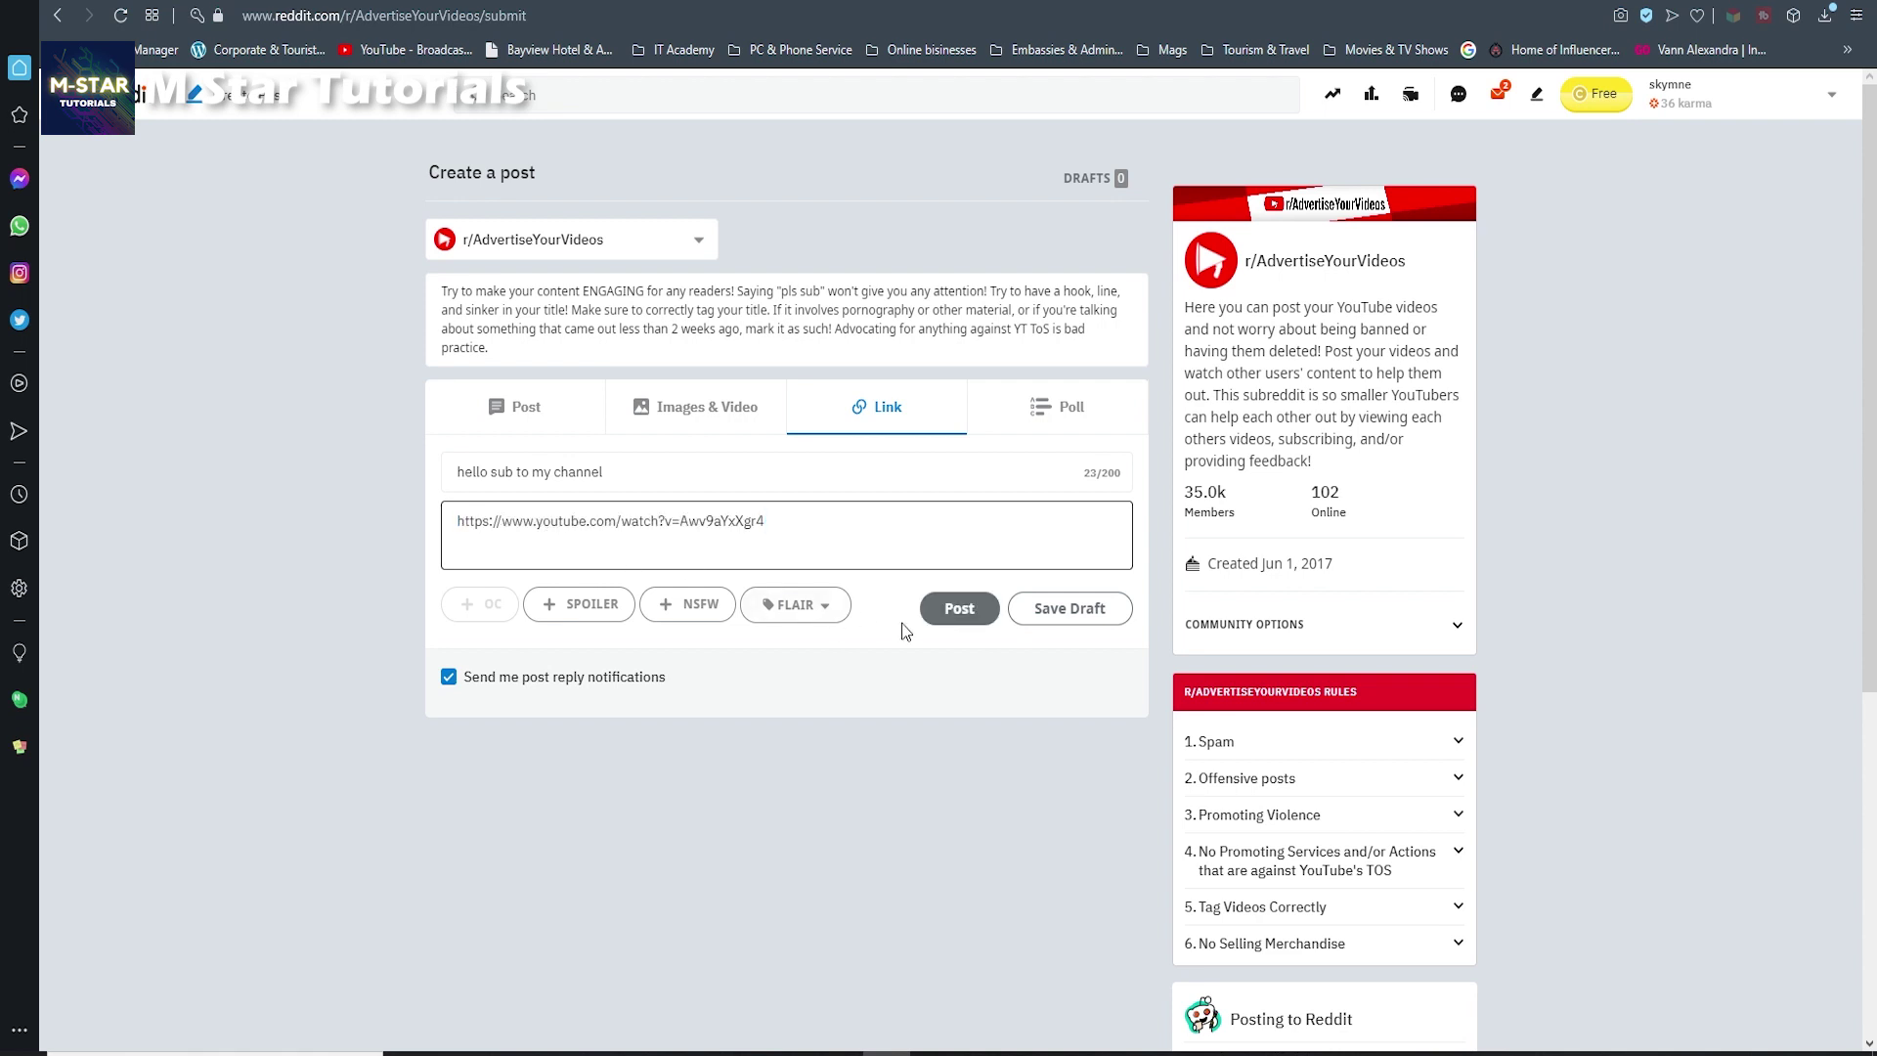
click(817, 604)
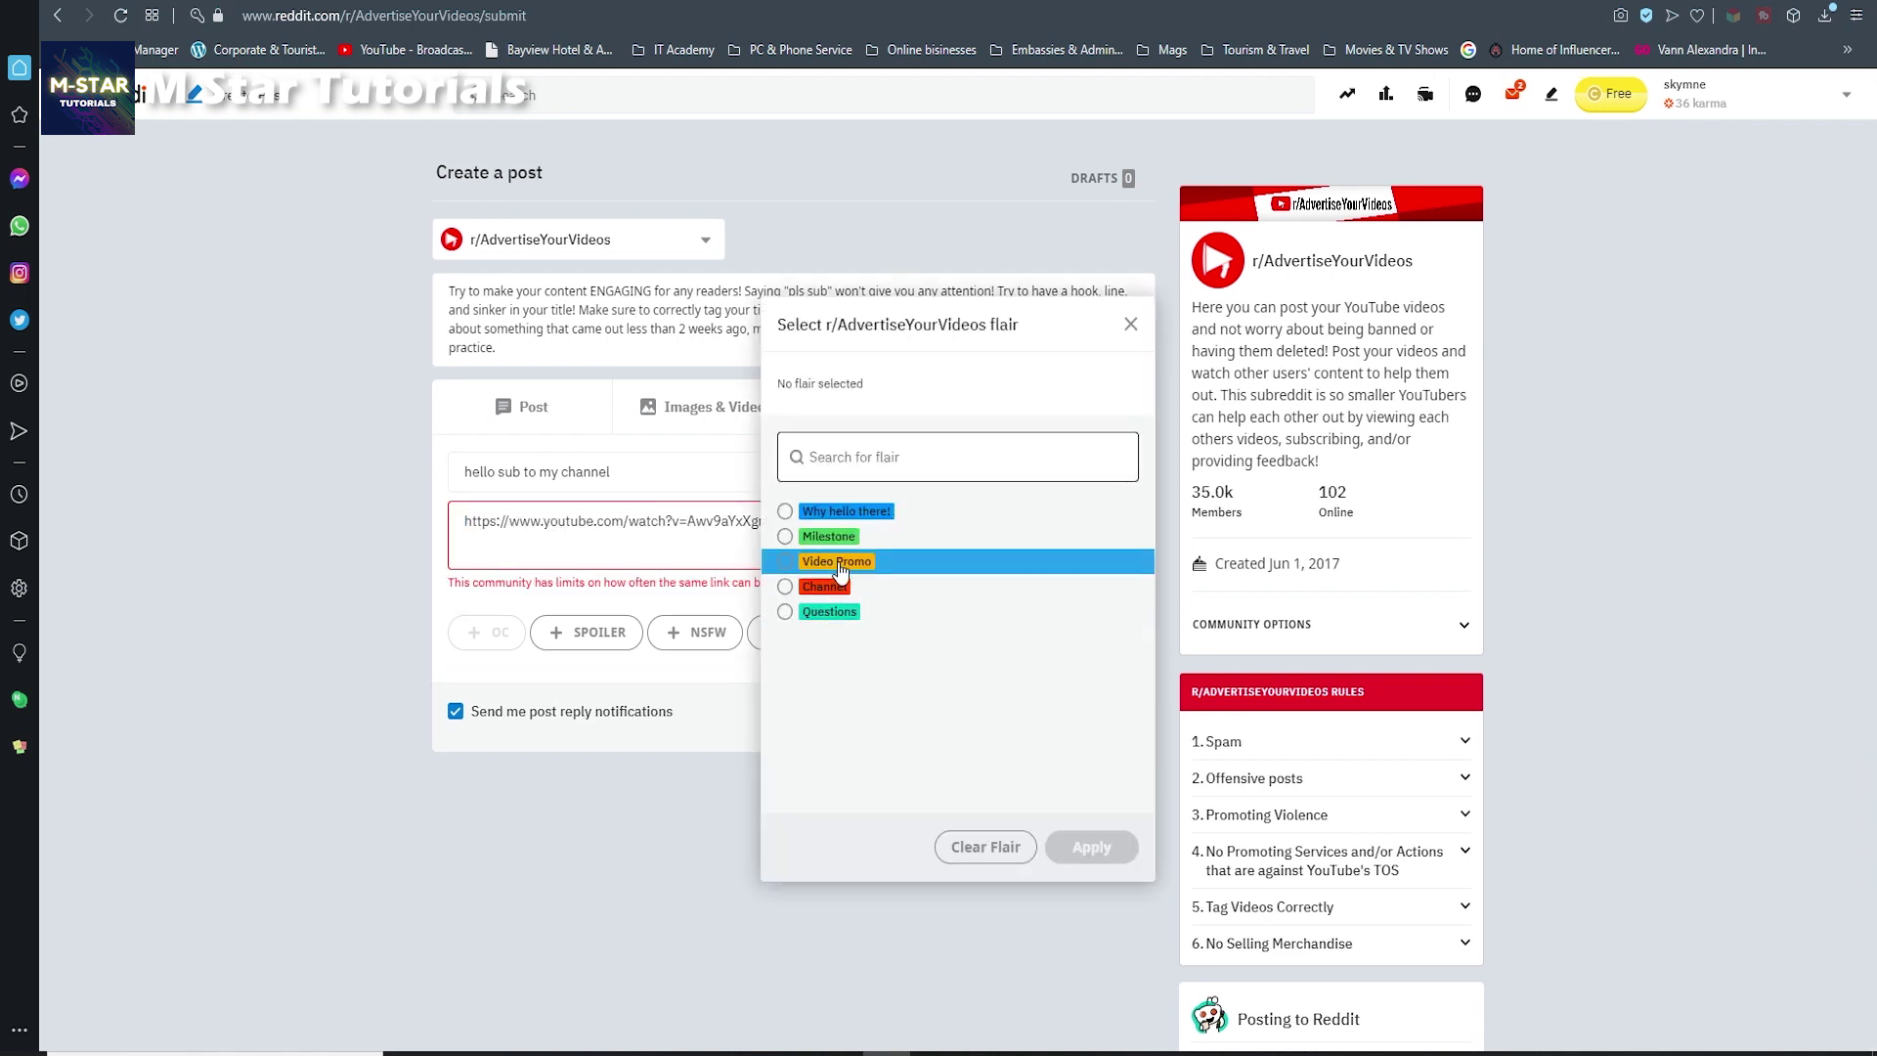
click(794, 561)
click(1083, 846)
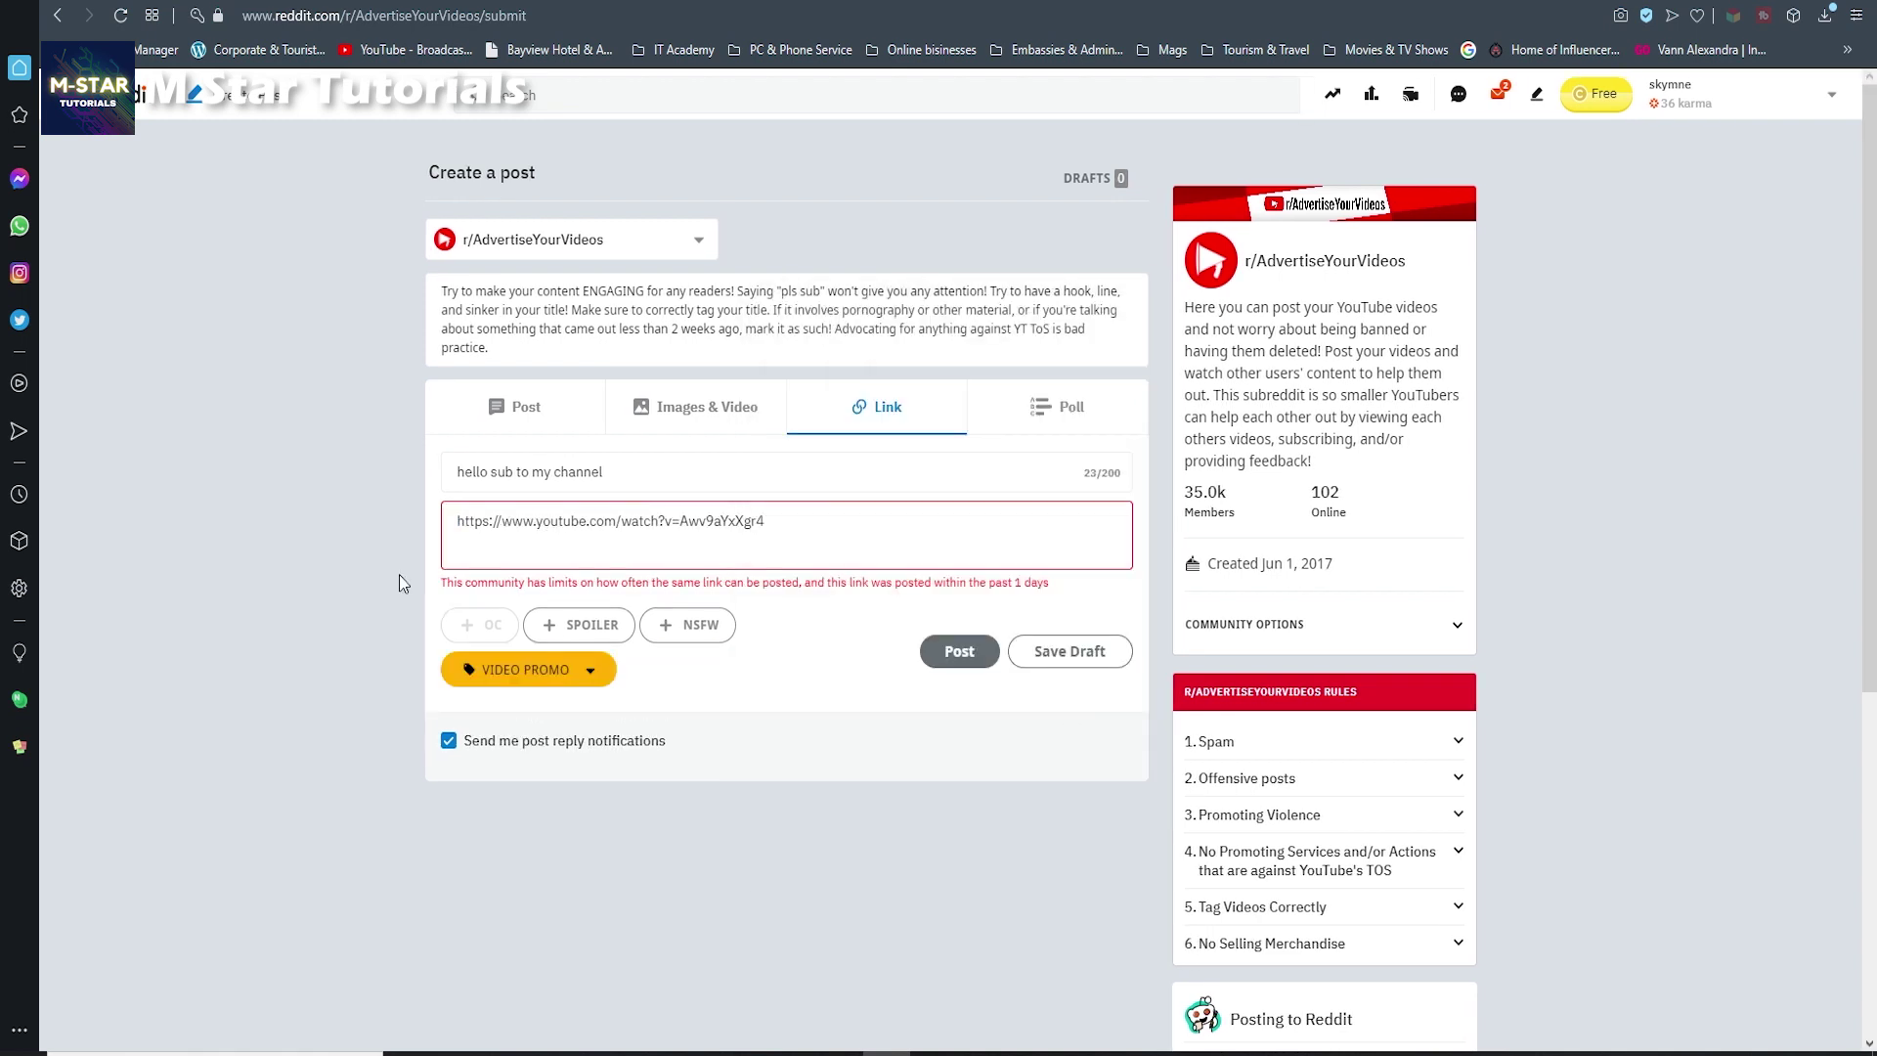
Replace 'www' with 'm' in the link to avoid the repeated-link error, then publish
drag(434, 579, 1113, 601)
click(319, 530)
click(970, 664)
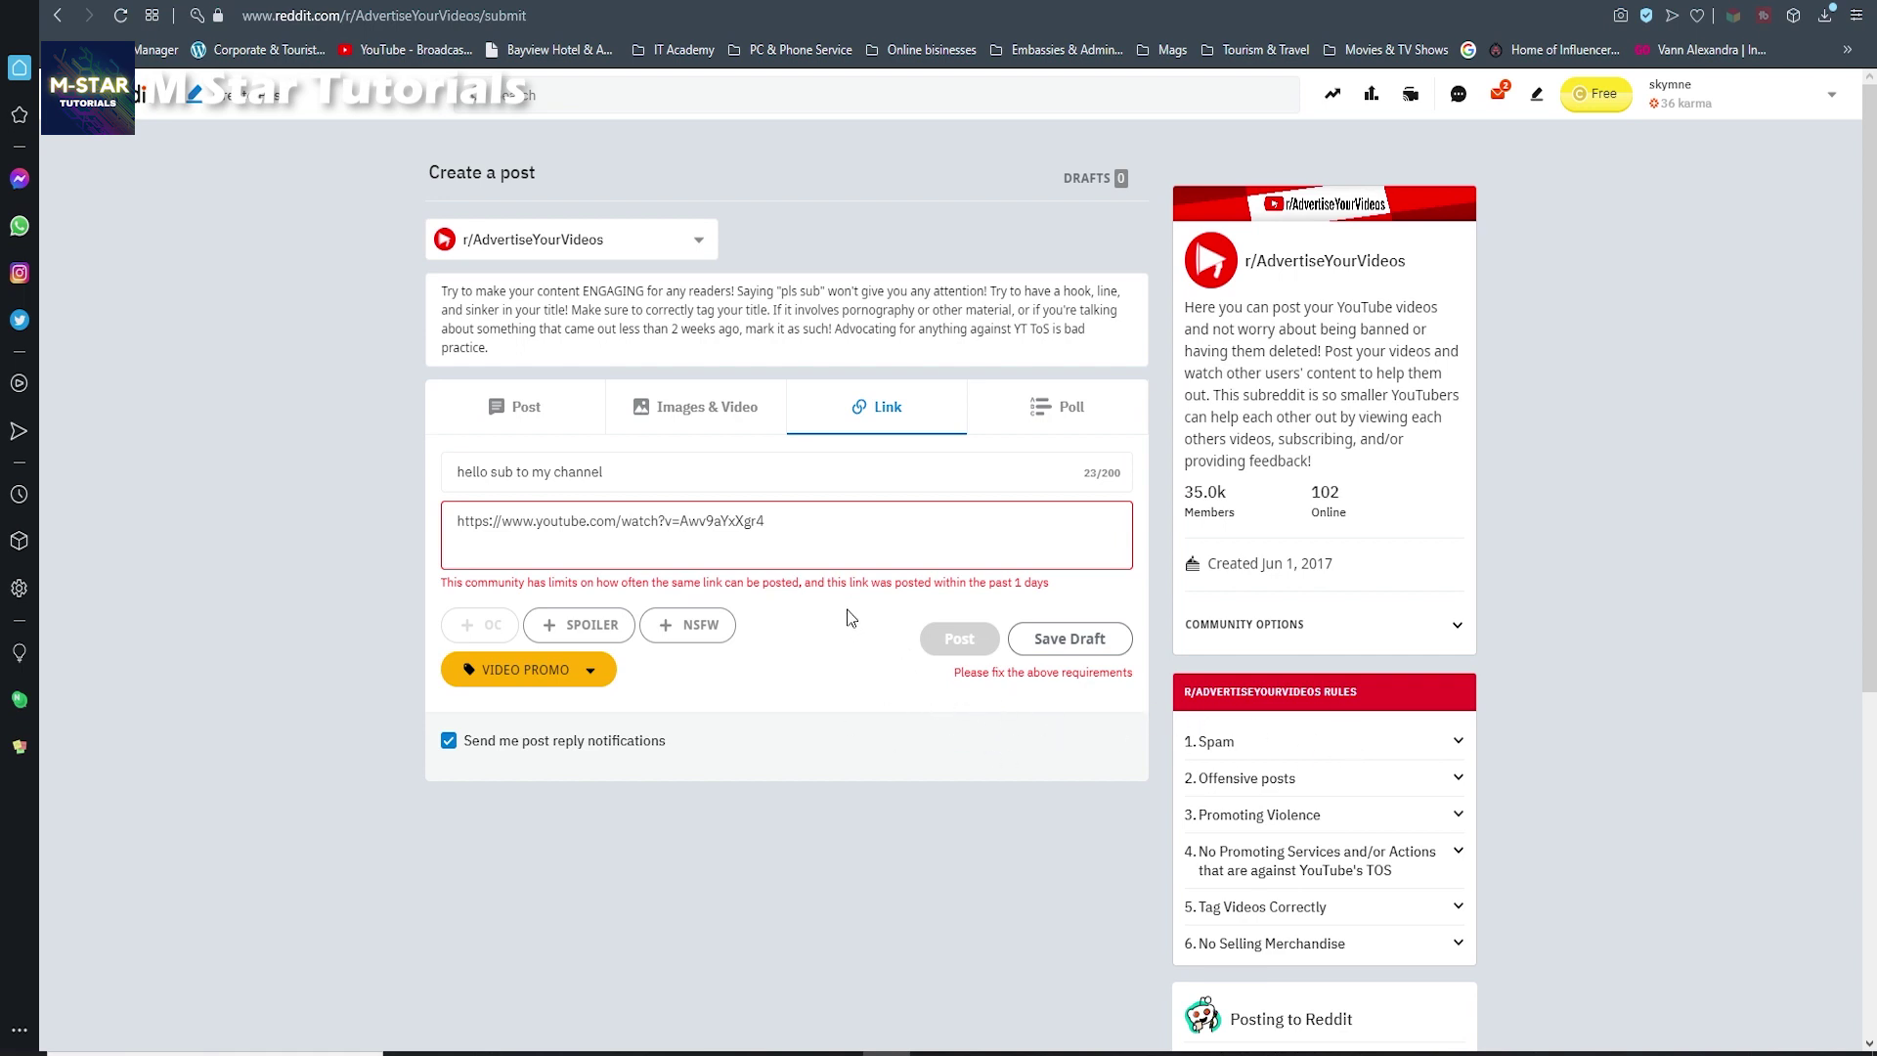
double_click(533, 523)
text(m)
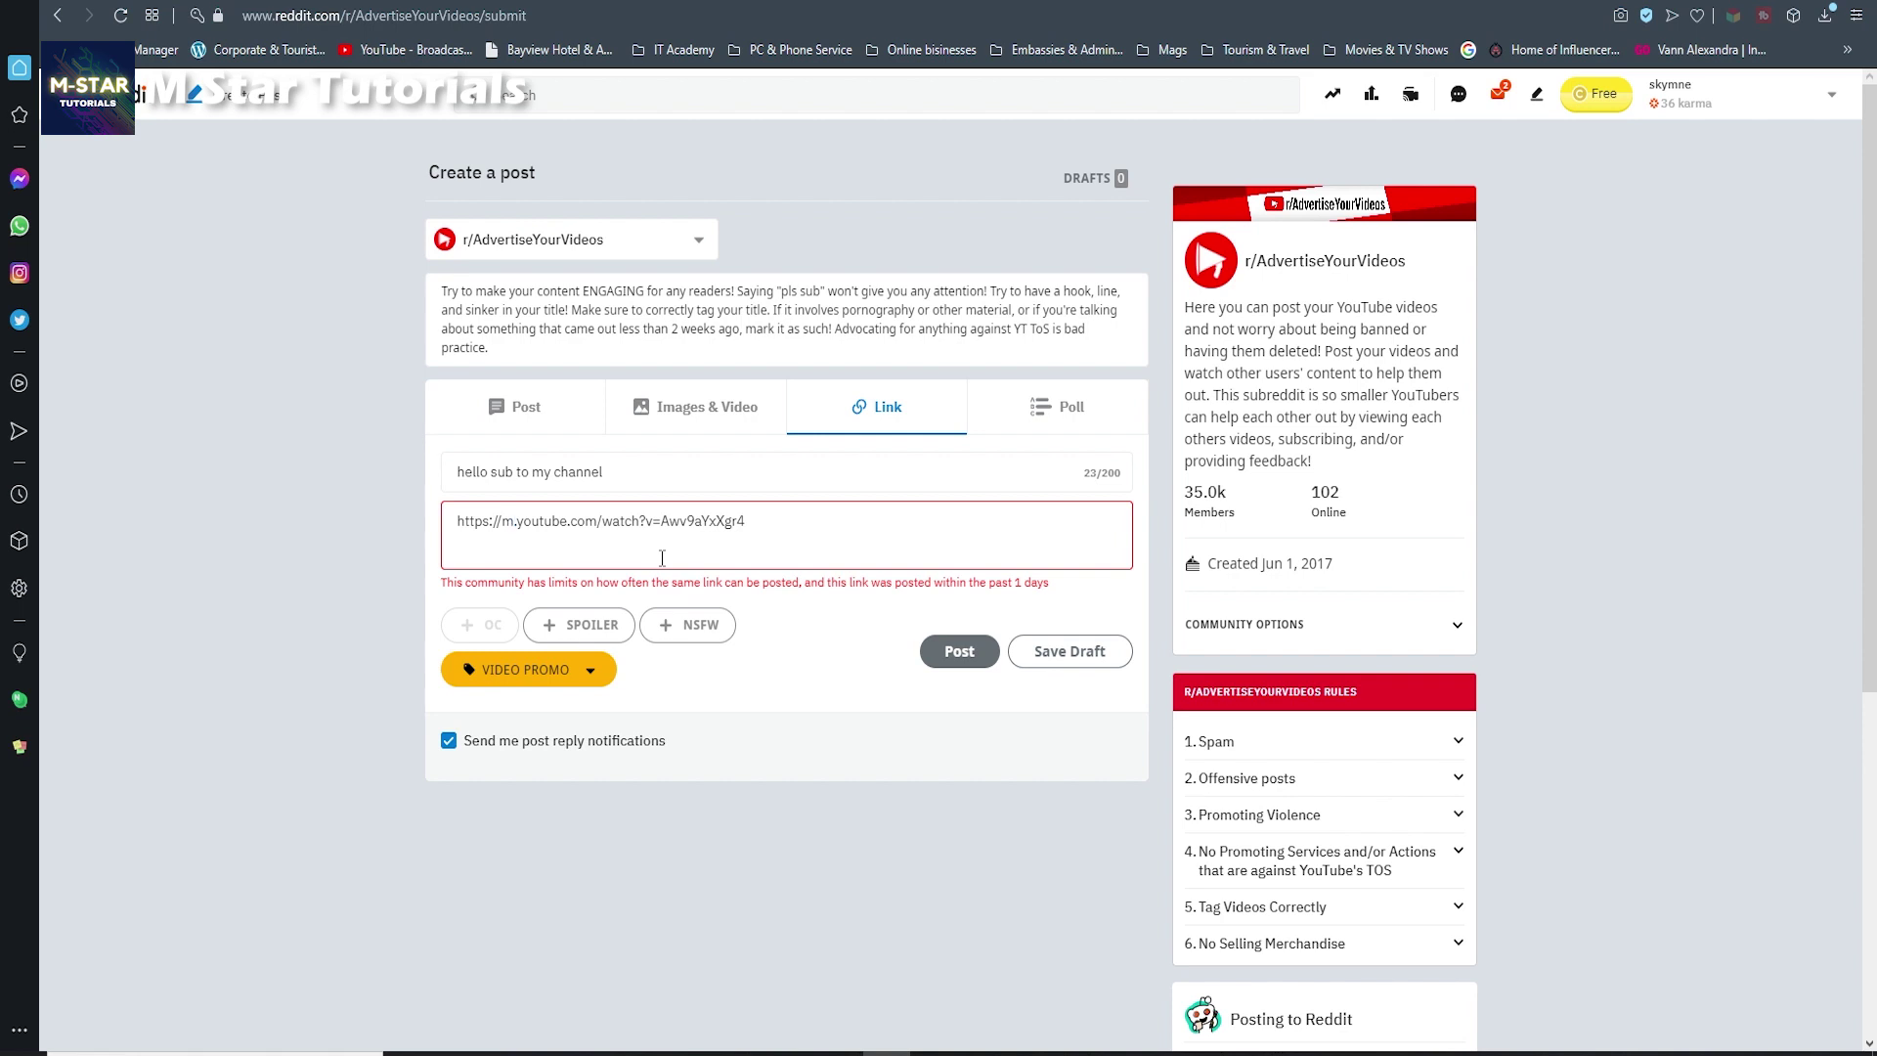
click(960, 653)
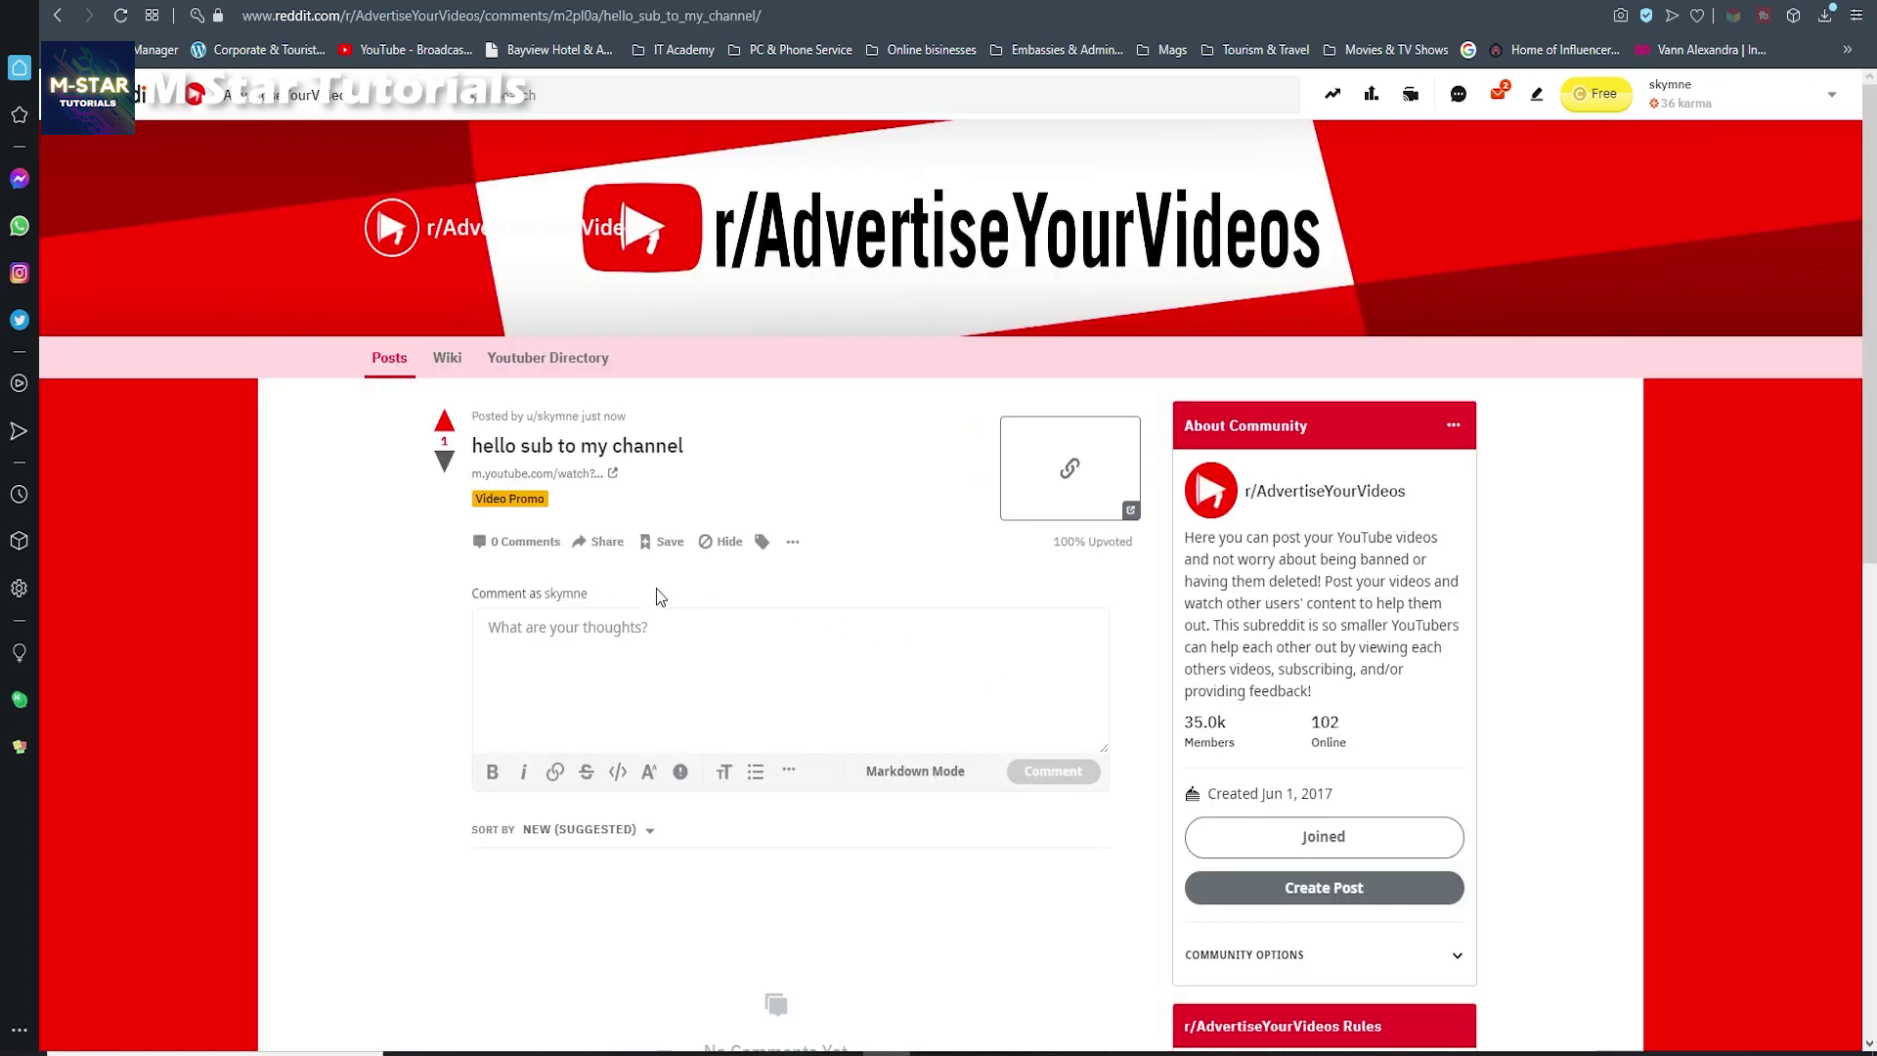
Open the post's YouTube video, skip the ad, pause, and copy its youtu.be share link
click(544, 474)
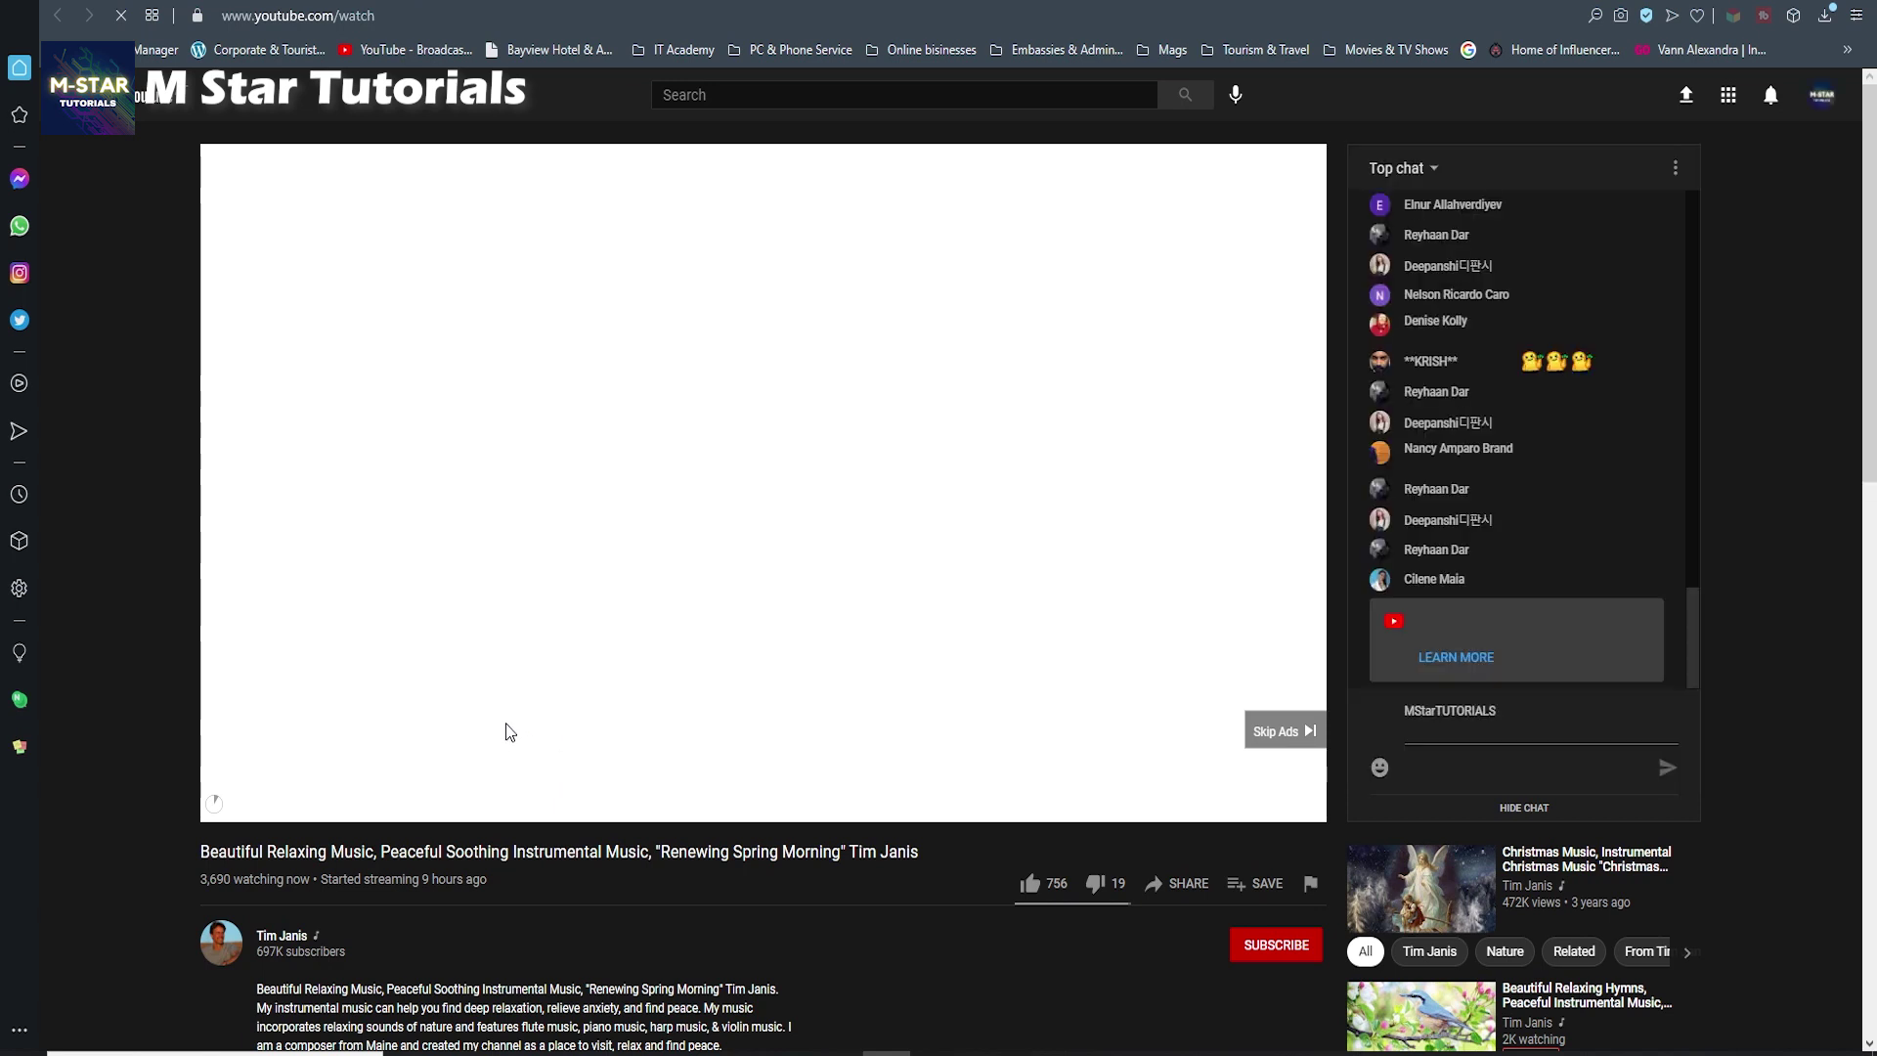
click(1301, 735)
click(870, 571)
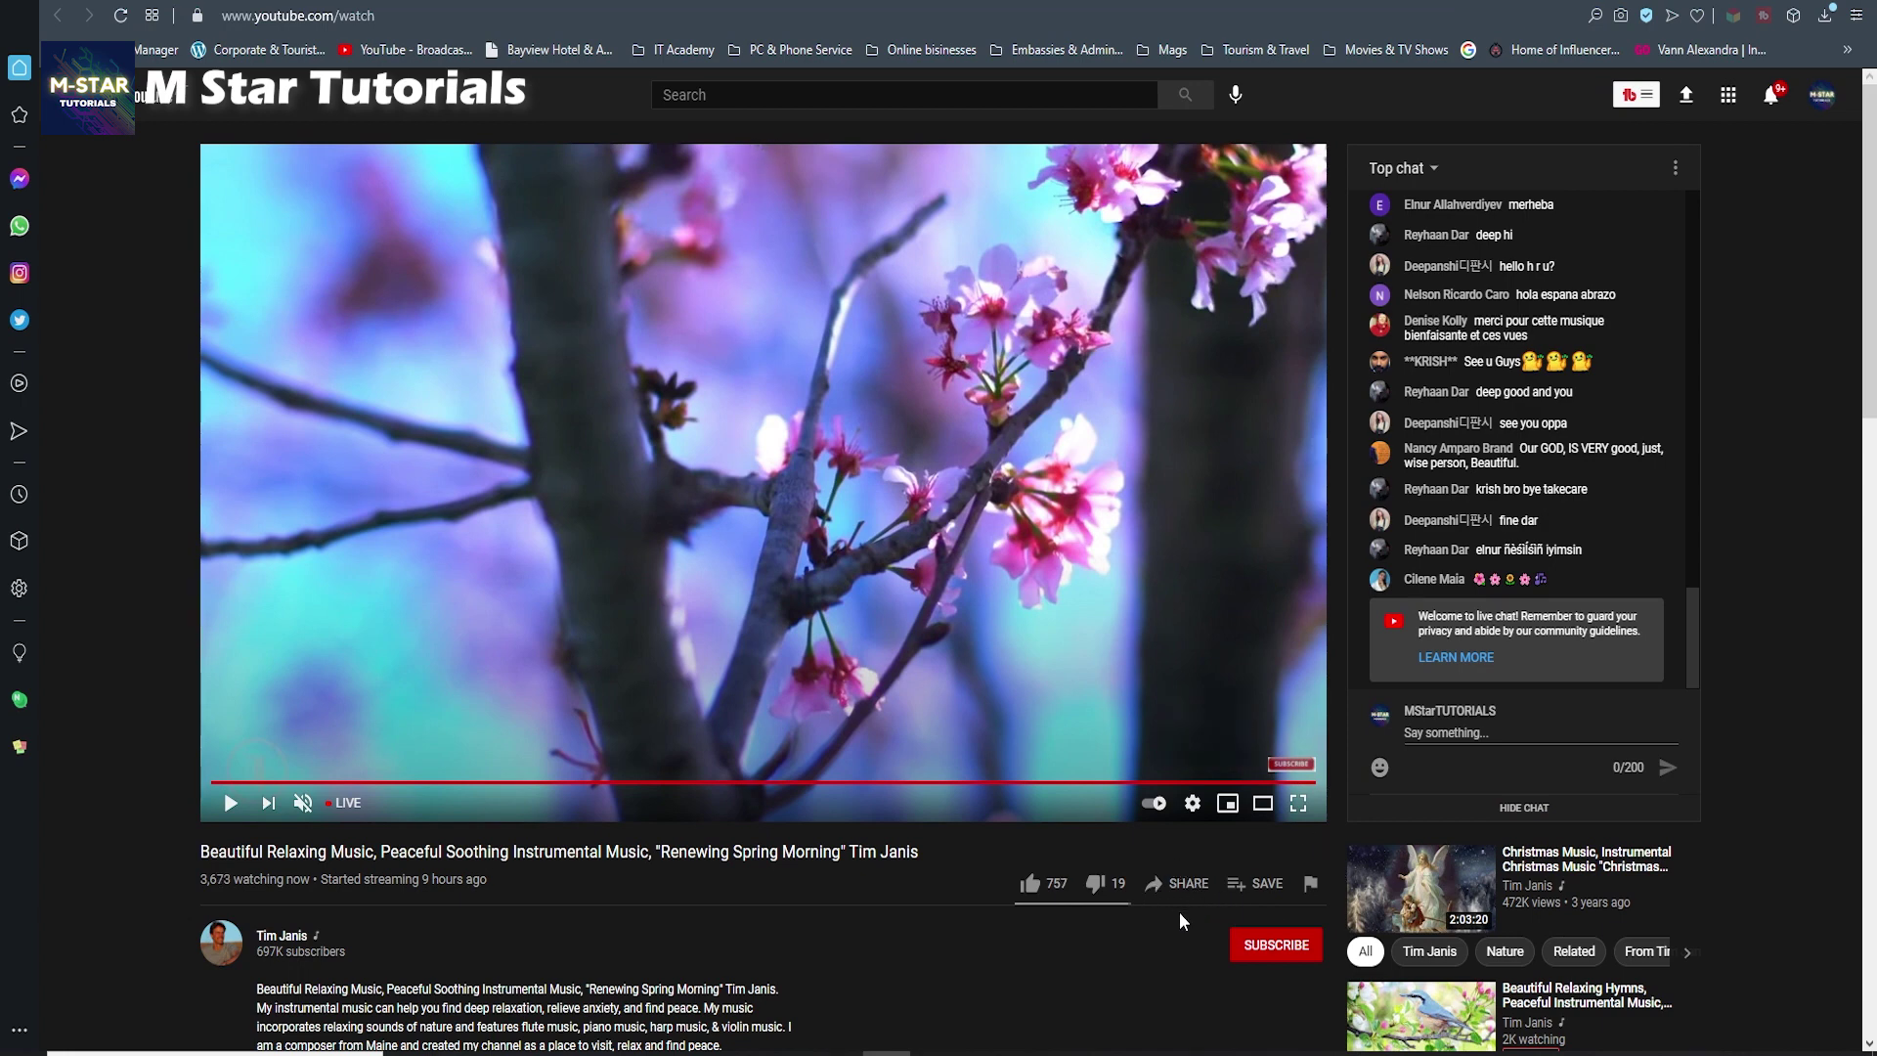
click(1174, 882)
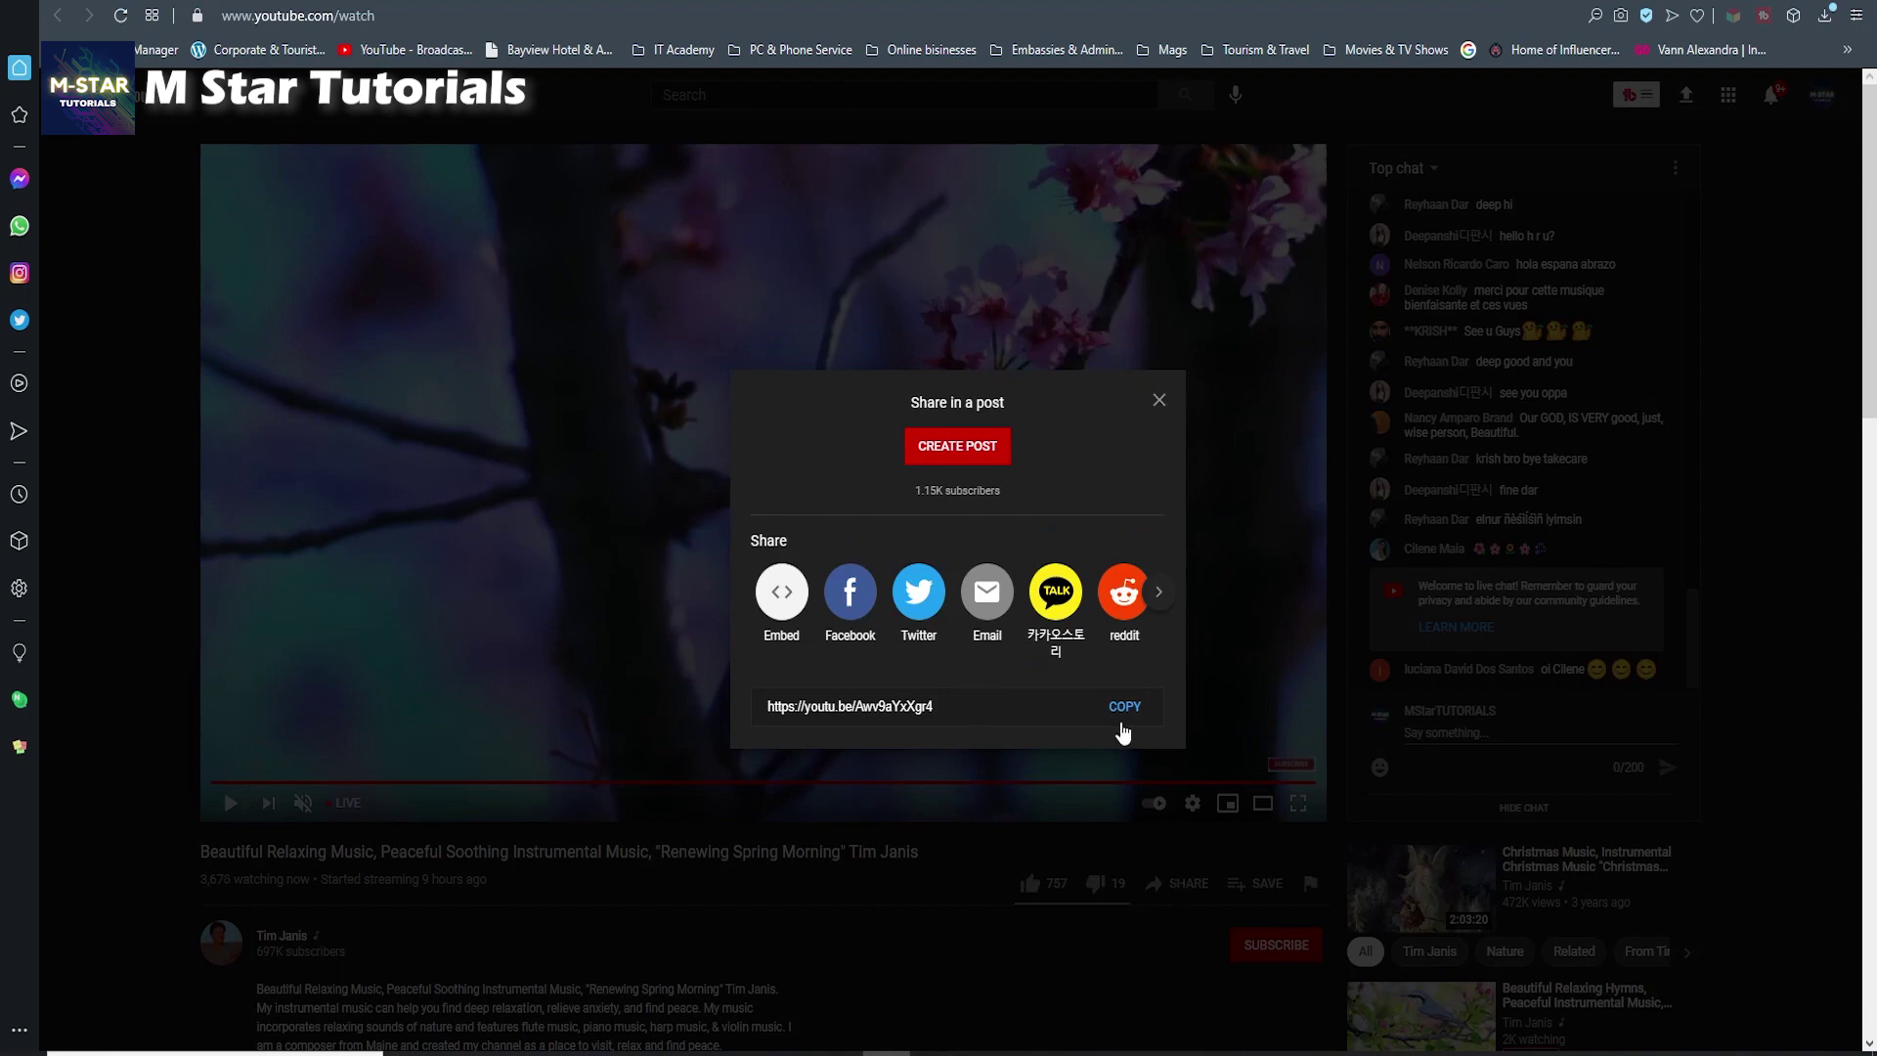
click(1124, 707)
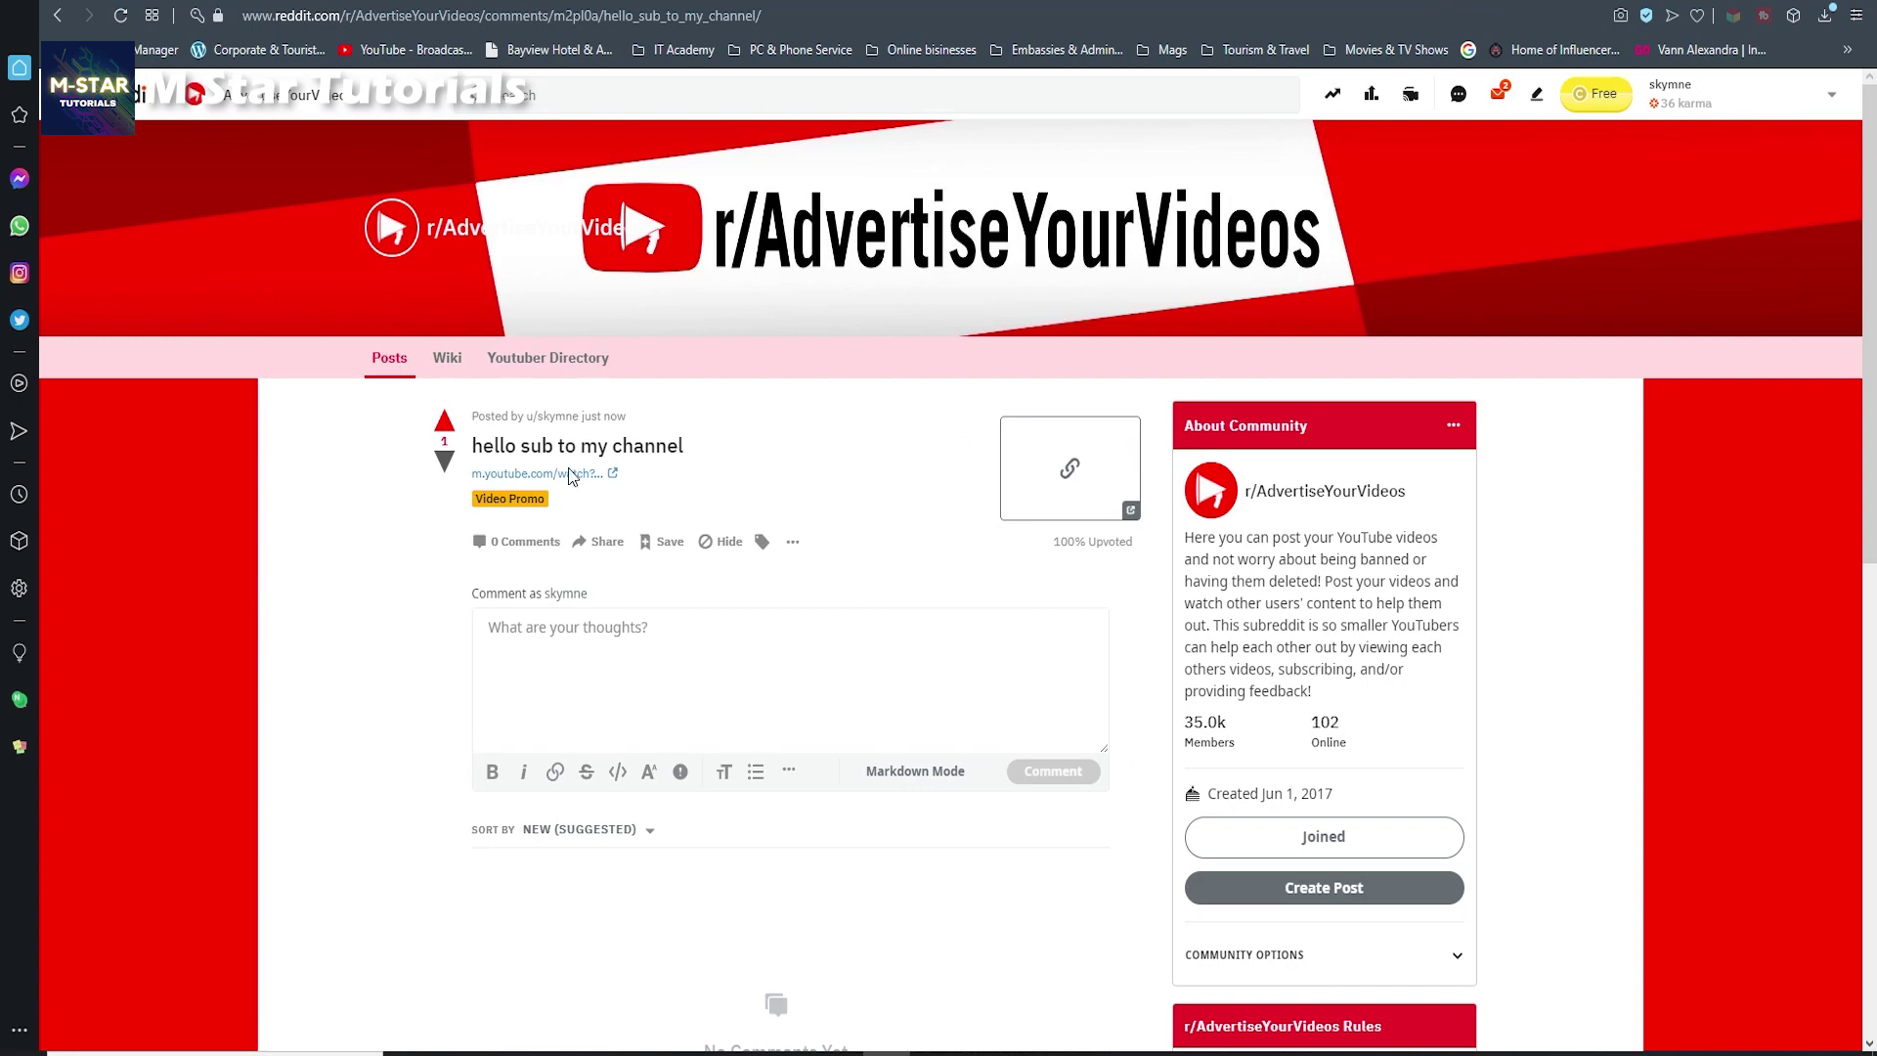
Start a new link post with the youtu.be URL and the title 'sub to my channel'
click(389, 358)
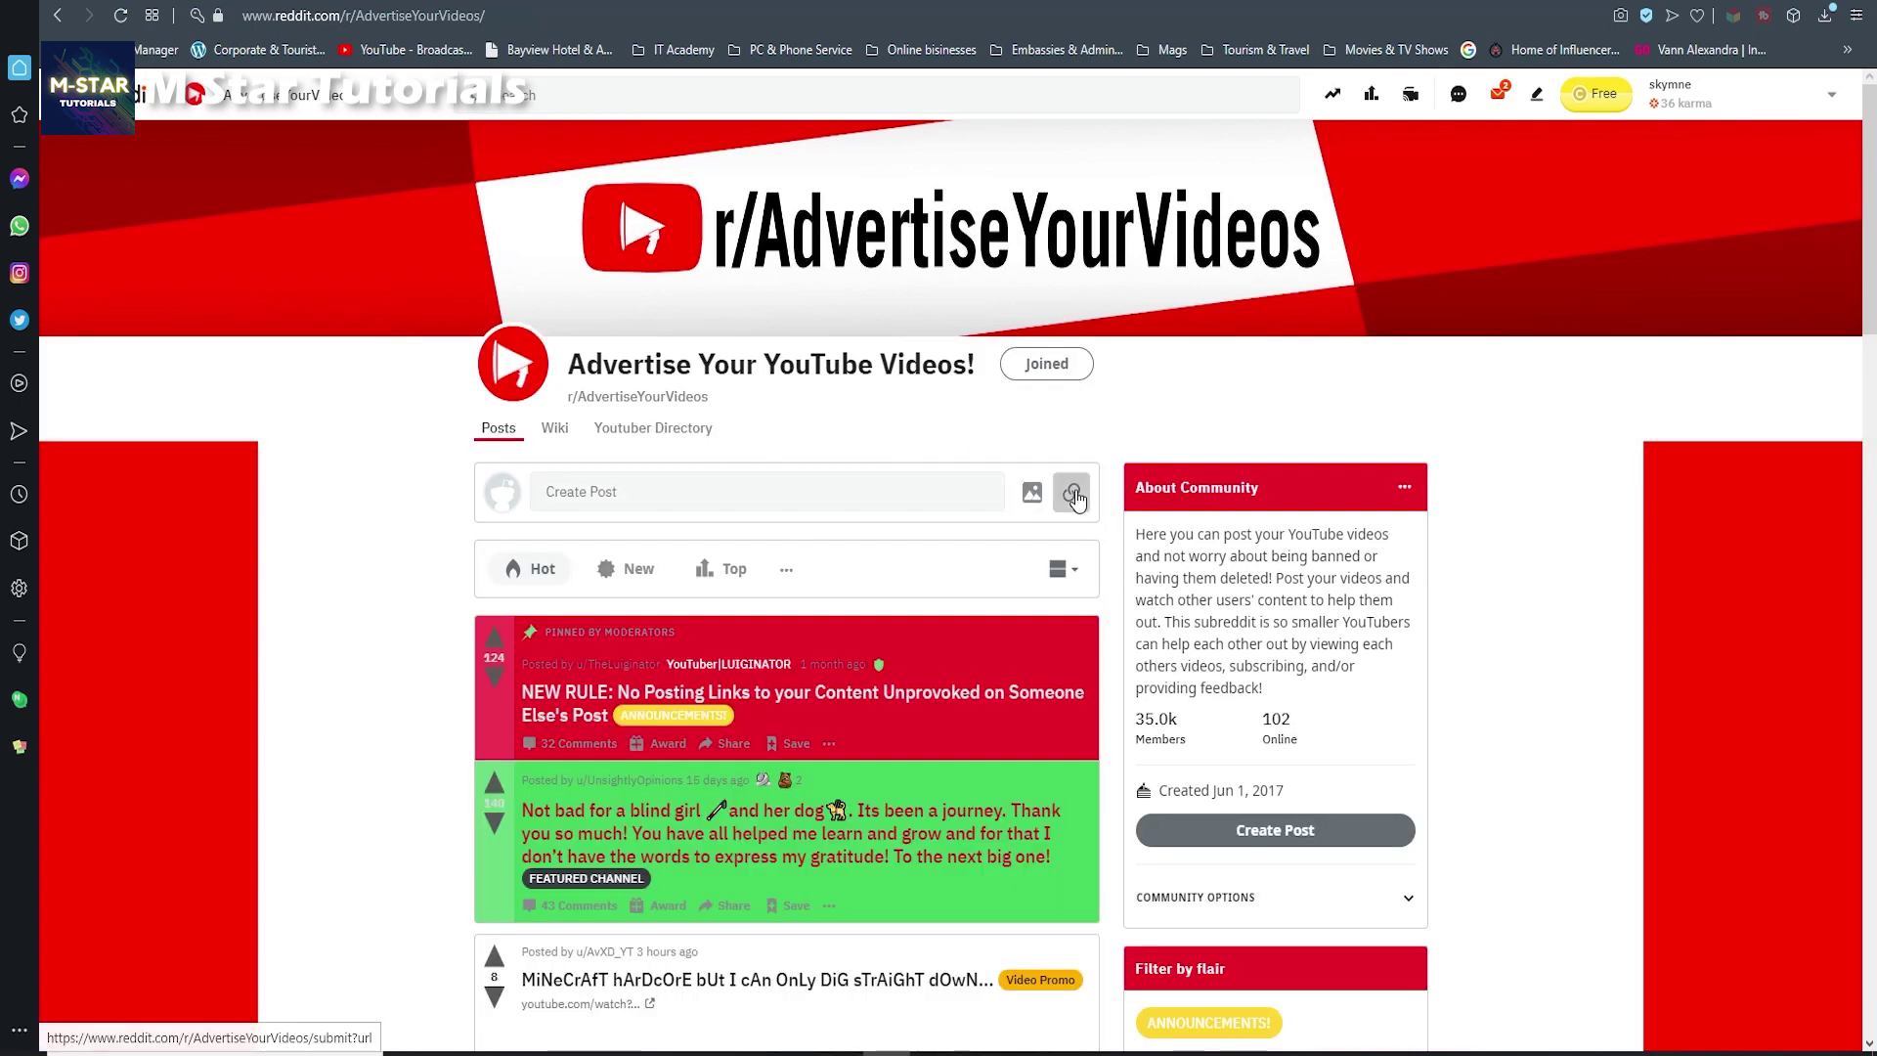
click(1075, 496)
click(528, 552)
key(ctrl+v)
click(548, 471)
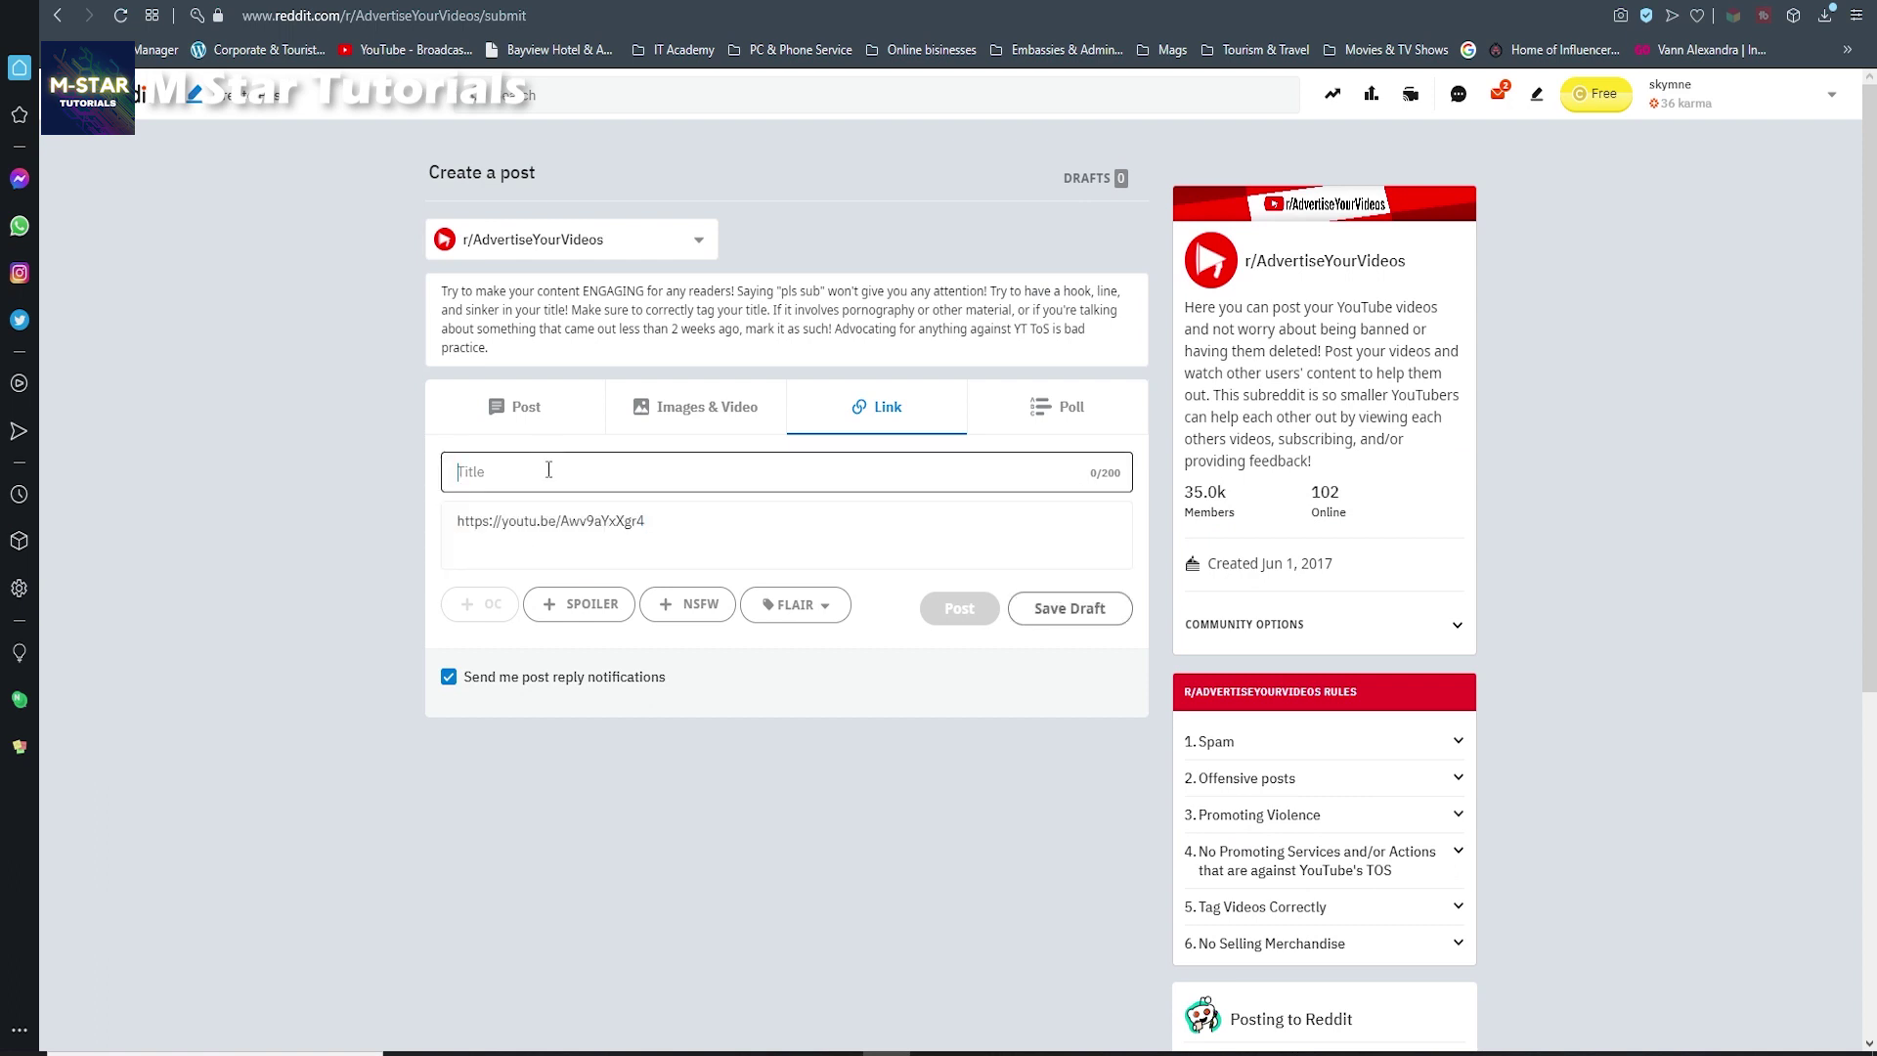
text(sub to my channel)
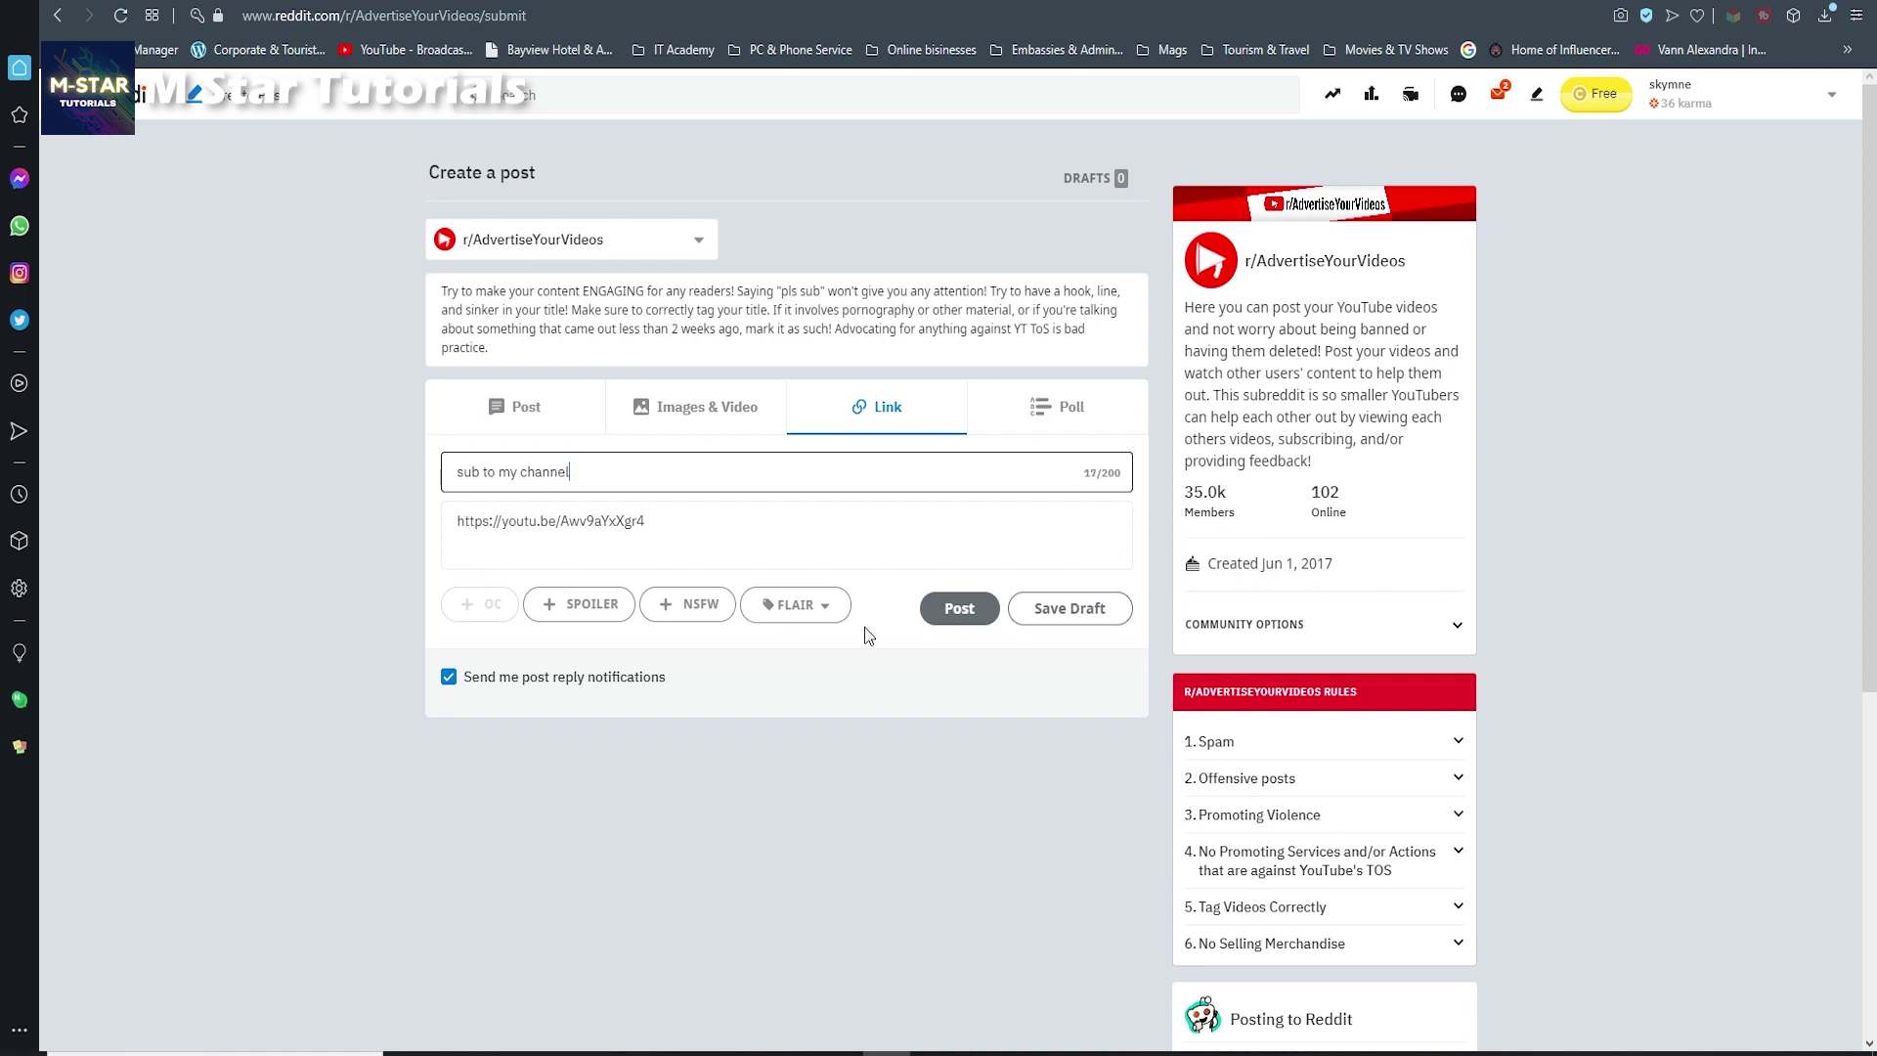
Apply the Video Promo flair and publish the post
click(795, 604)
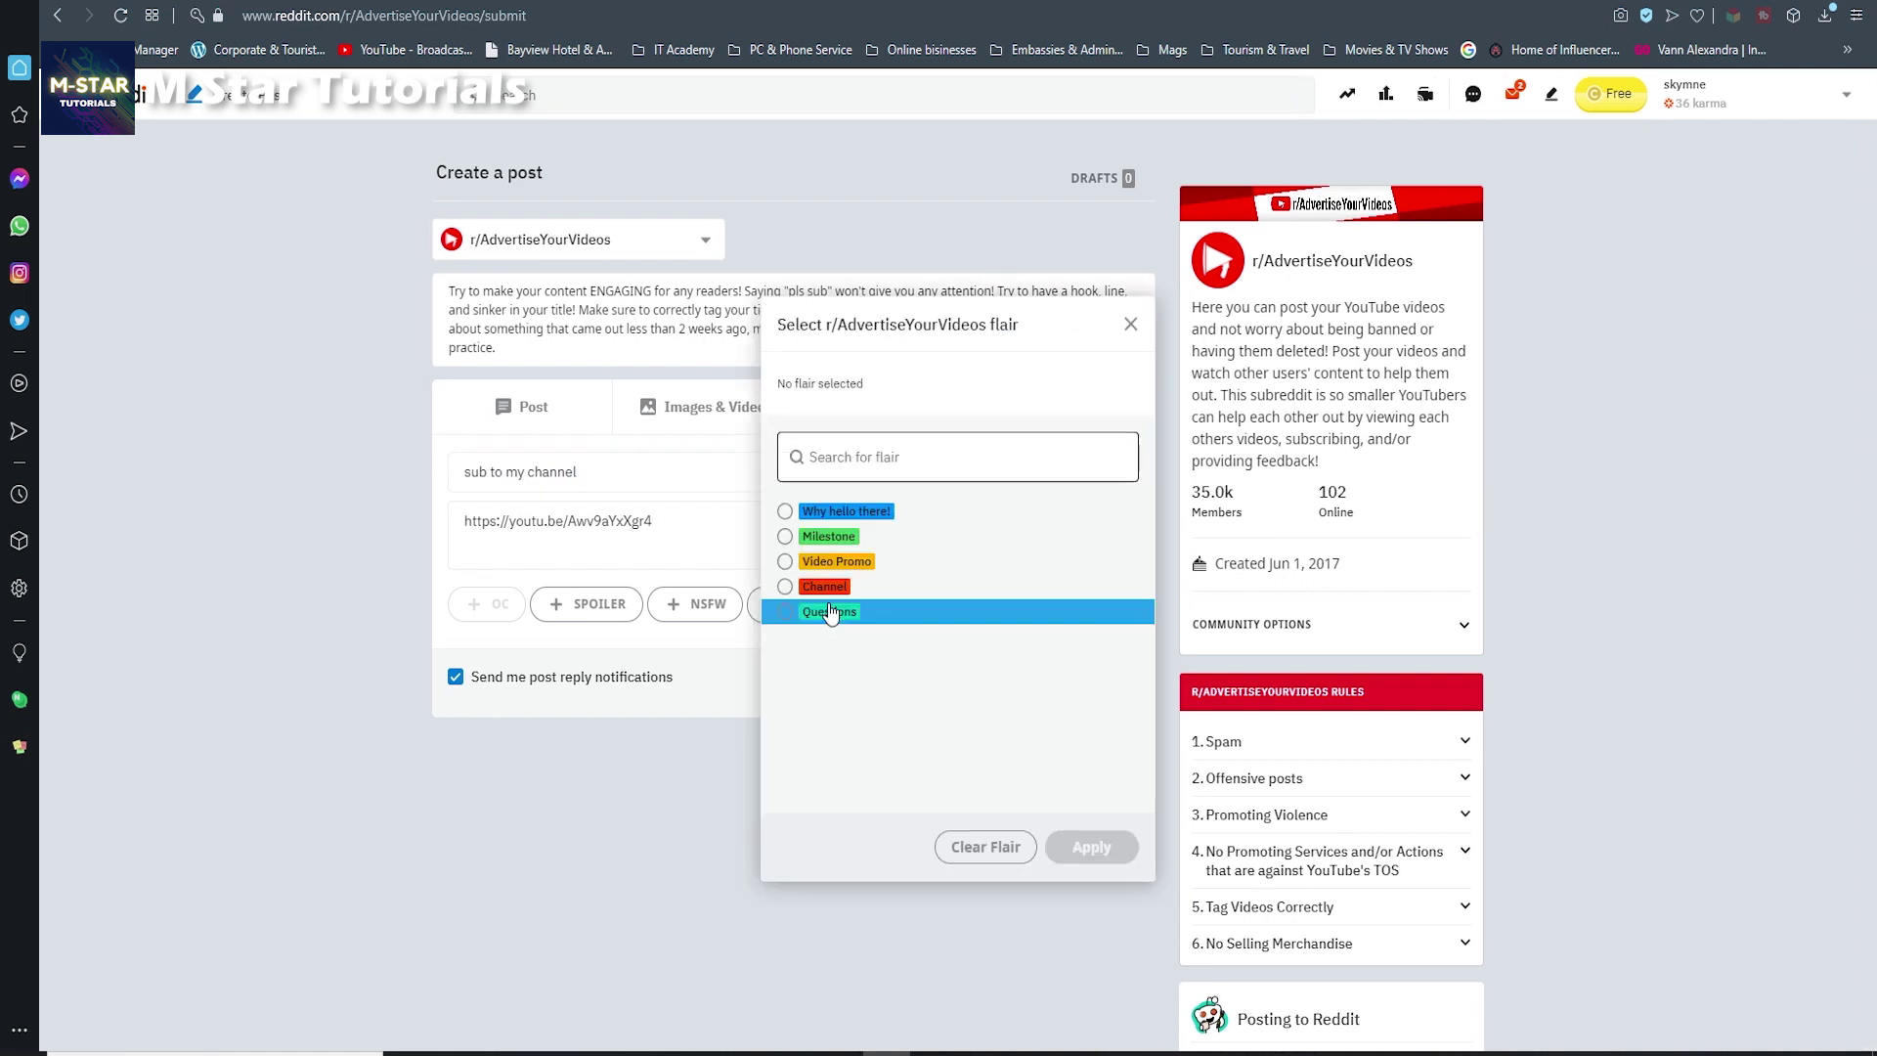
click(837, 561)
click(1113, 837)
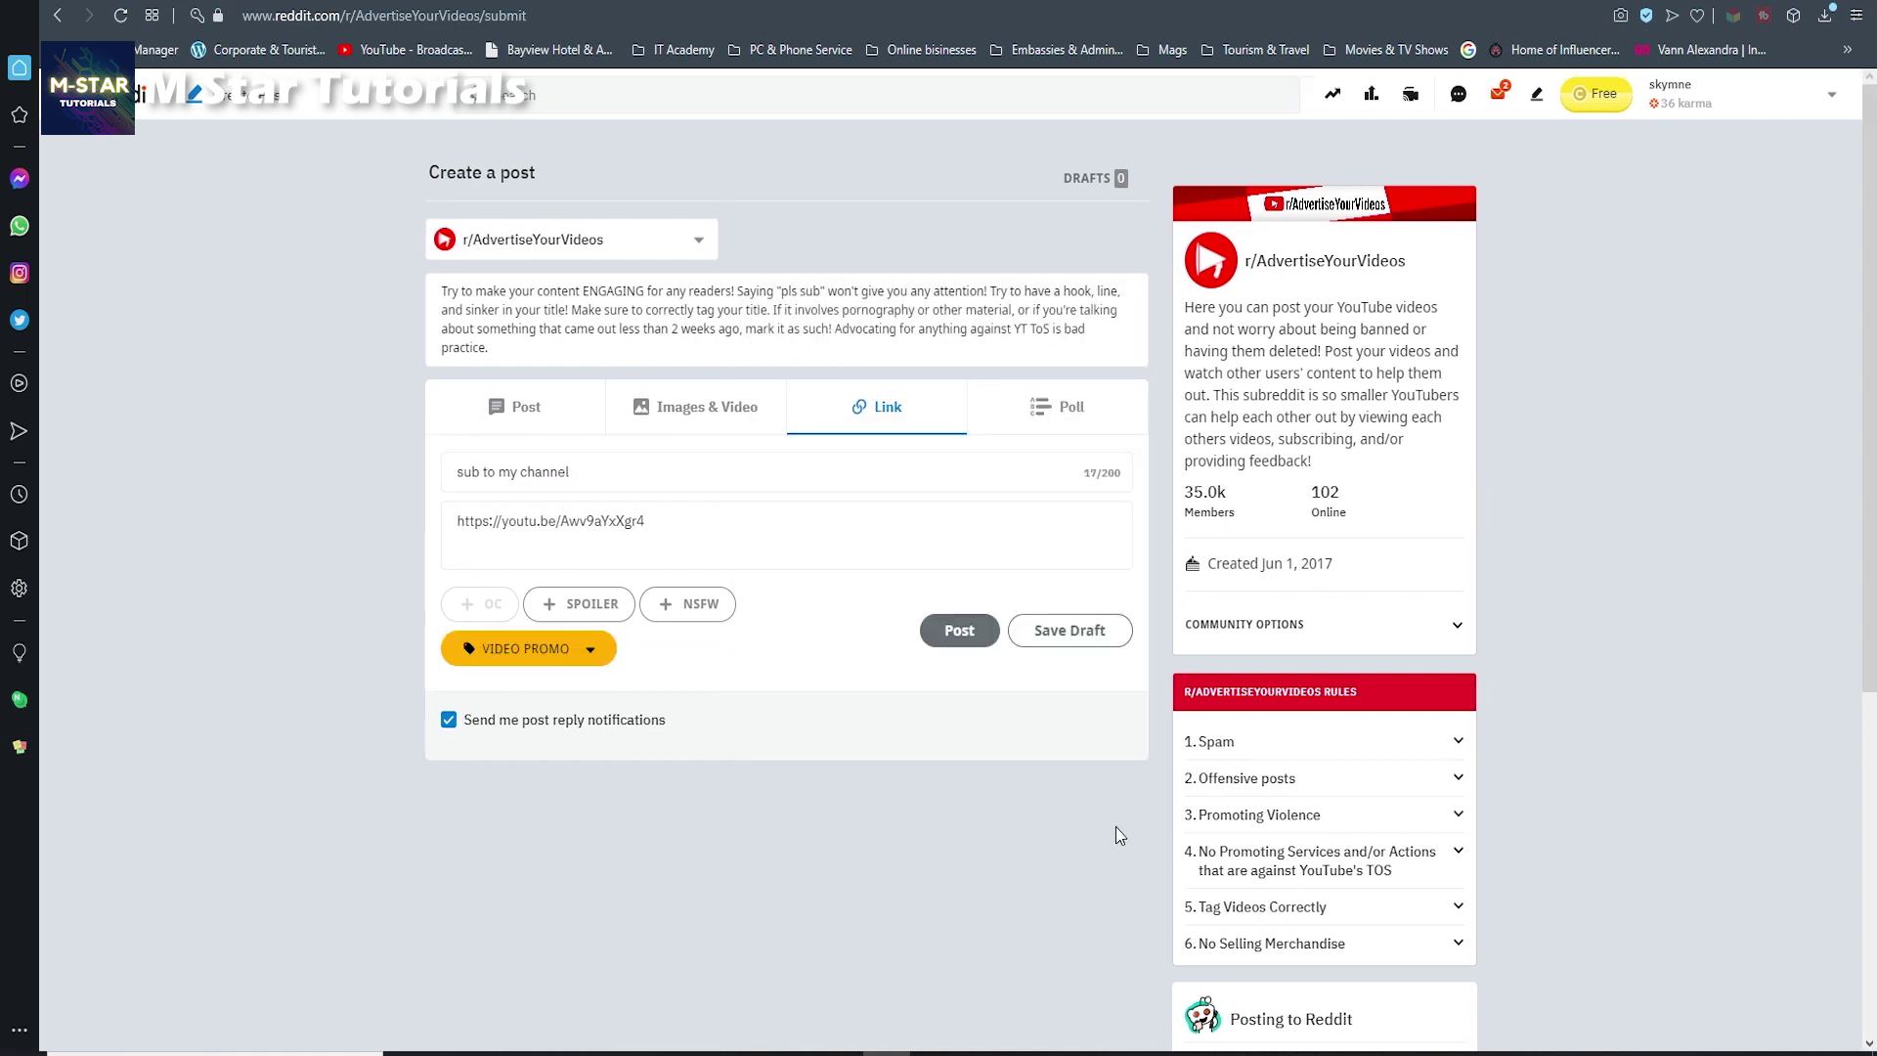
click(982, 644)
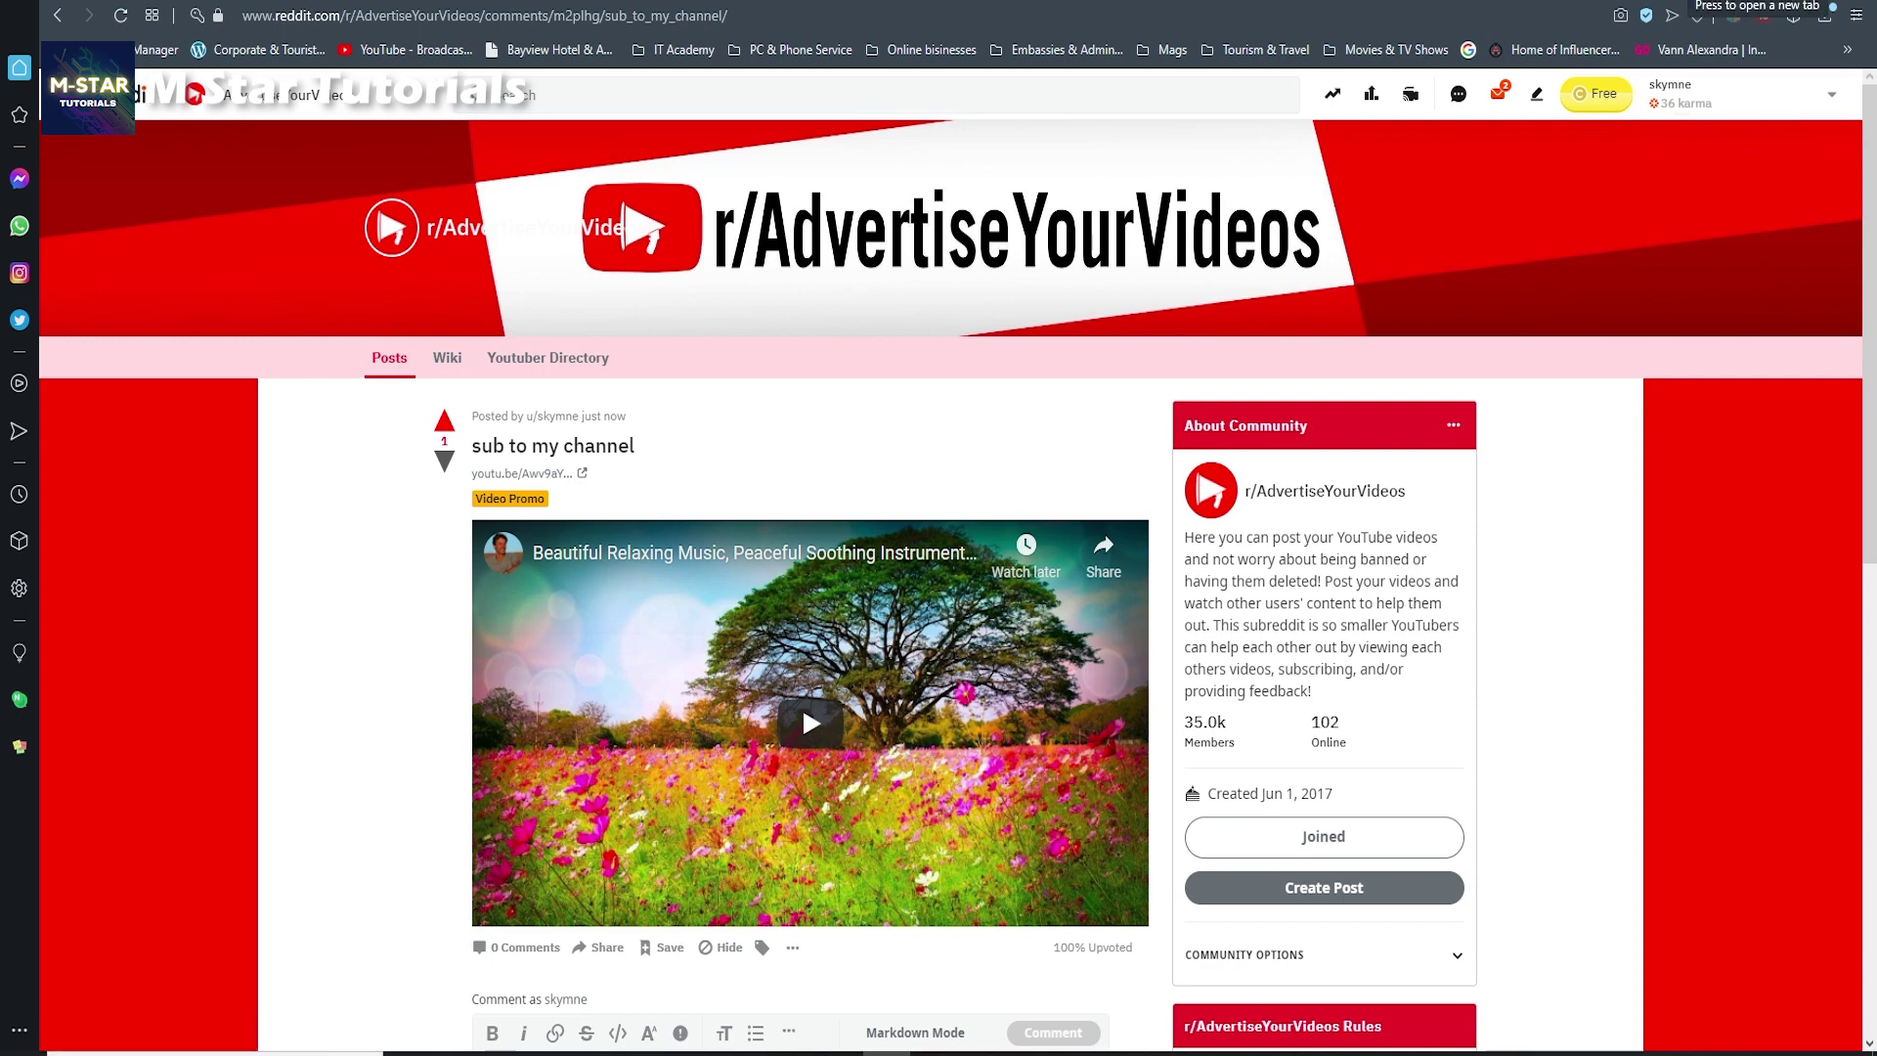
Go to bit.ly in a new browser tab
key(ctrl+t)
text(bit.ly)
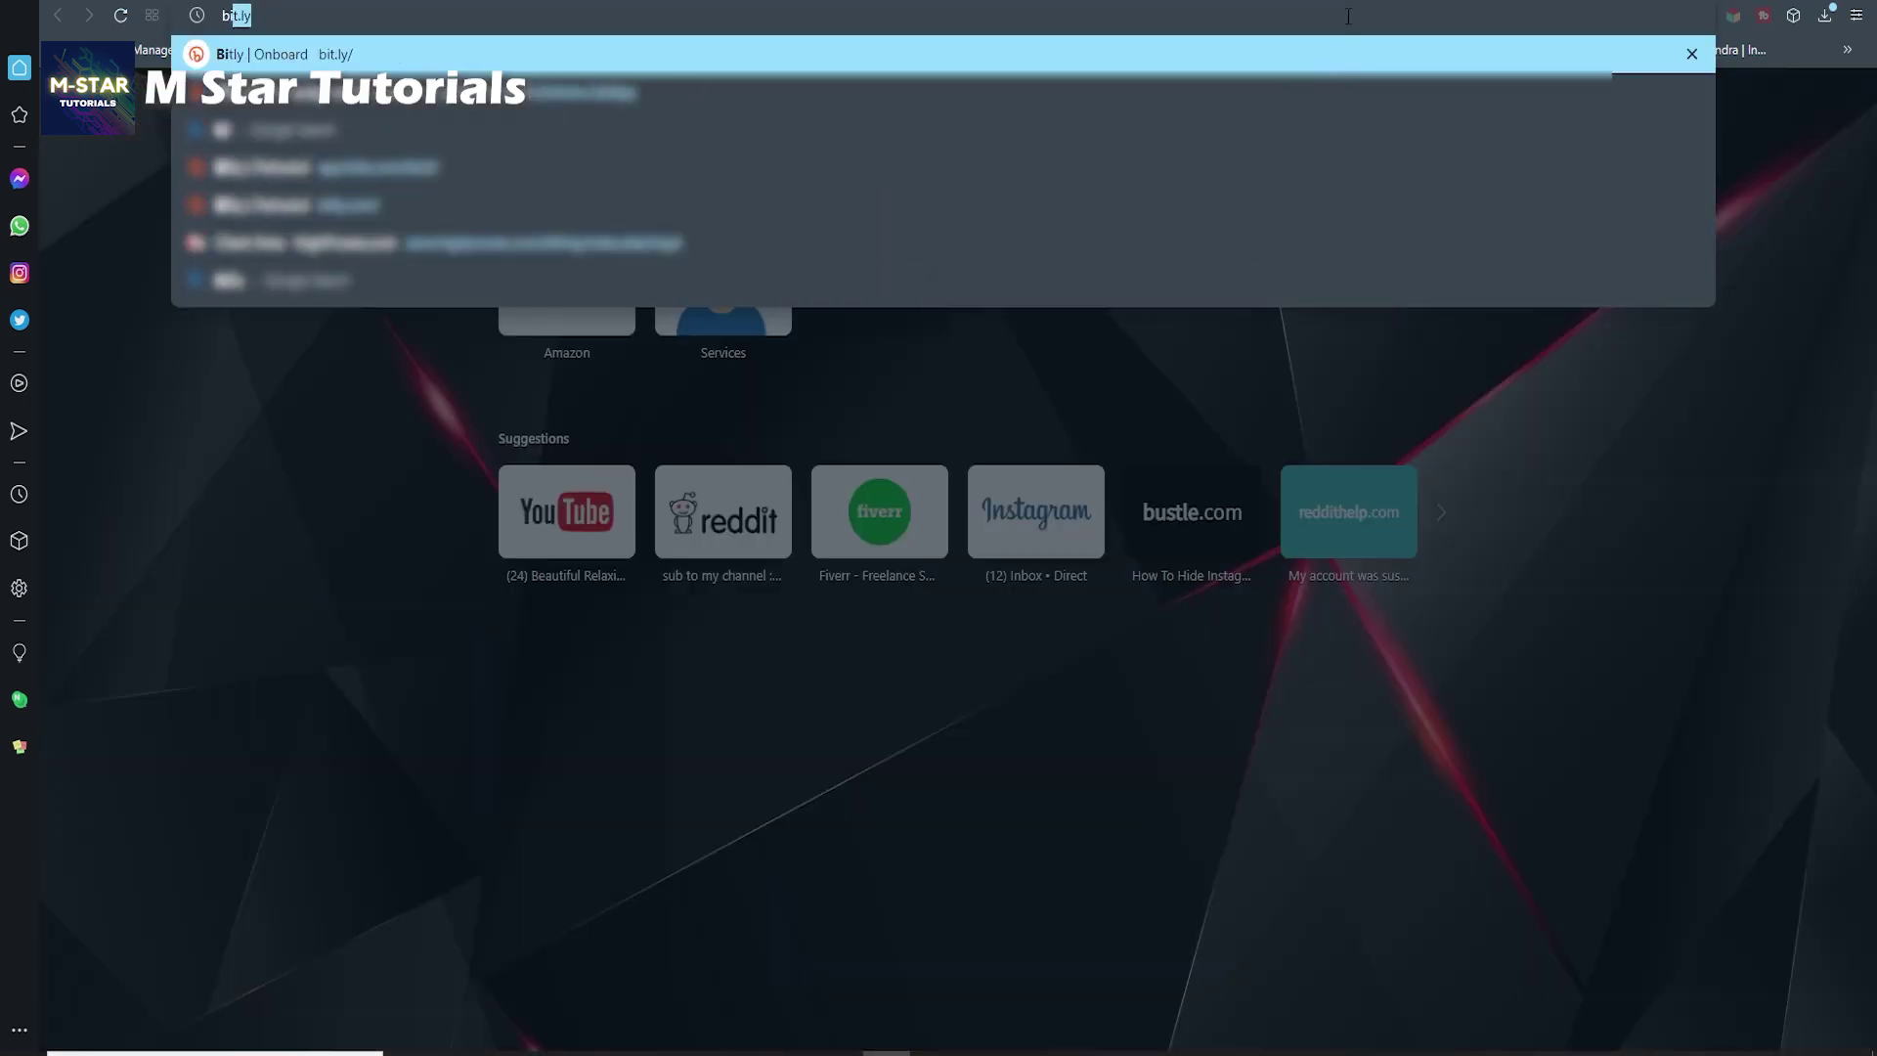
key(Return)
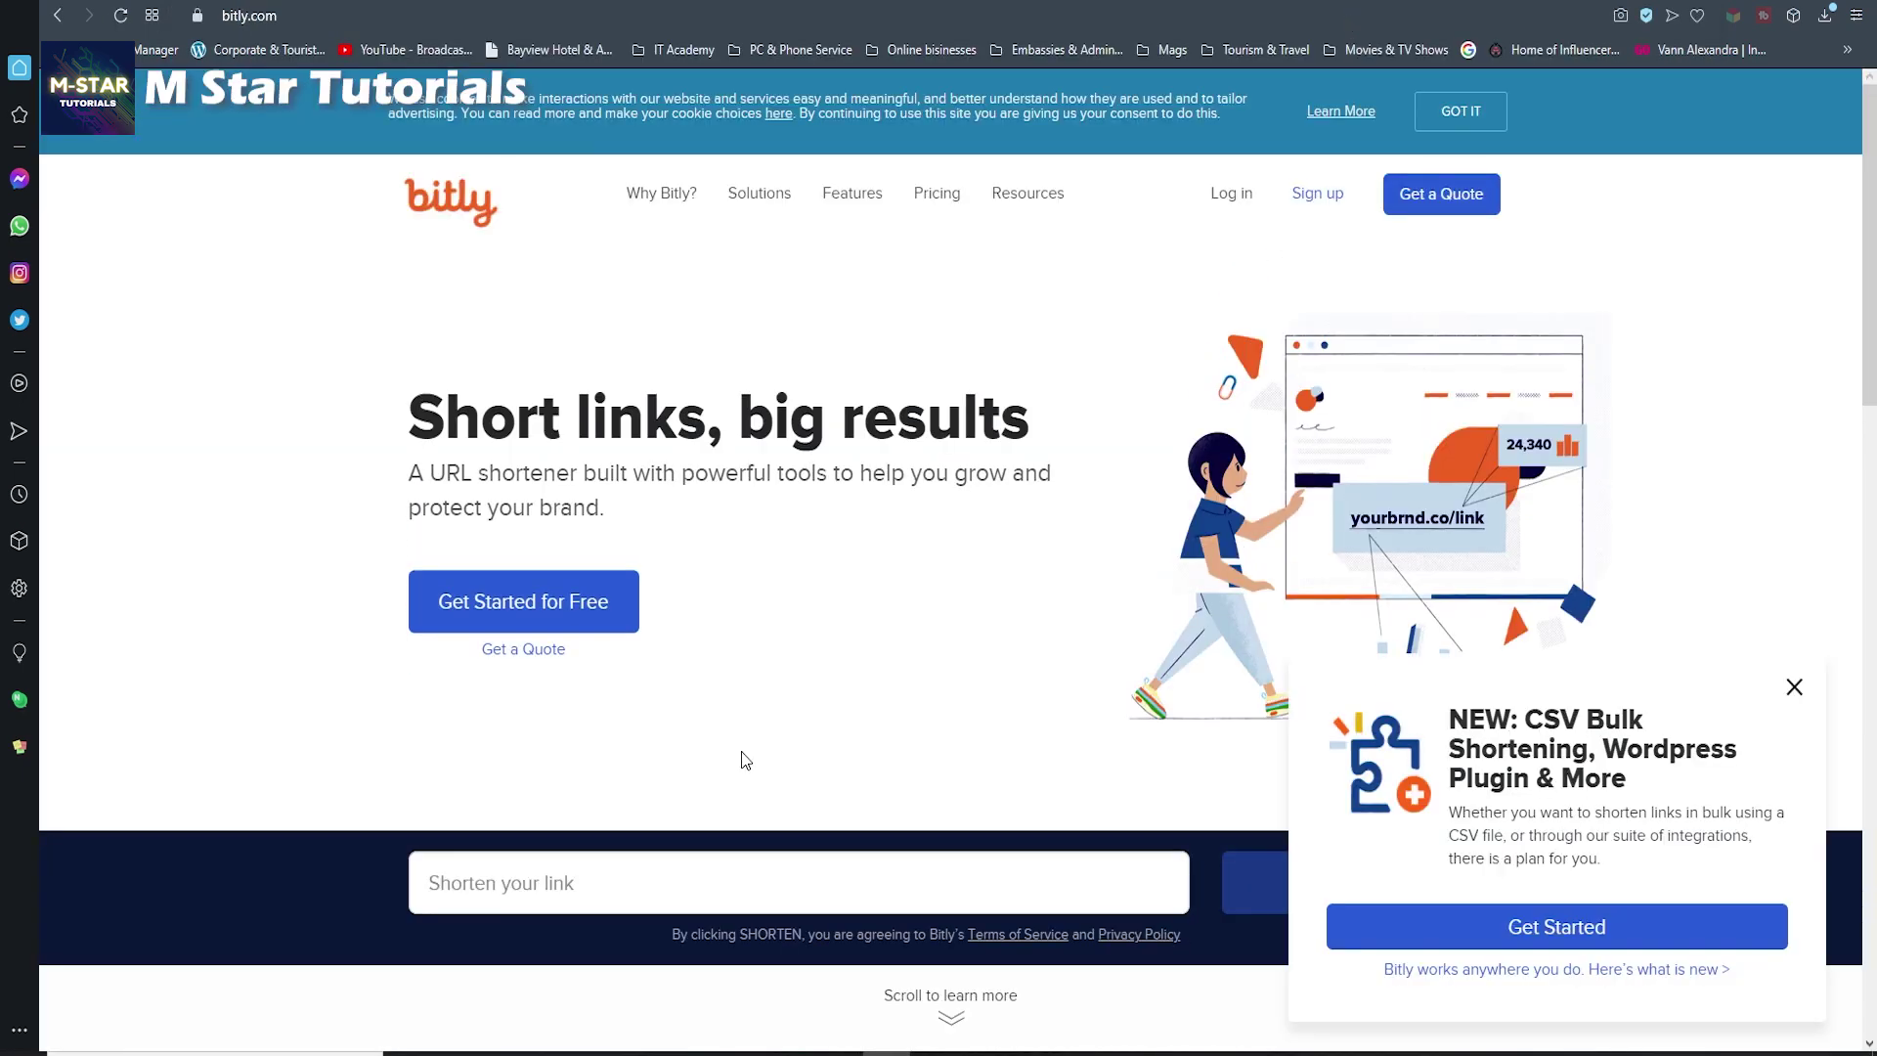
click(686, 881)
text(https://youtu.be/Awv9aYxXgr4)
click(1254, 898)
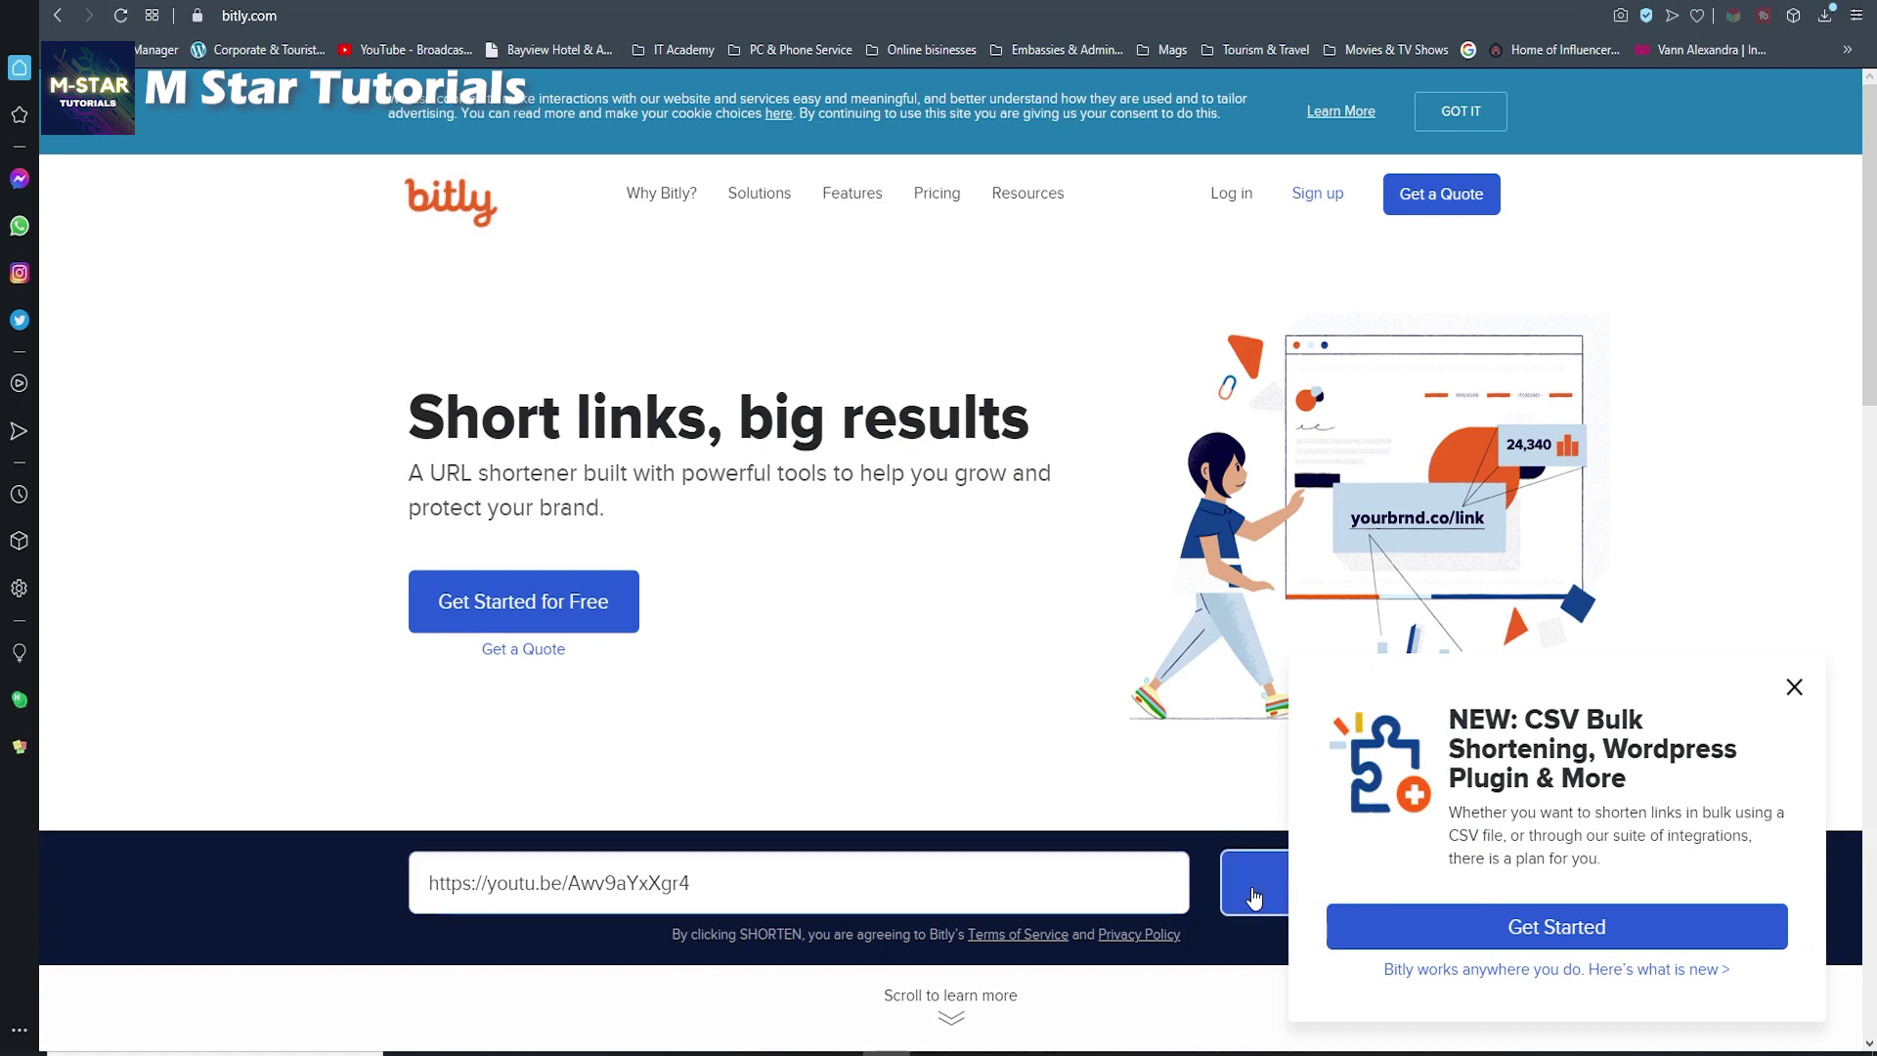
click(1794, 686)
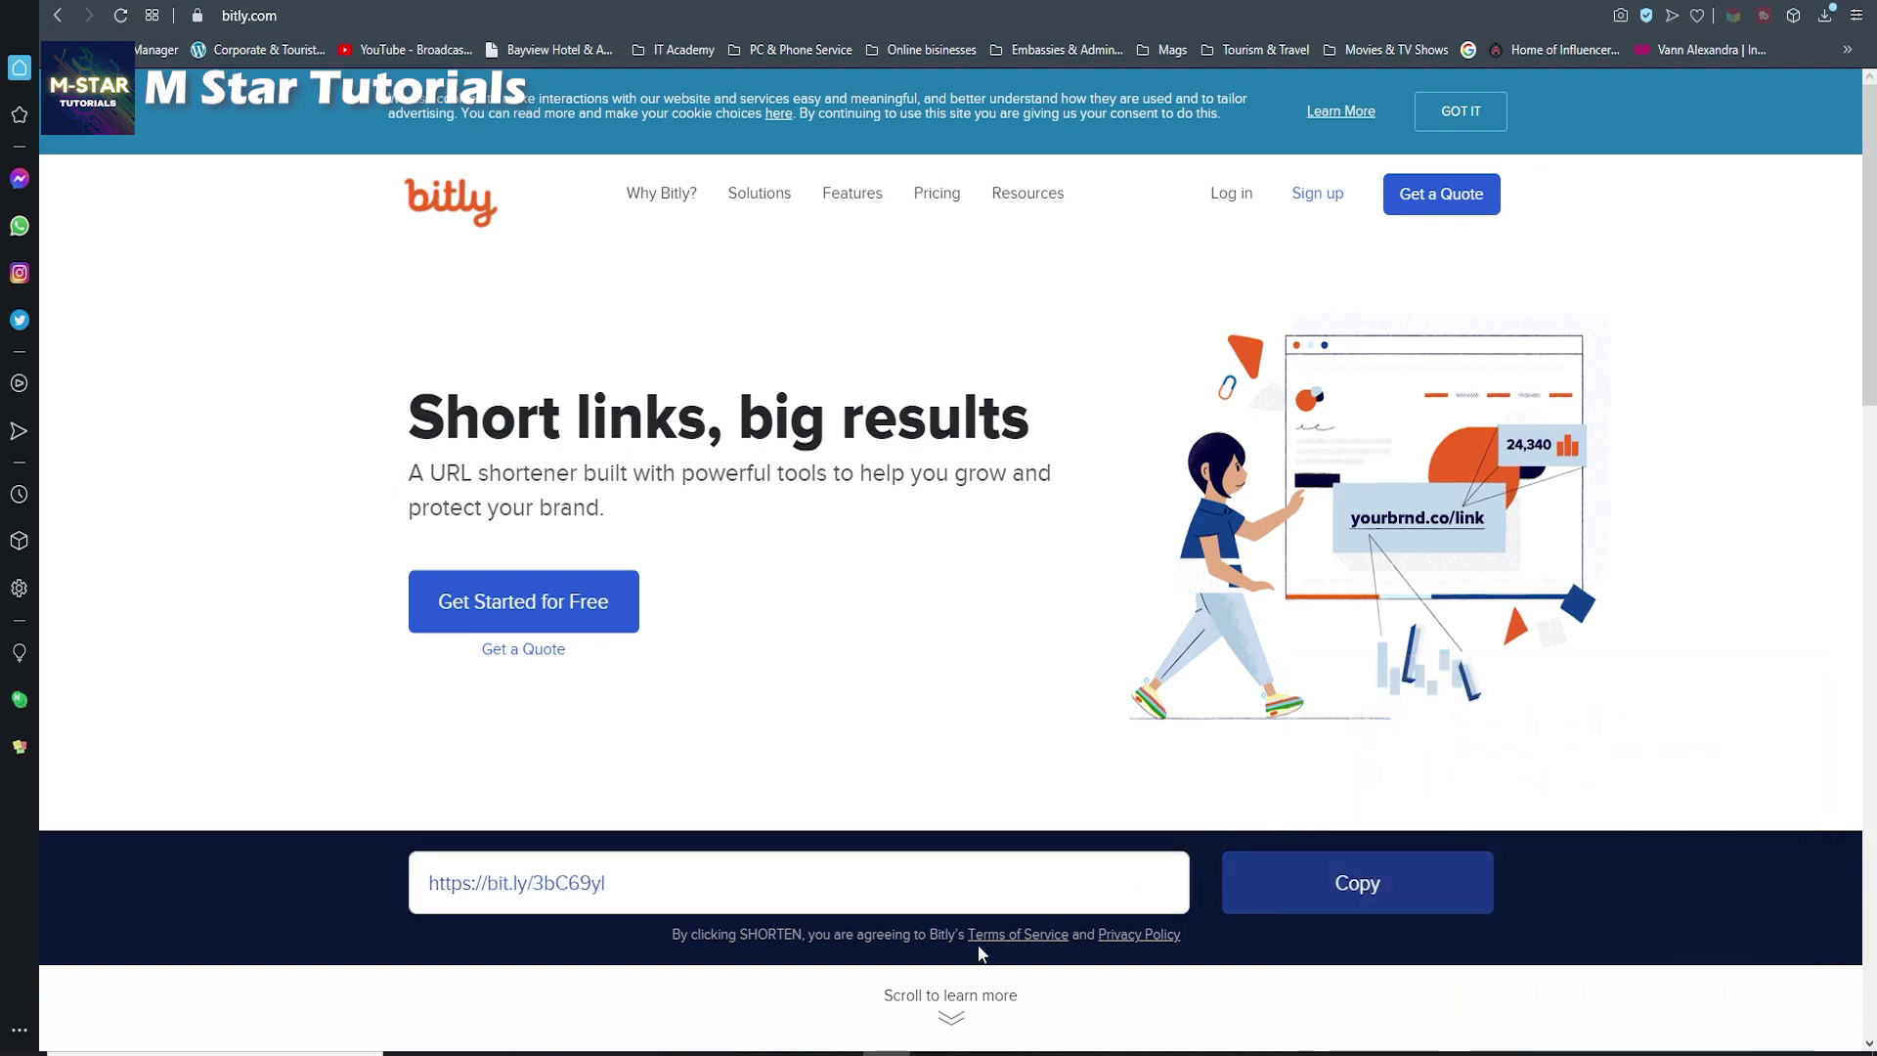
click(1367, 897)
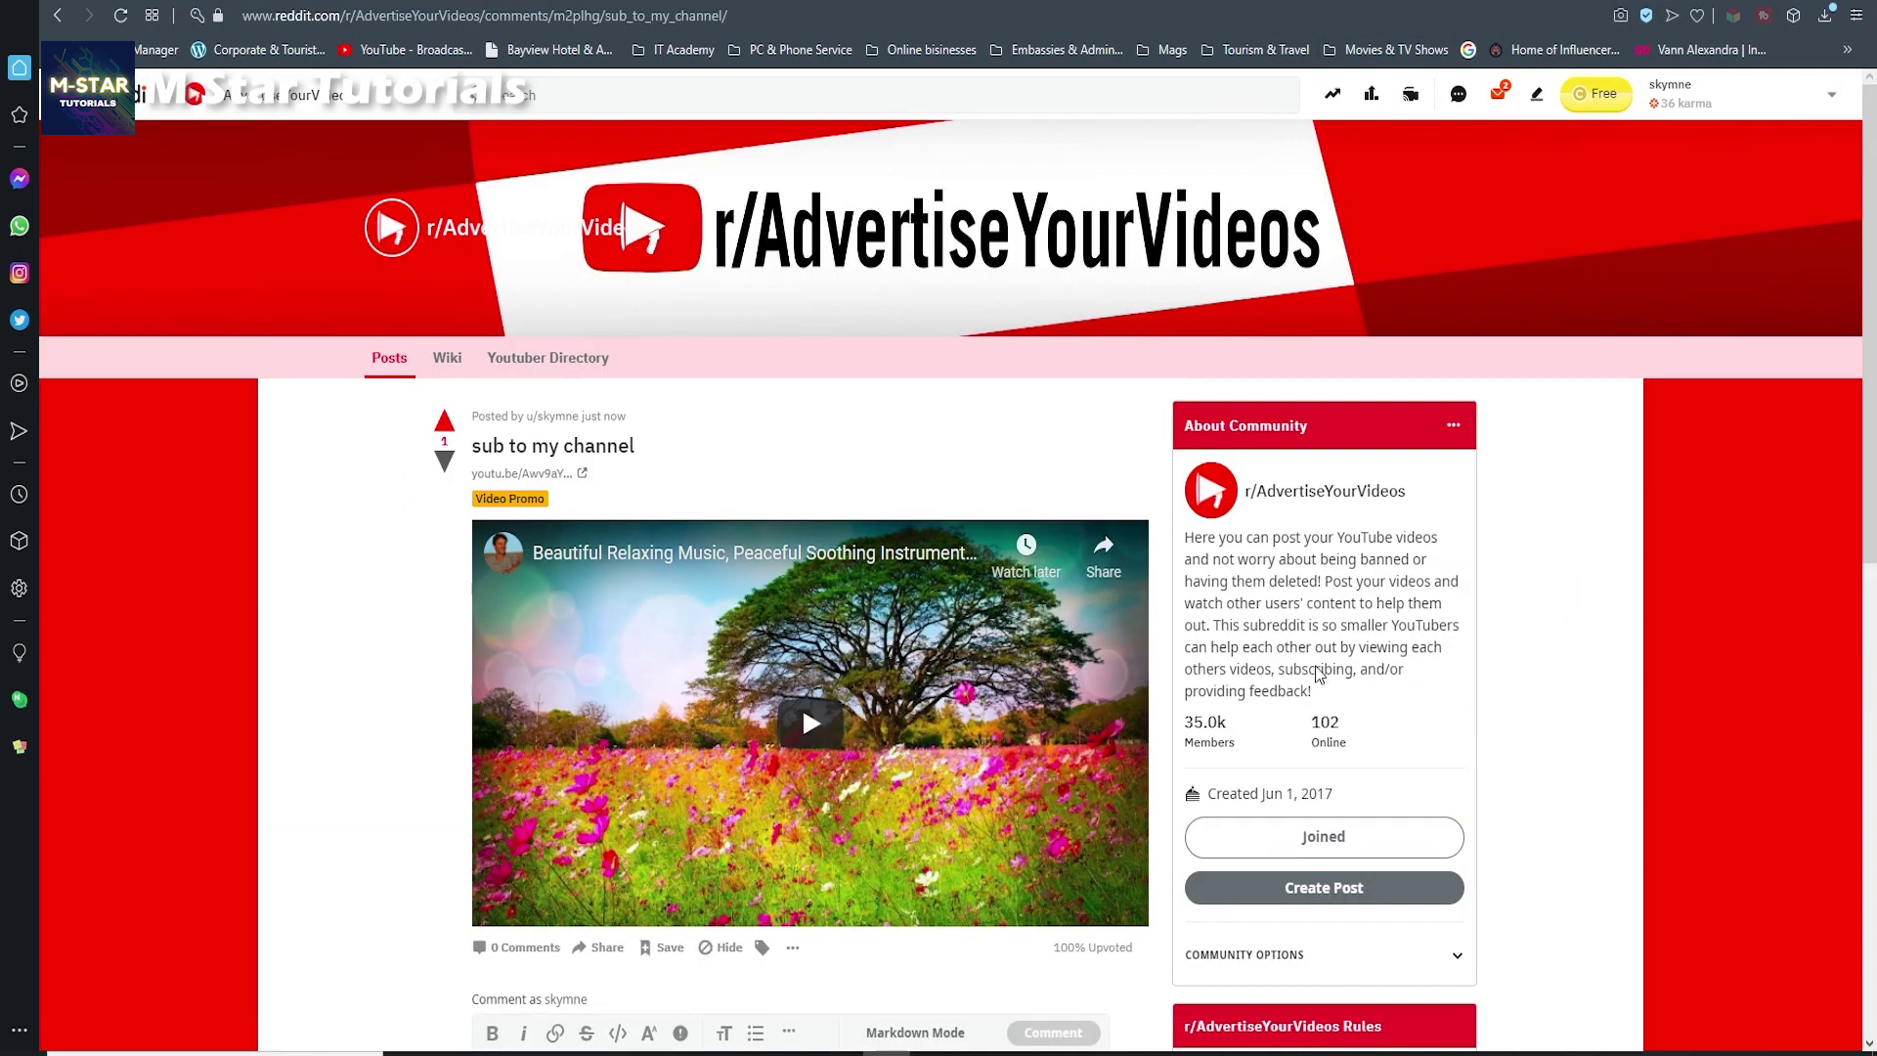
Start a link post titled 'sub to my channel' with the bit.ly URL
click(457, 231)
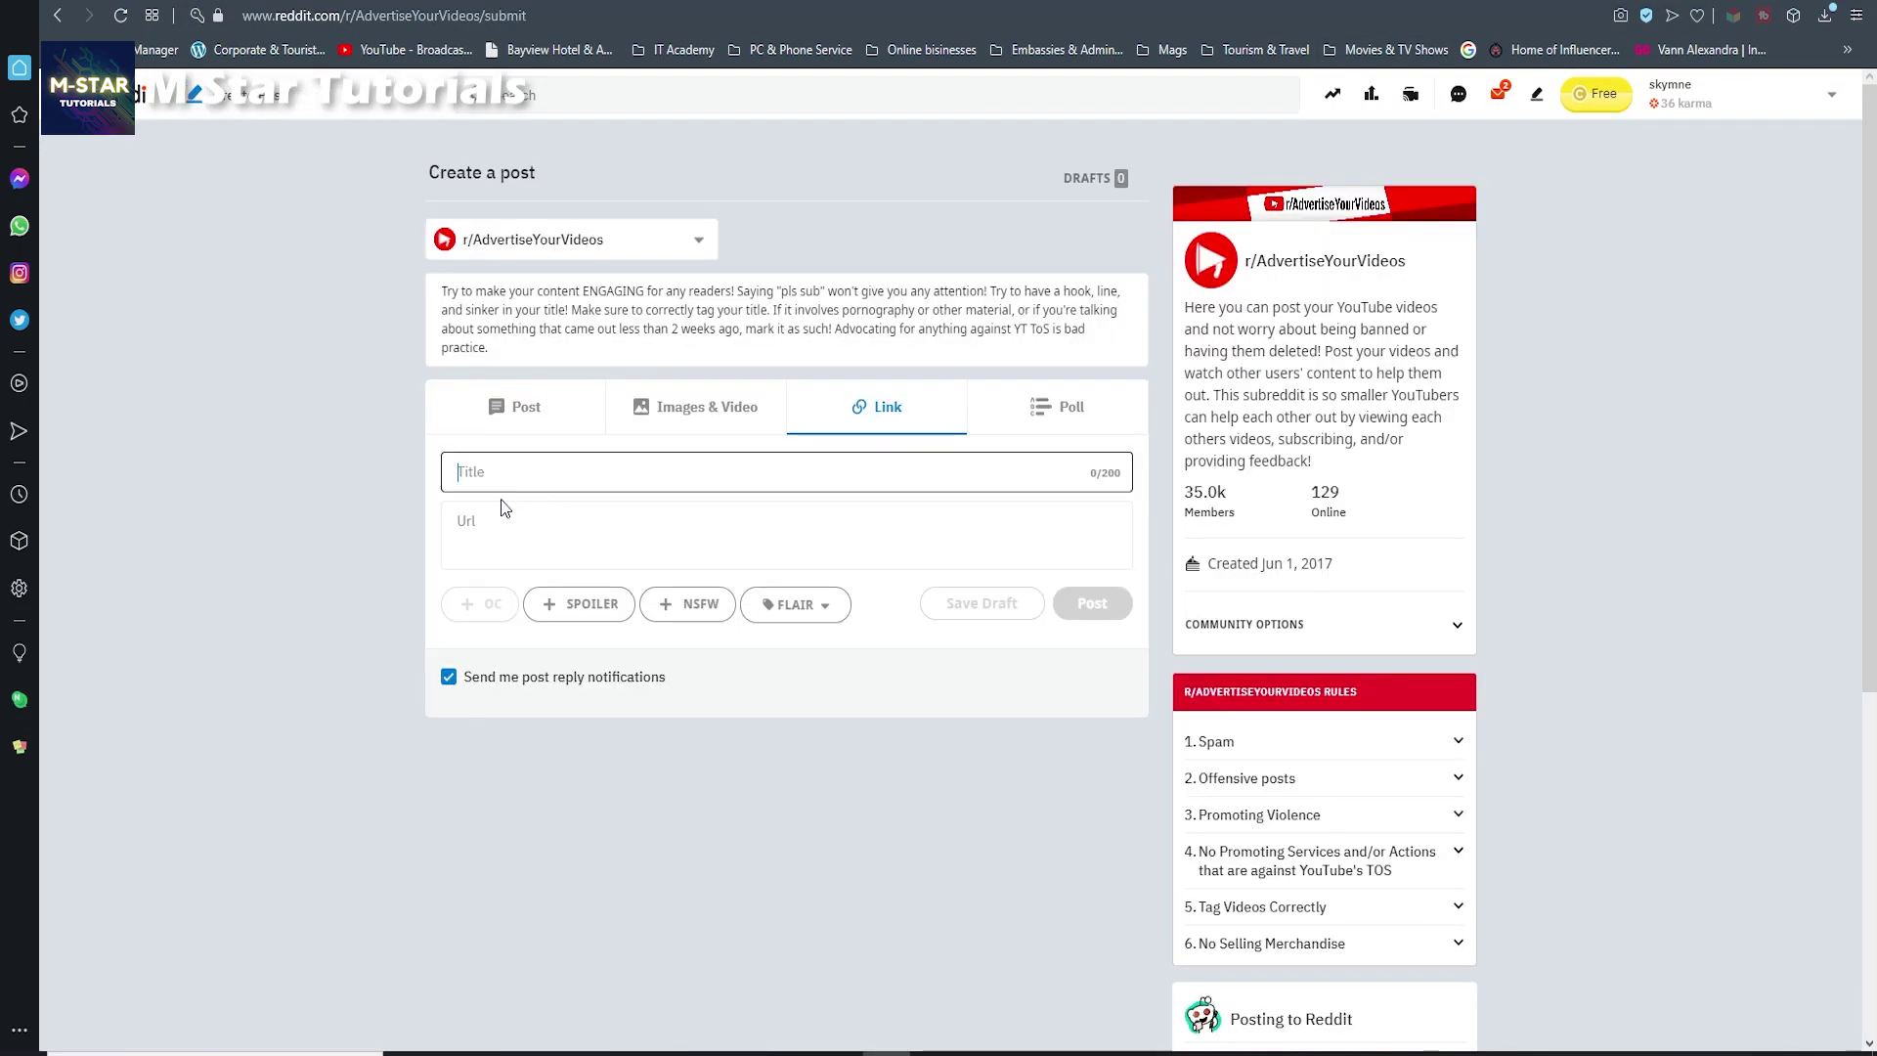
click(307, 473)
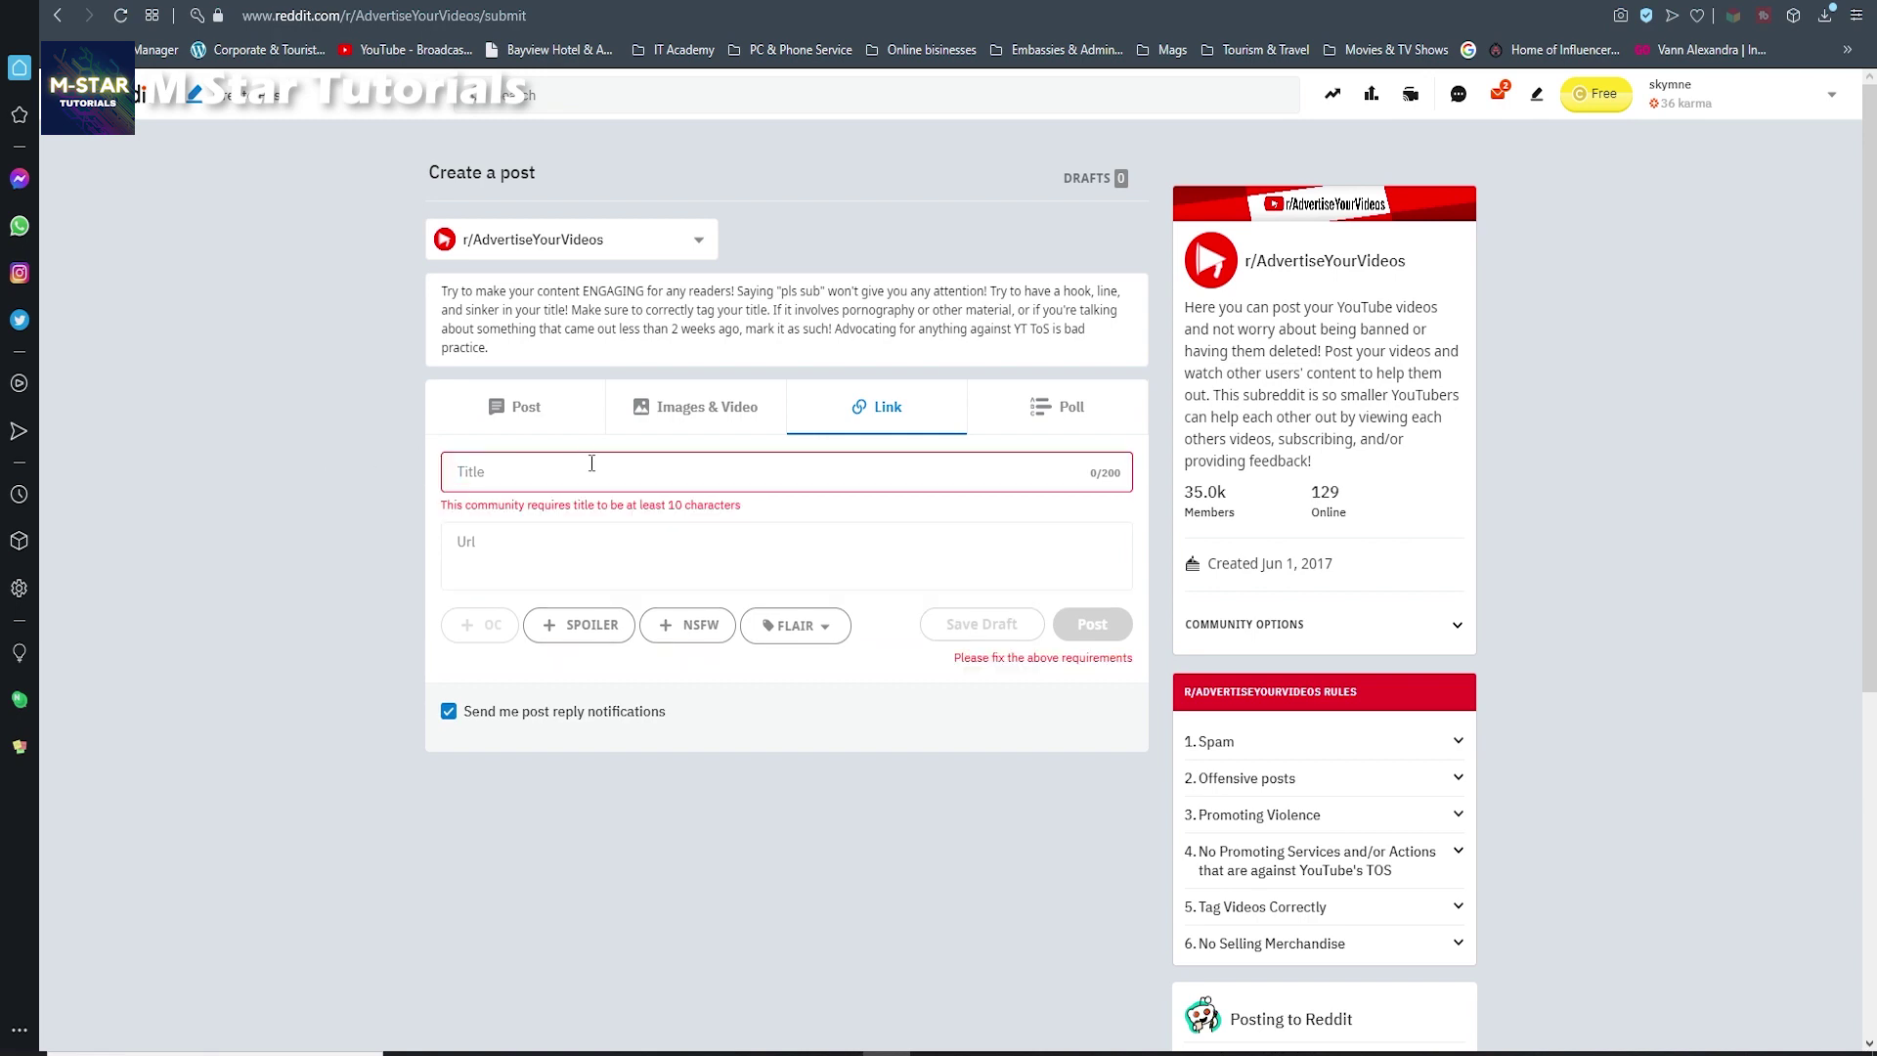
text(su)
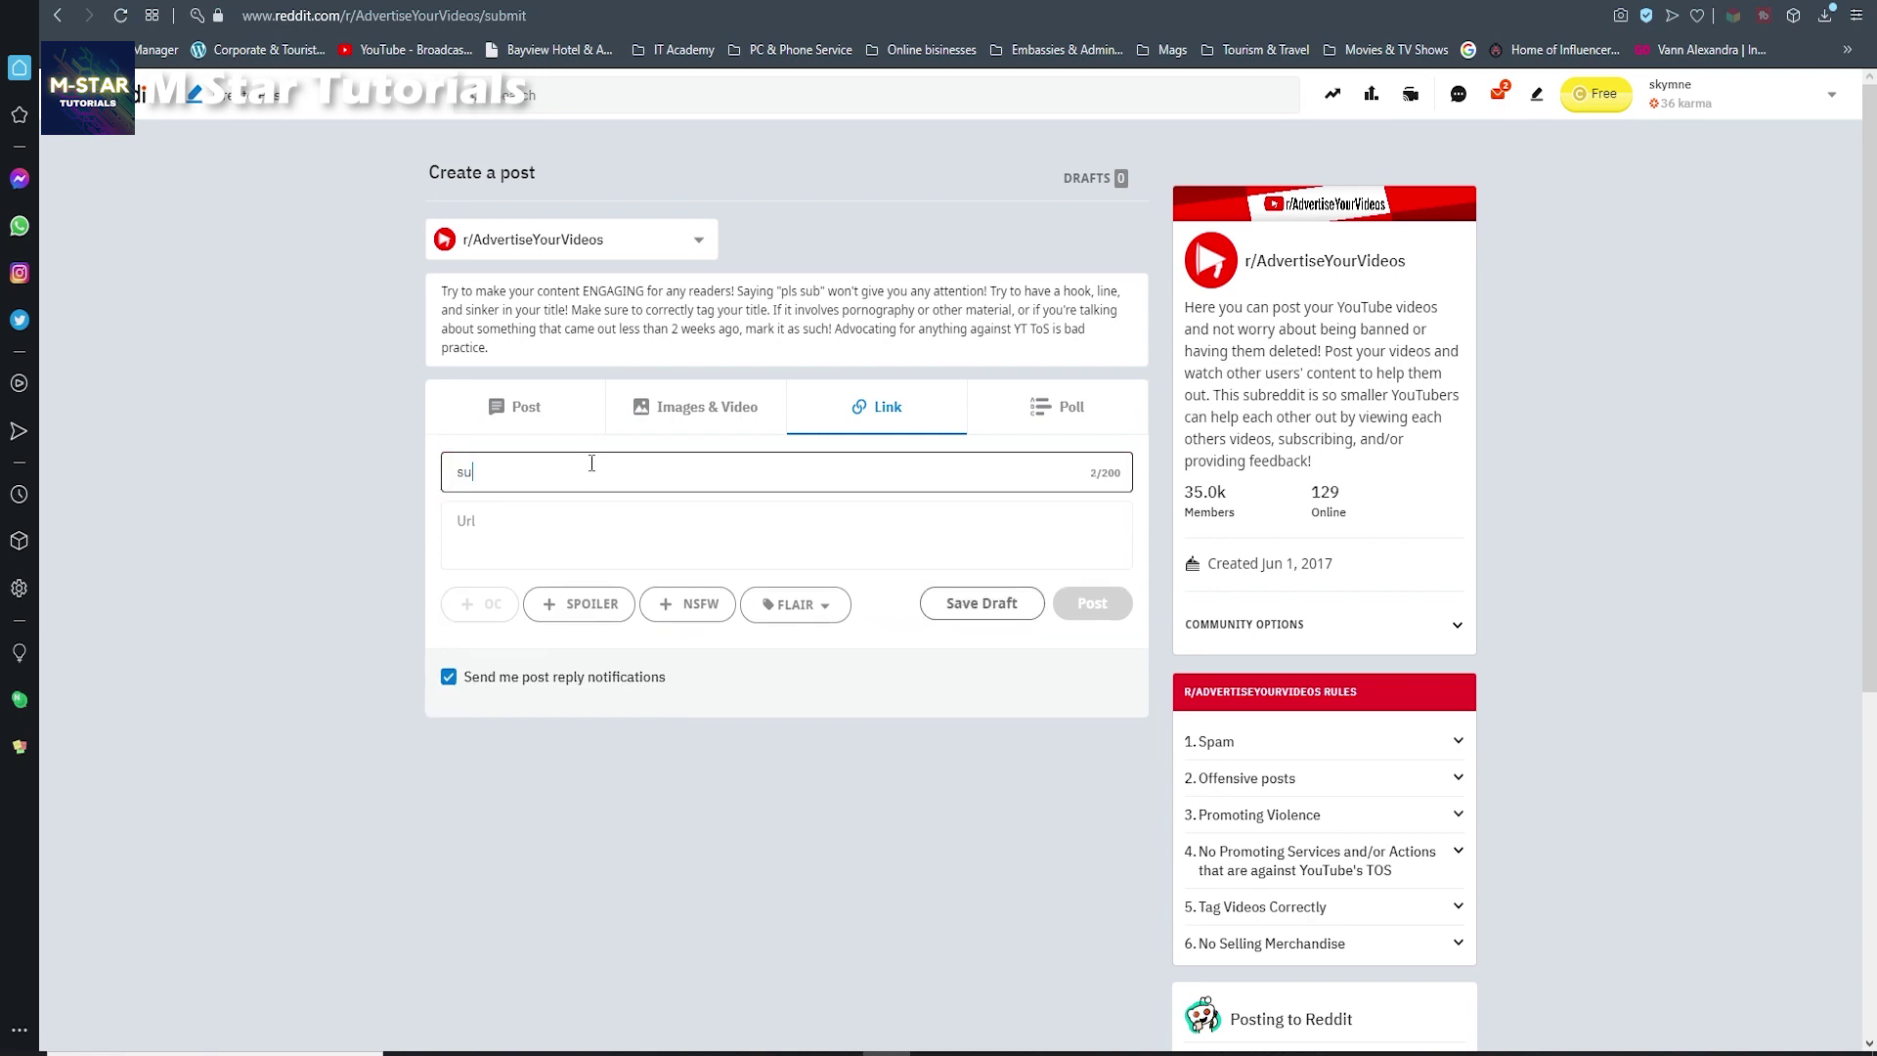
text(b to my channel)
key(Tab)
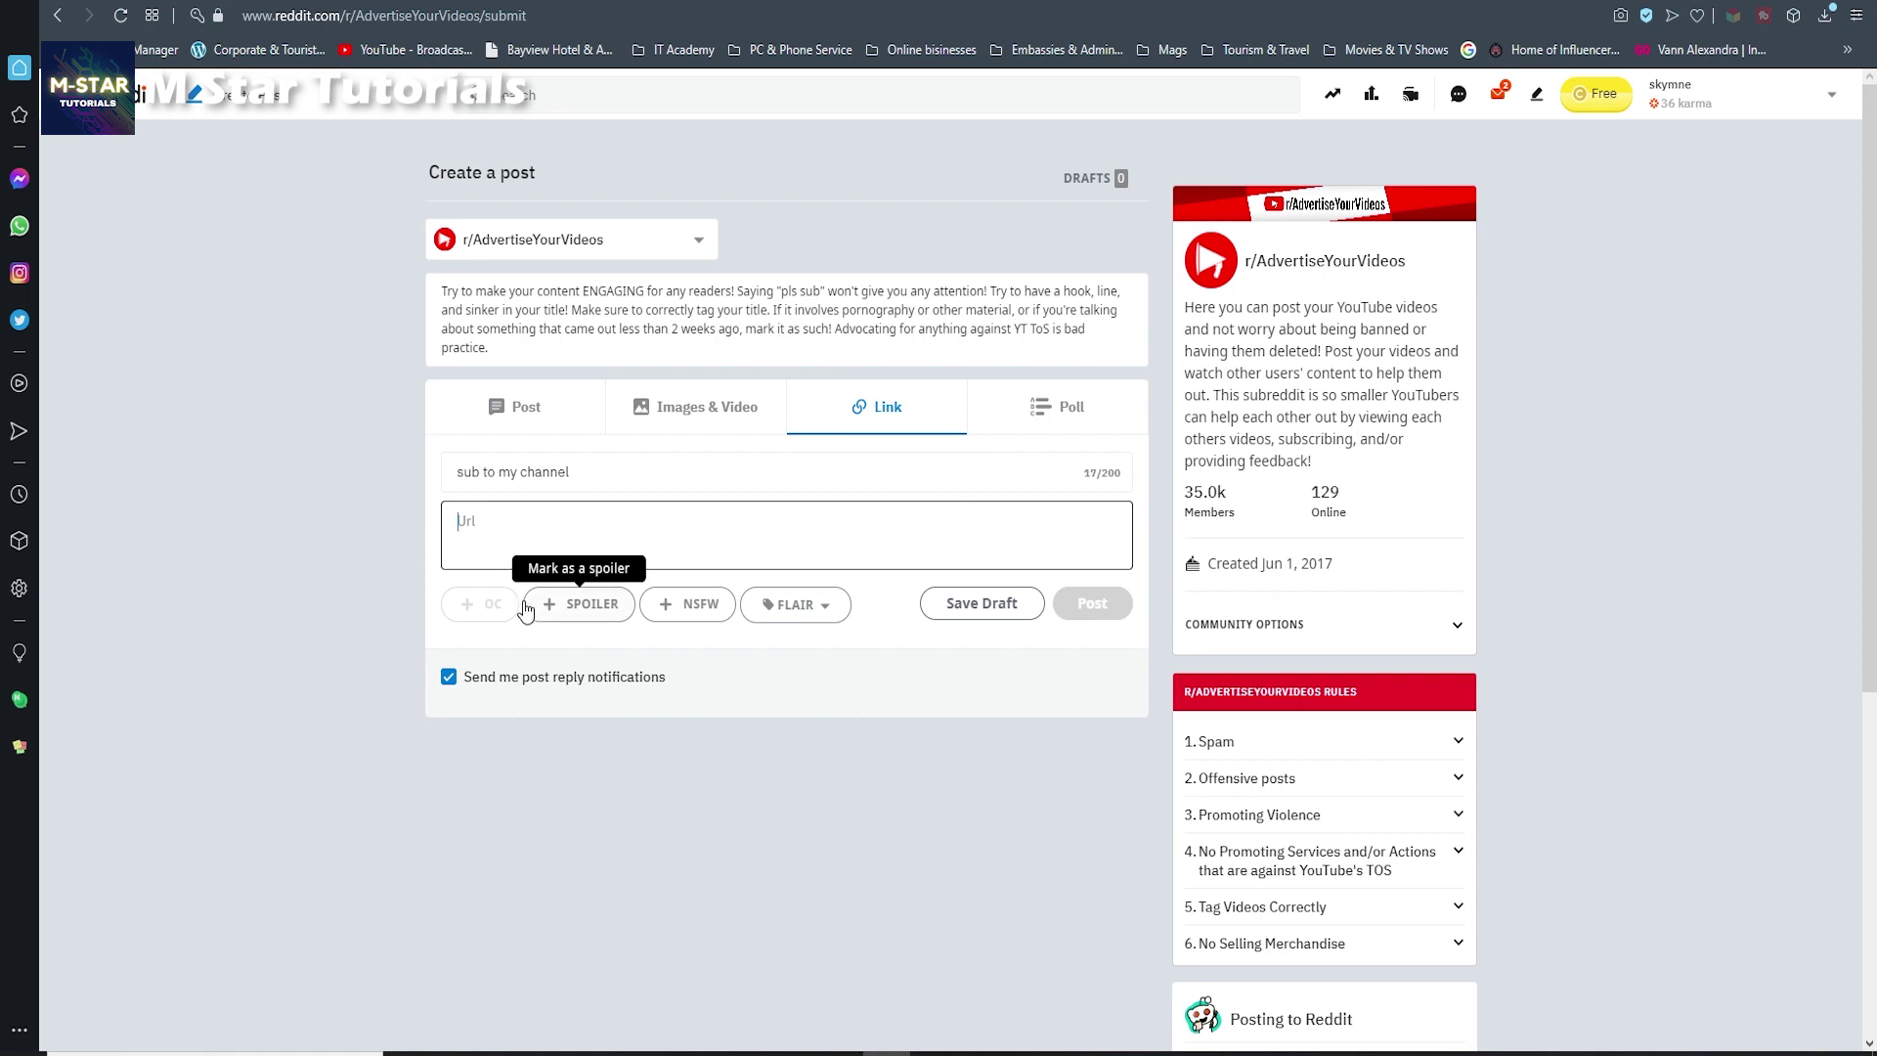
text(https://bit.ly/3bC69yl)
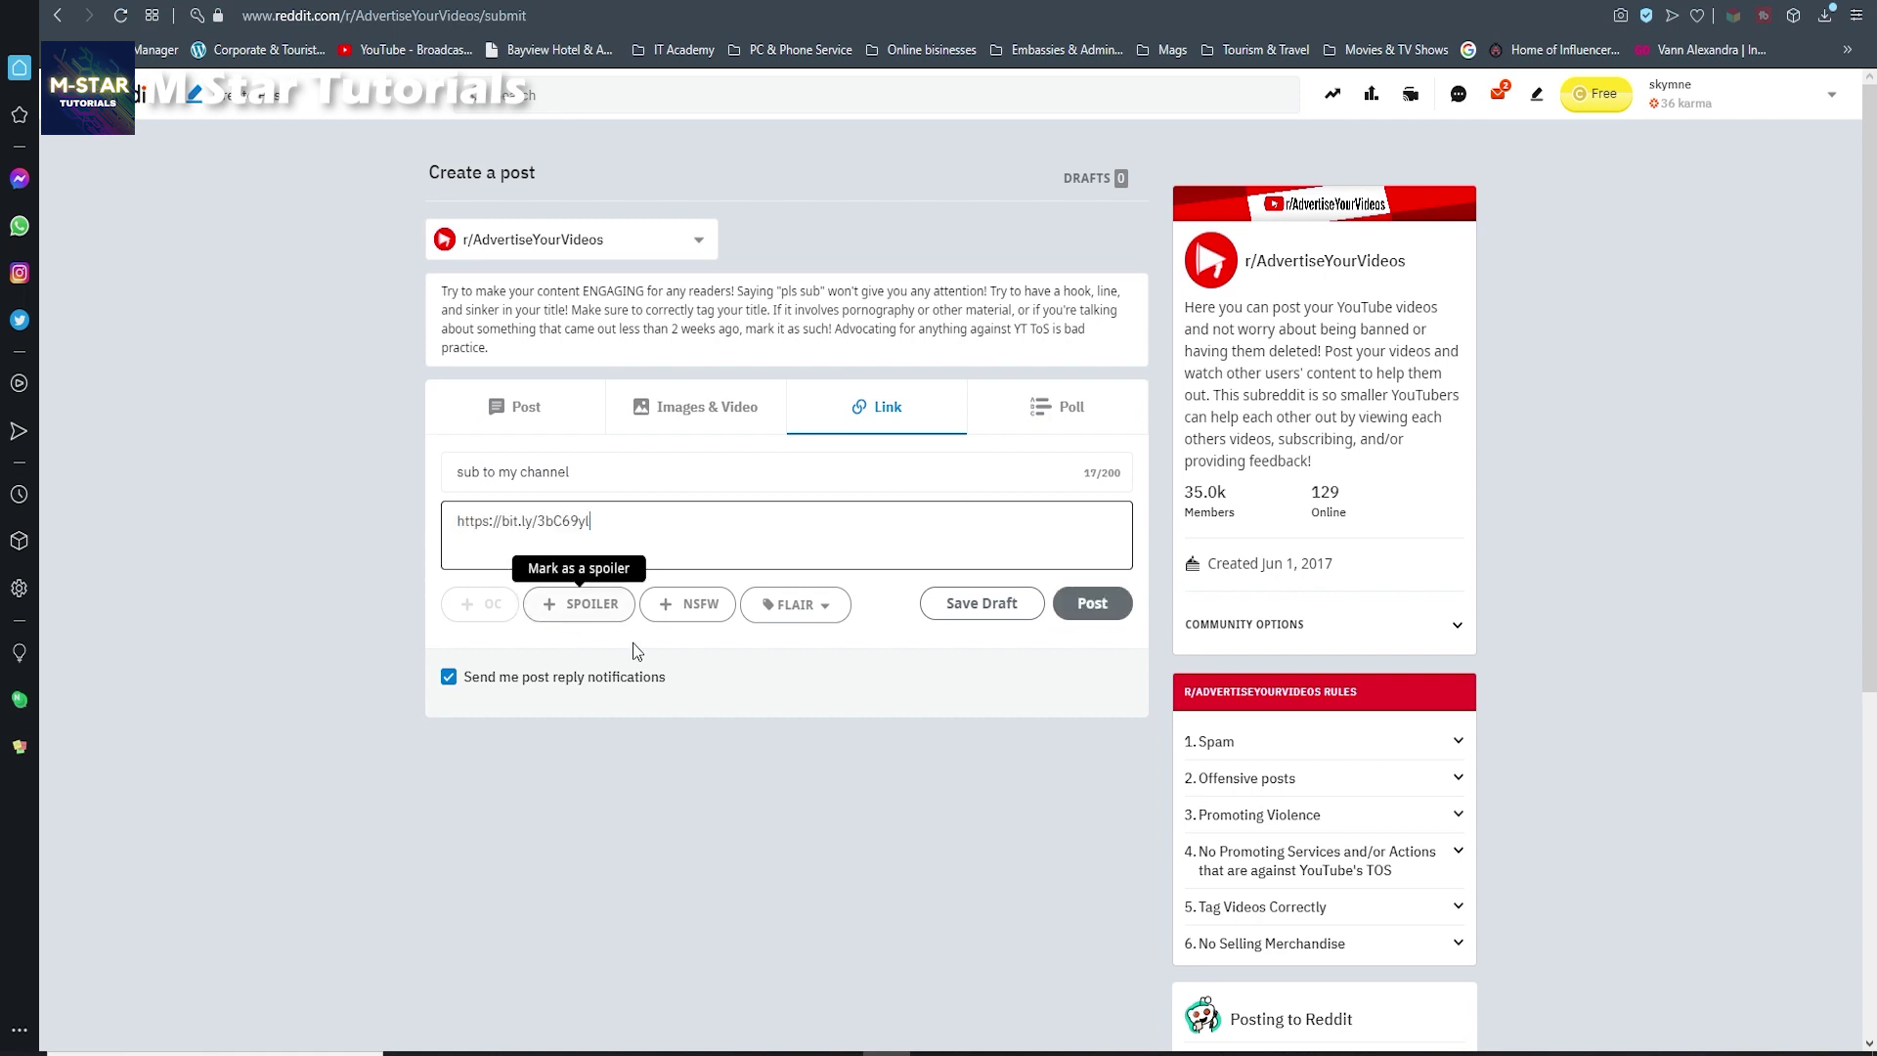
Apply the Video Promo flair and read the approved-domains error rejecting bit.ly
click(825, 619)
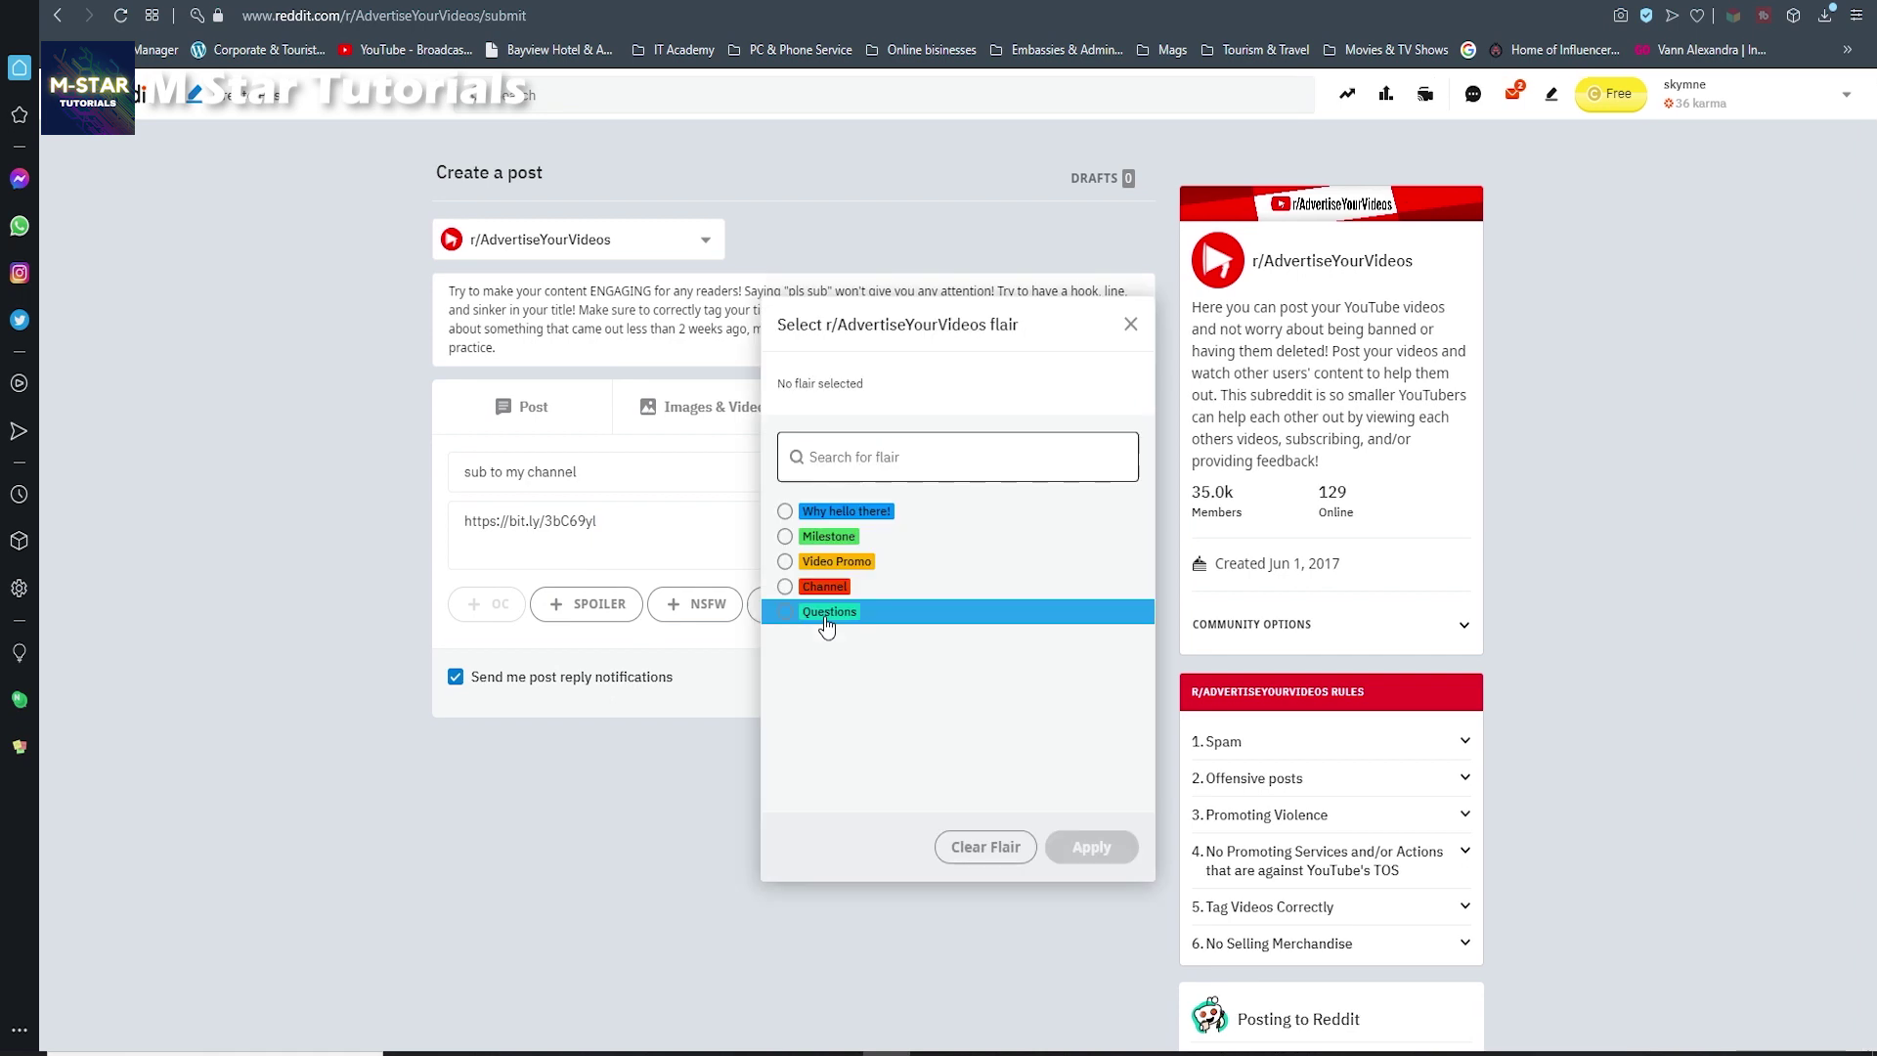
click(841, 571)
click(1056, 849)
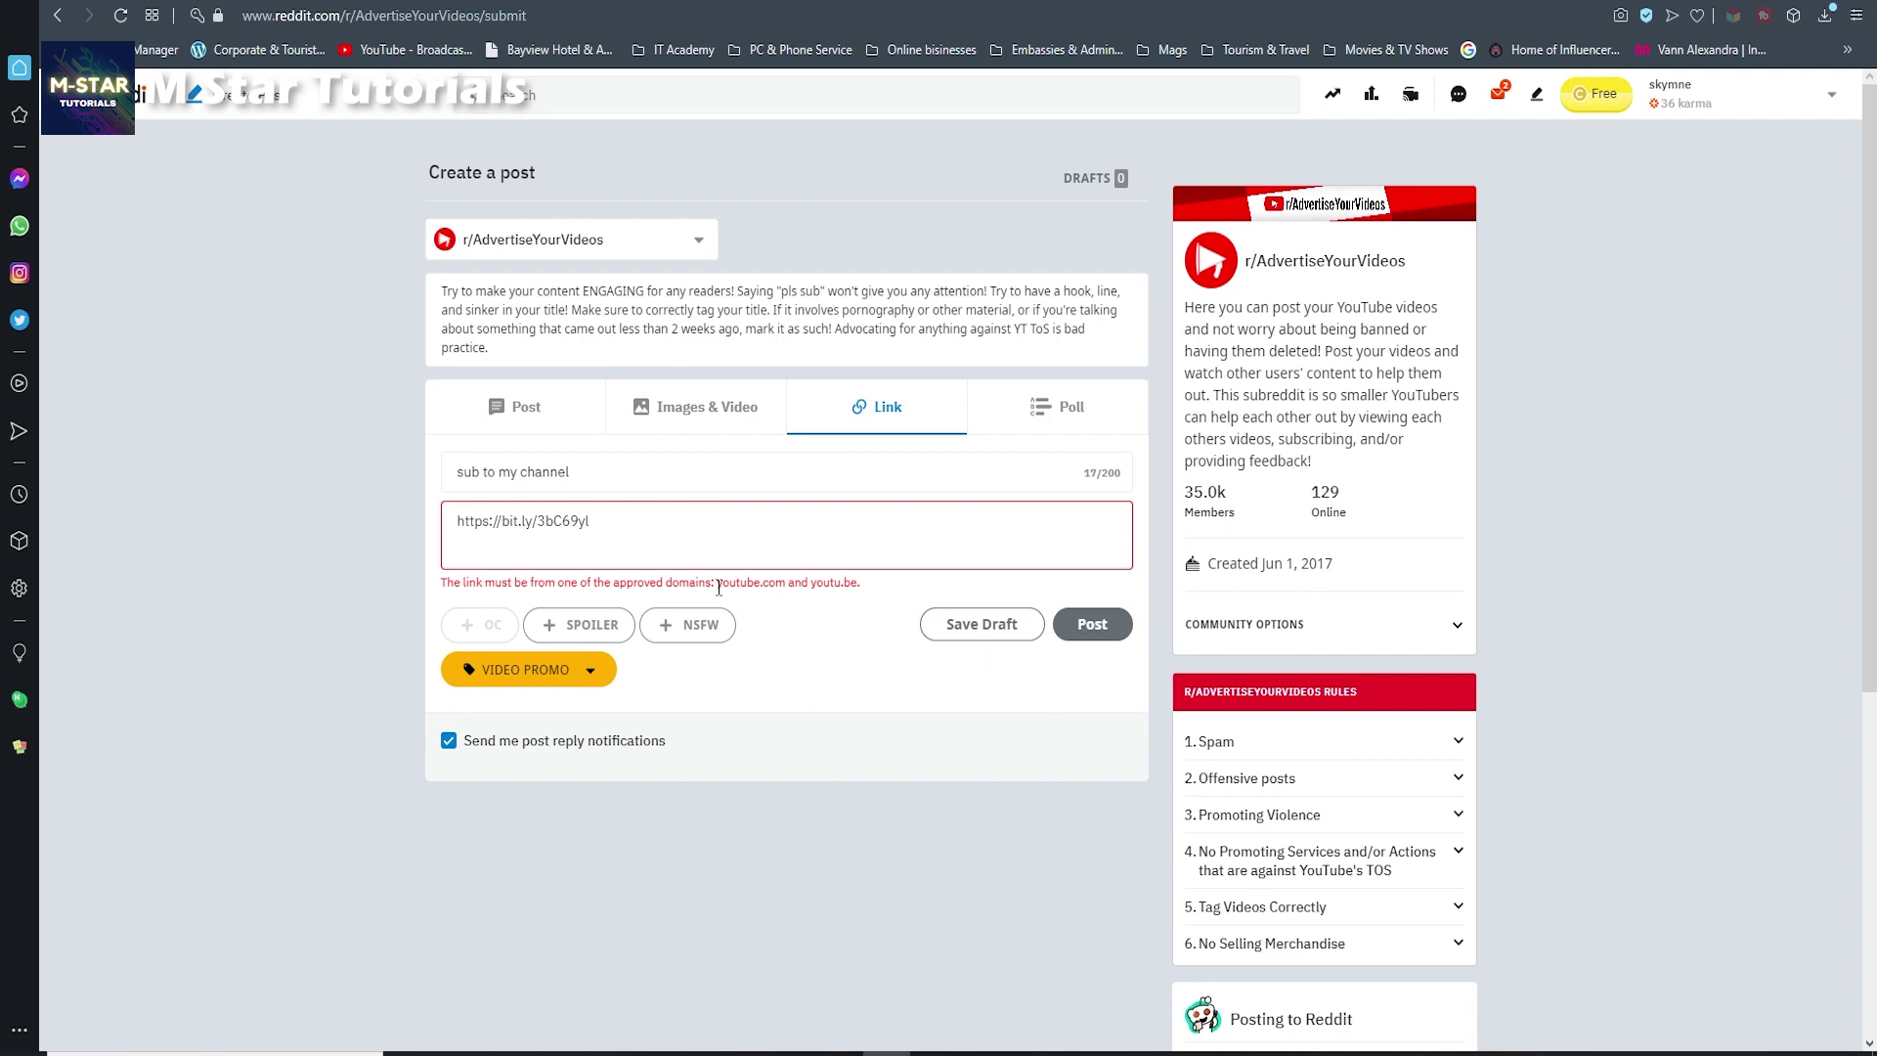
drag(443, 583, 883, 594)
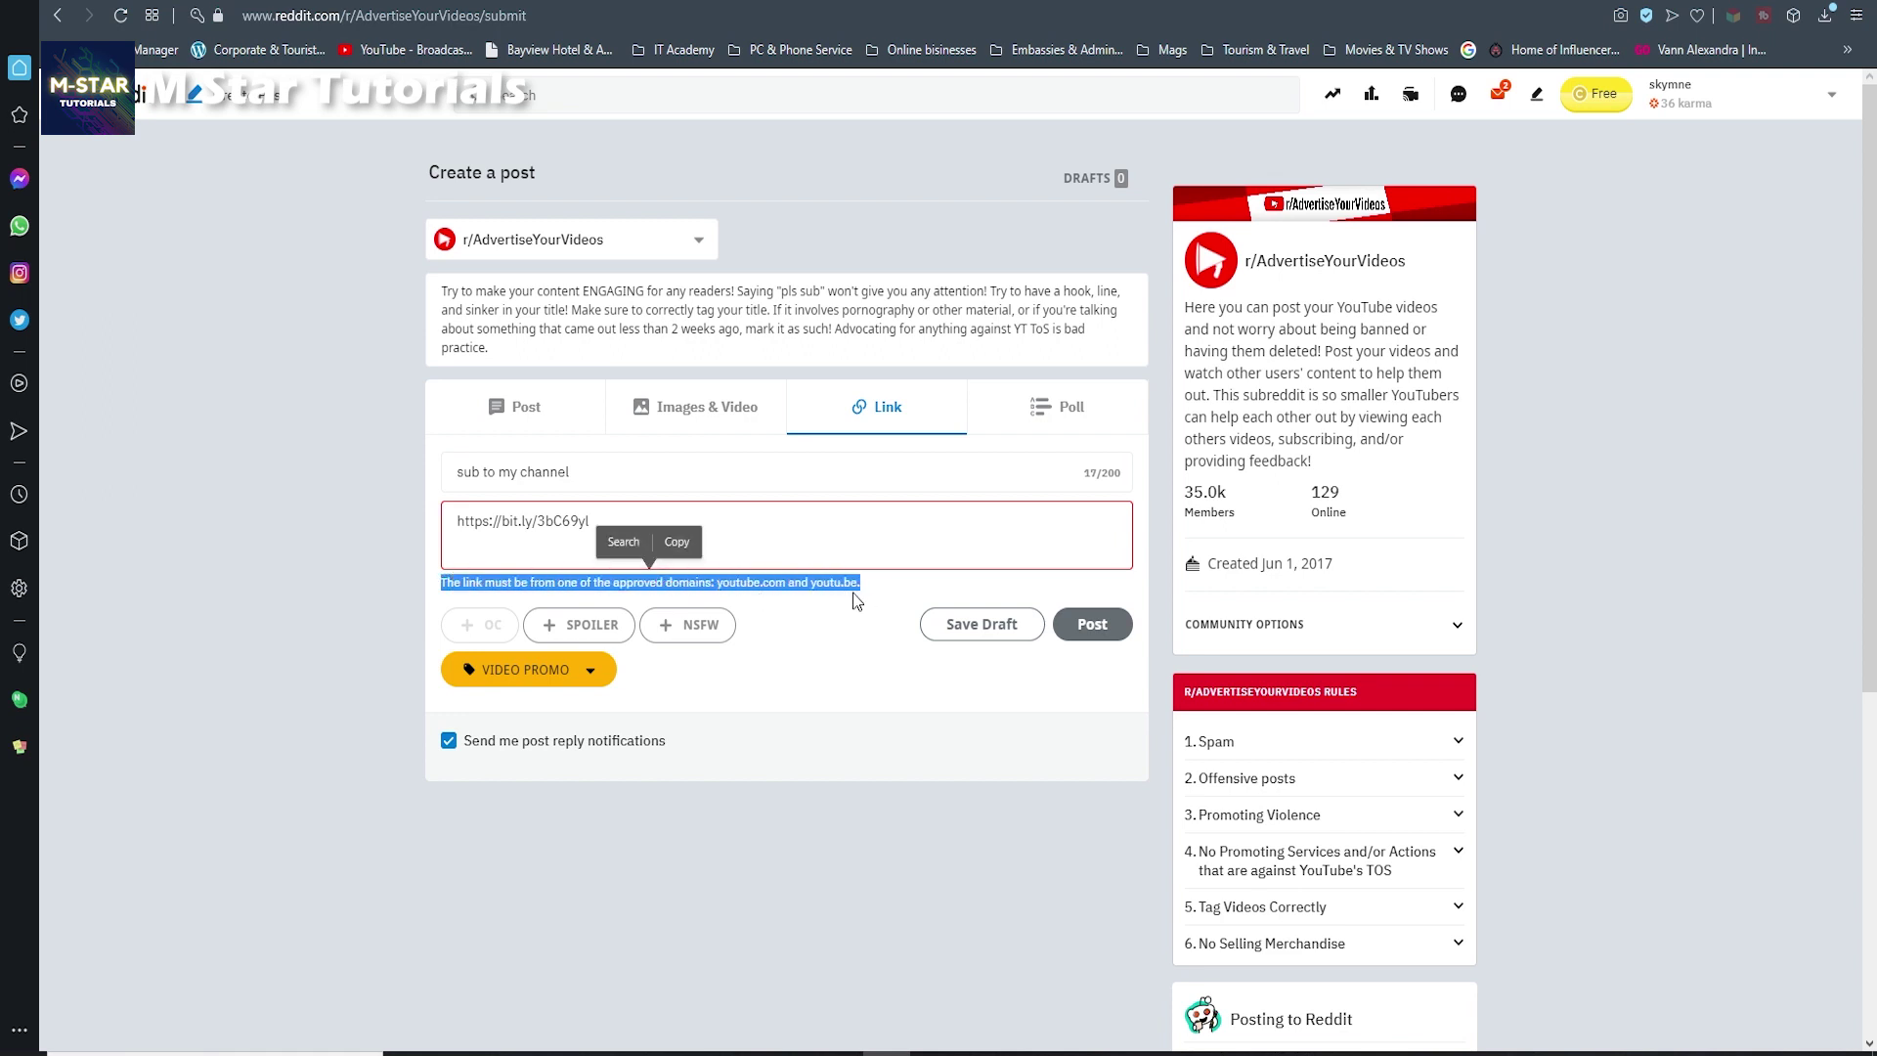
click(1164, 674)
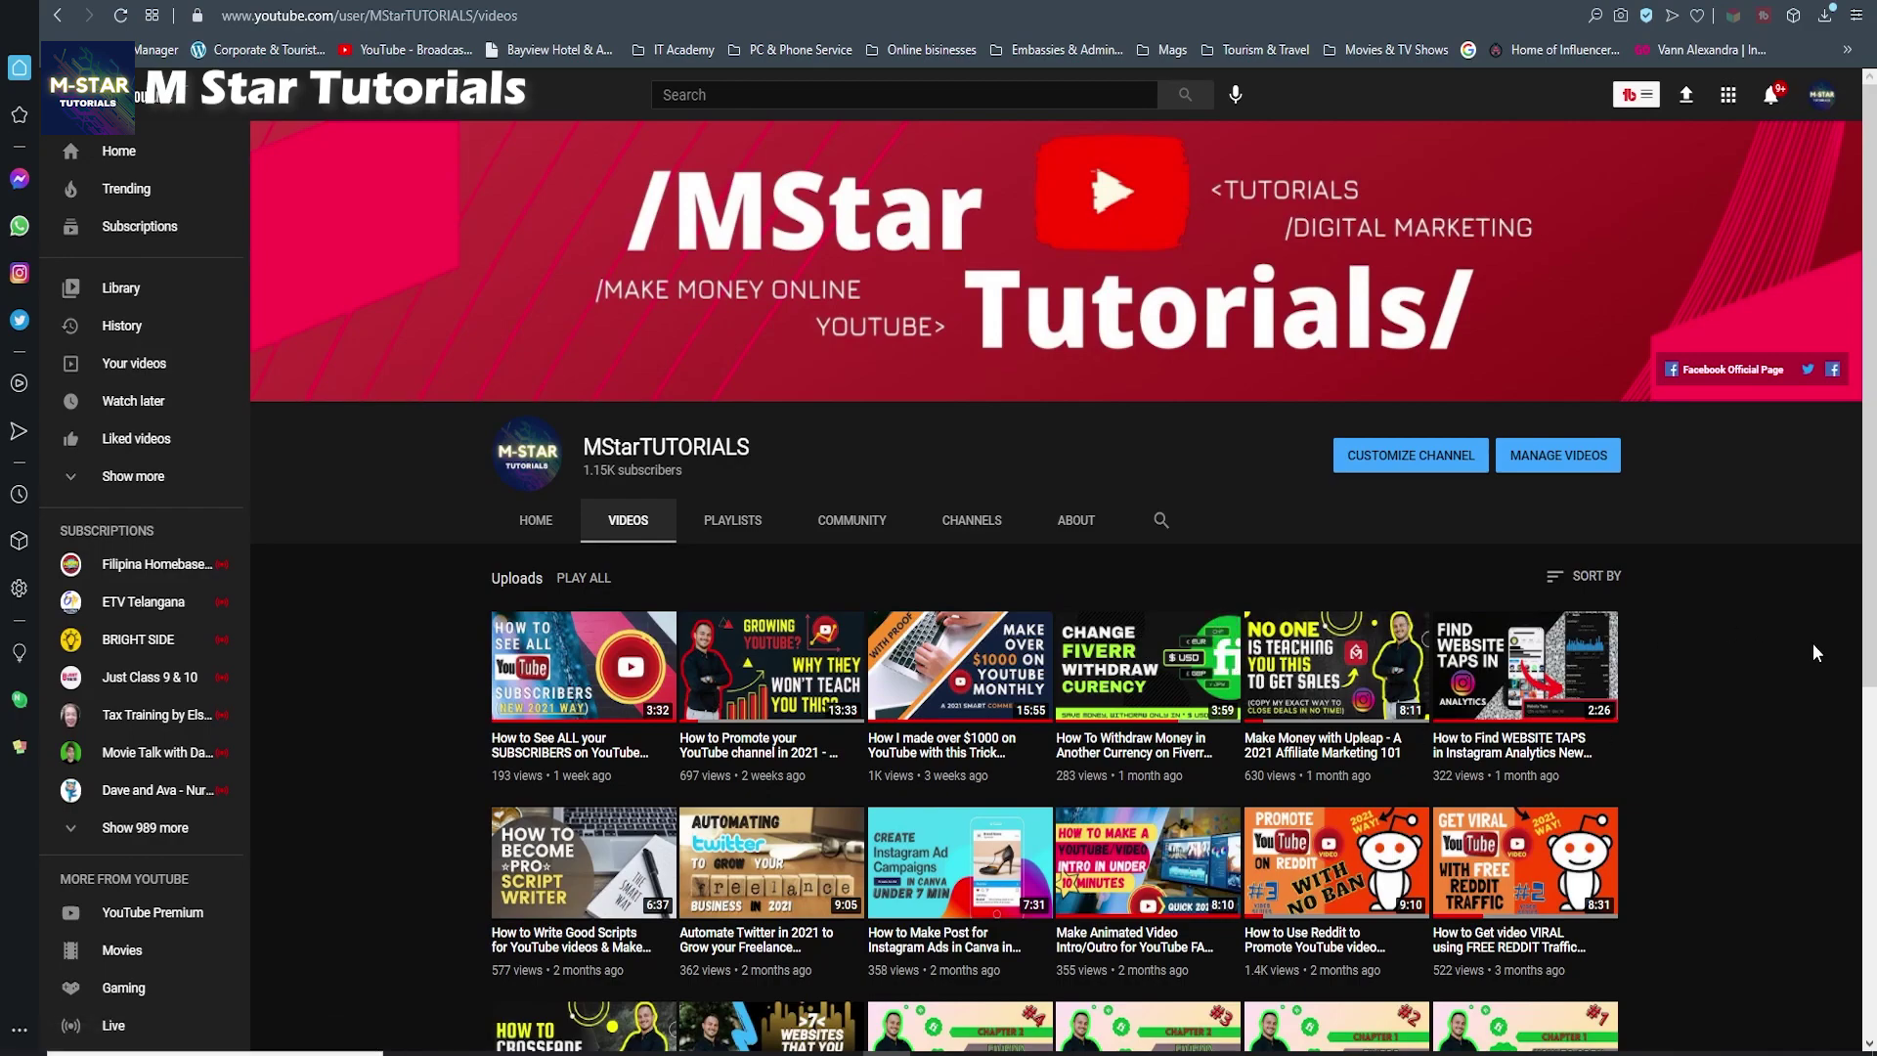
Scroll through the MStarTUTORIALS channel's uploaded videos
scroll(1812, 645, down, 5)
scroll(1810, 648, up, 5)
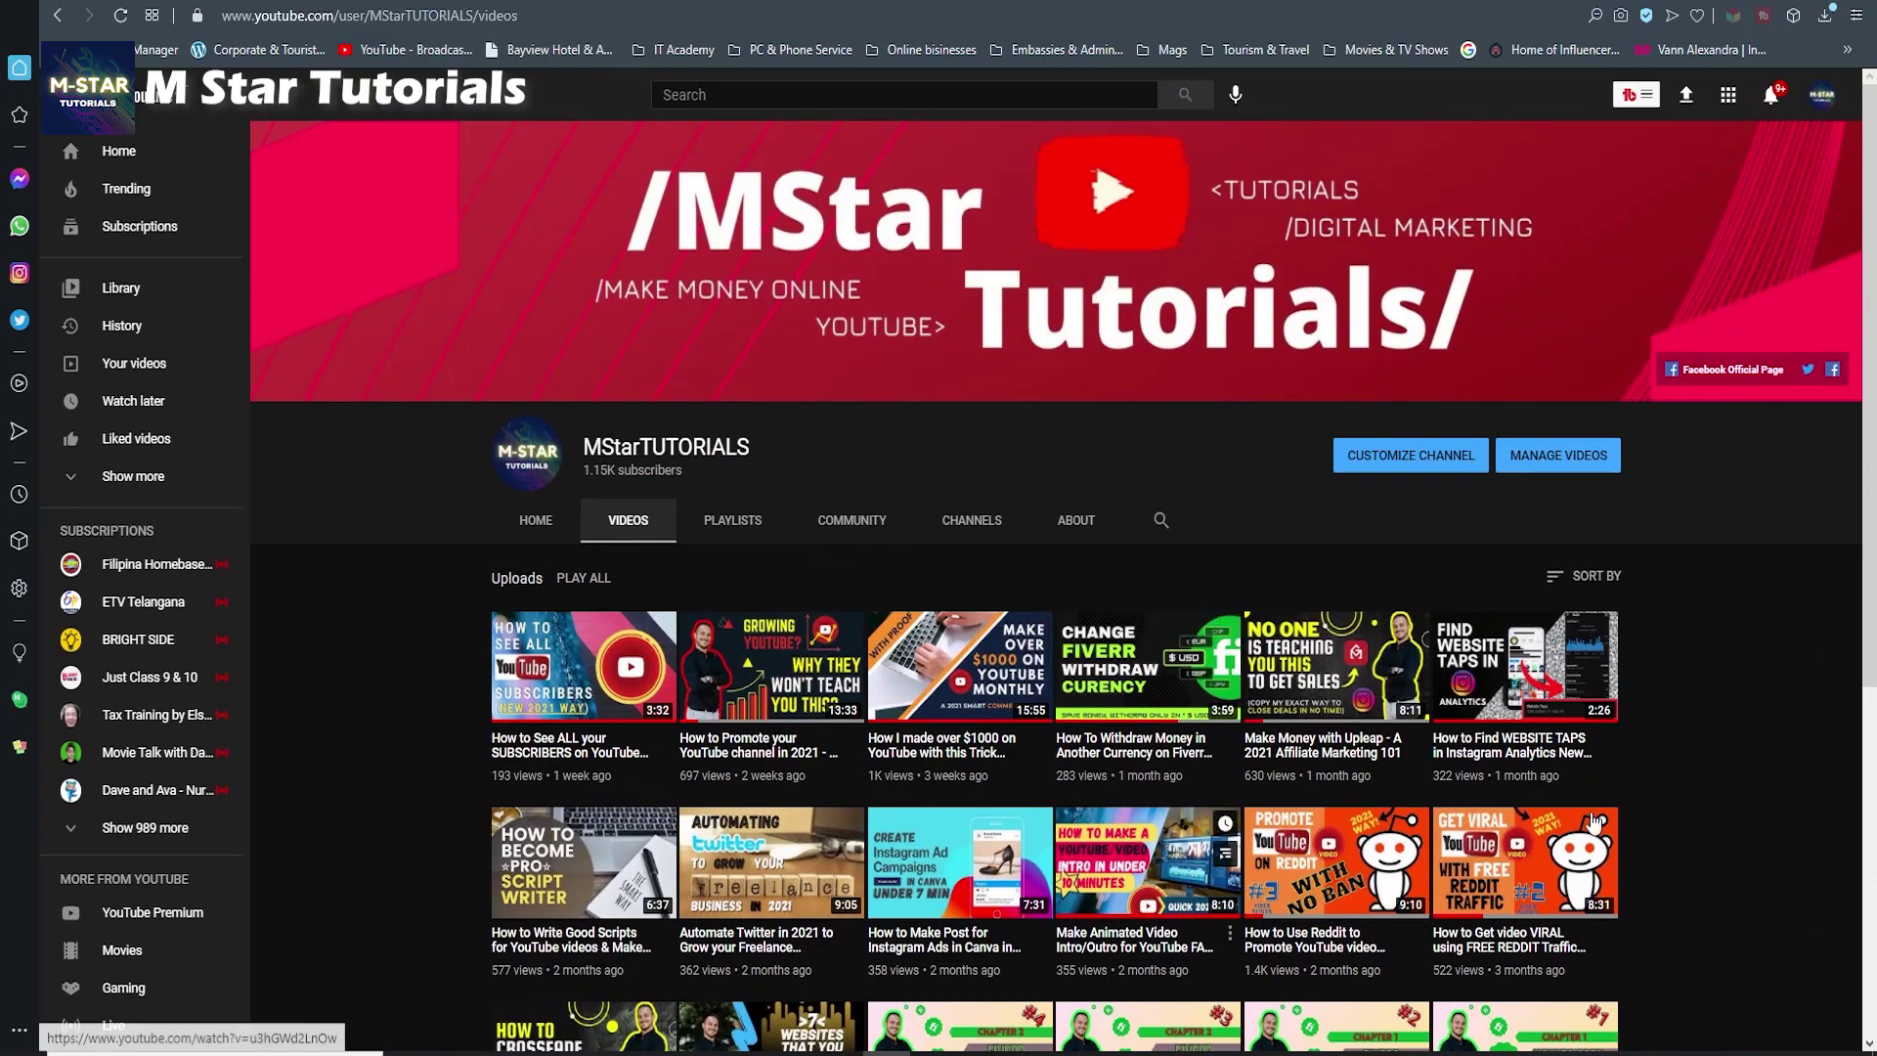
scroll(1701, 807, down, 2)
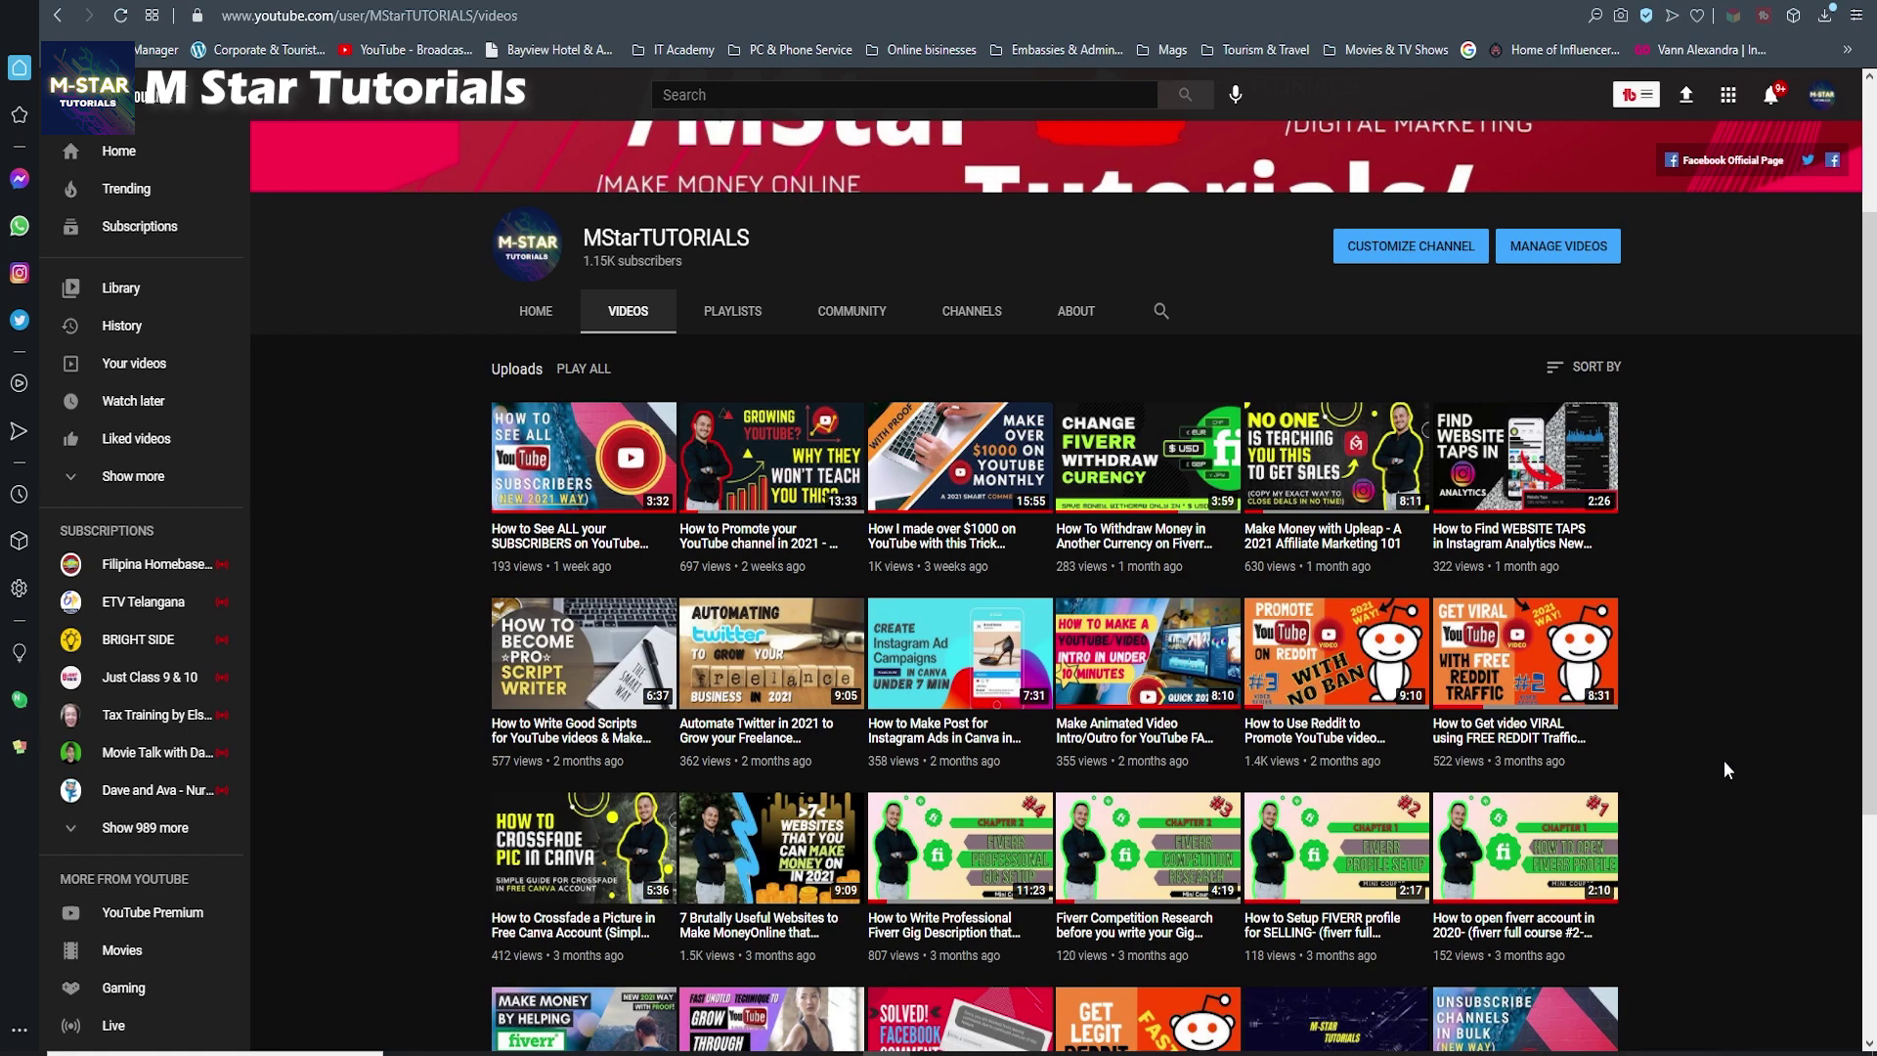
scroll(1722, 760, down, 3)
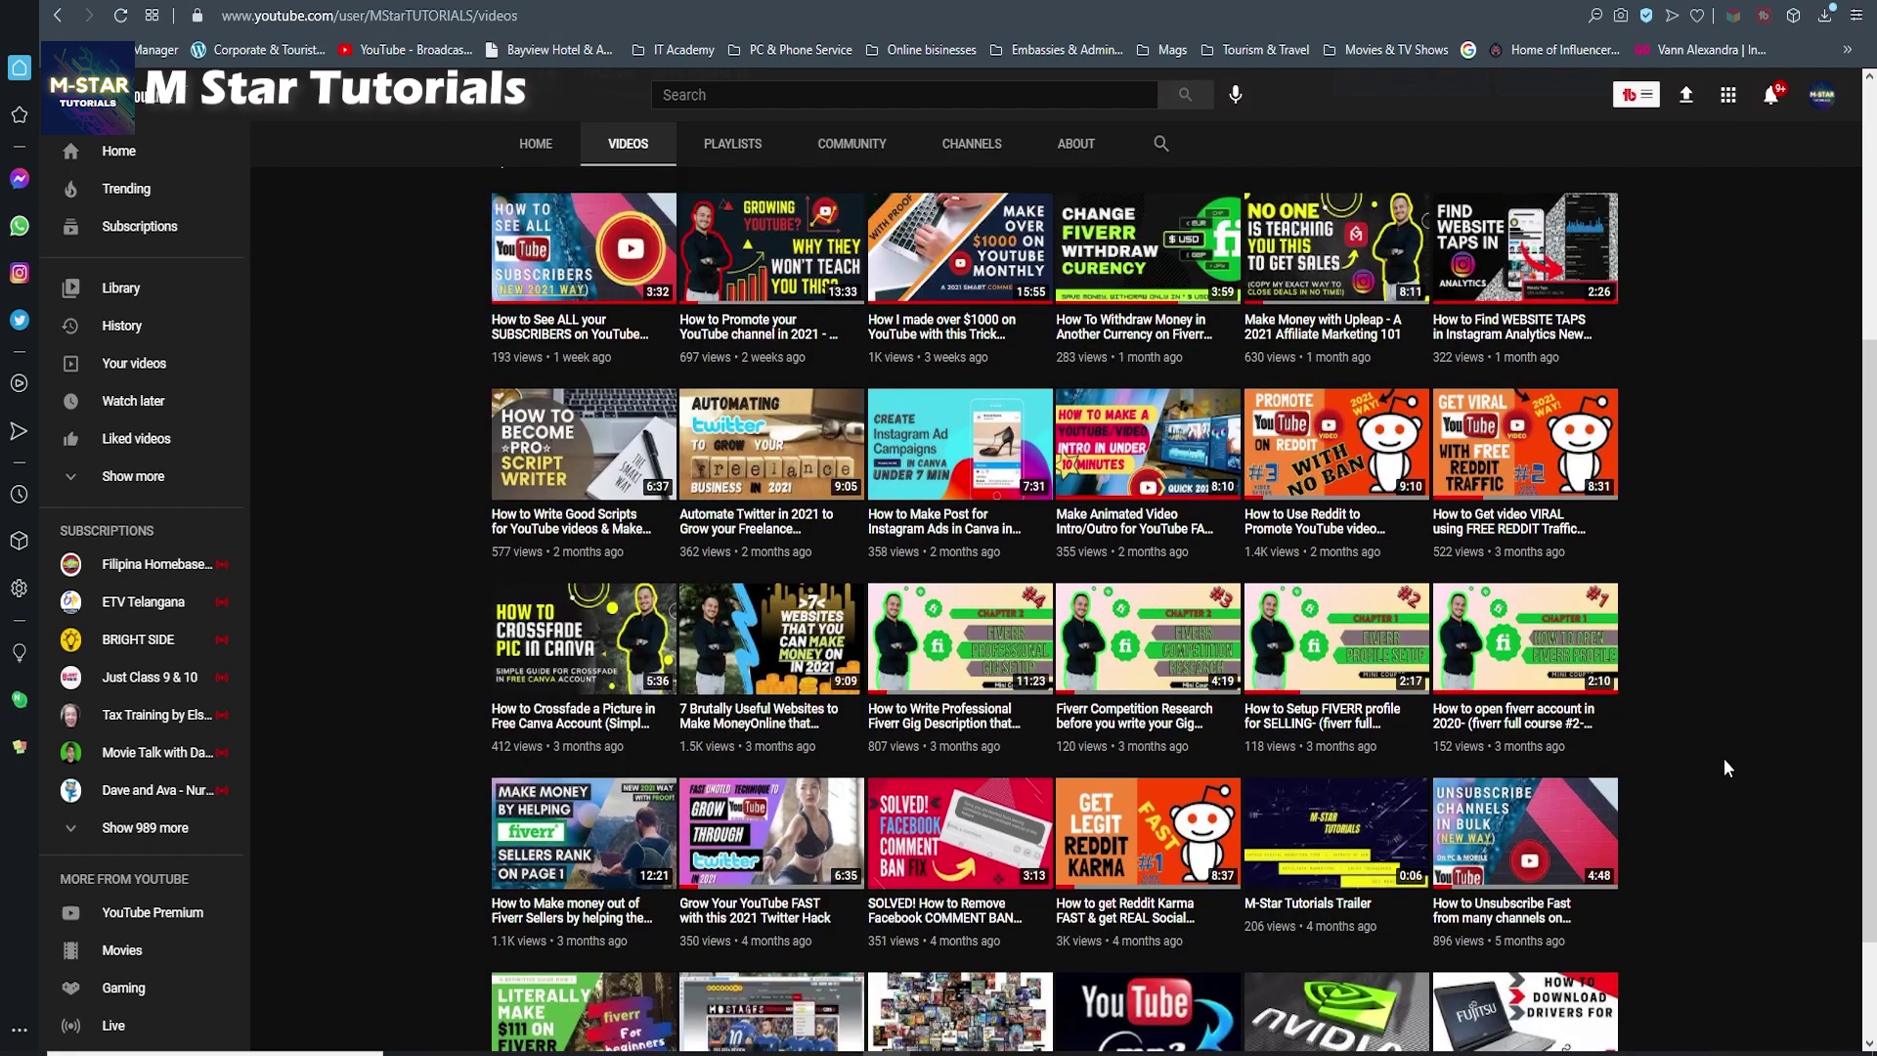
scroll(1723, 758, down, 2)
scroll(1723, 759, up, 6)
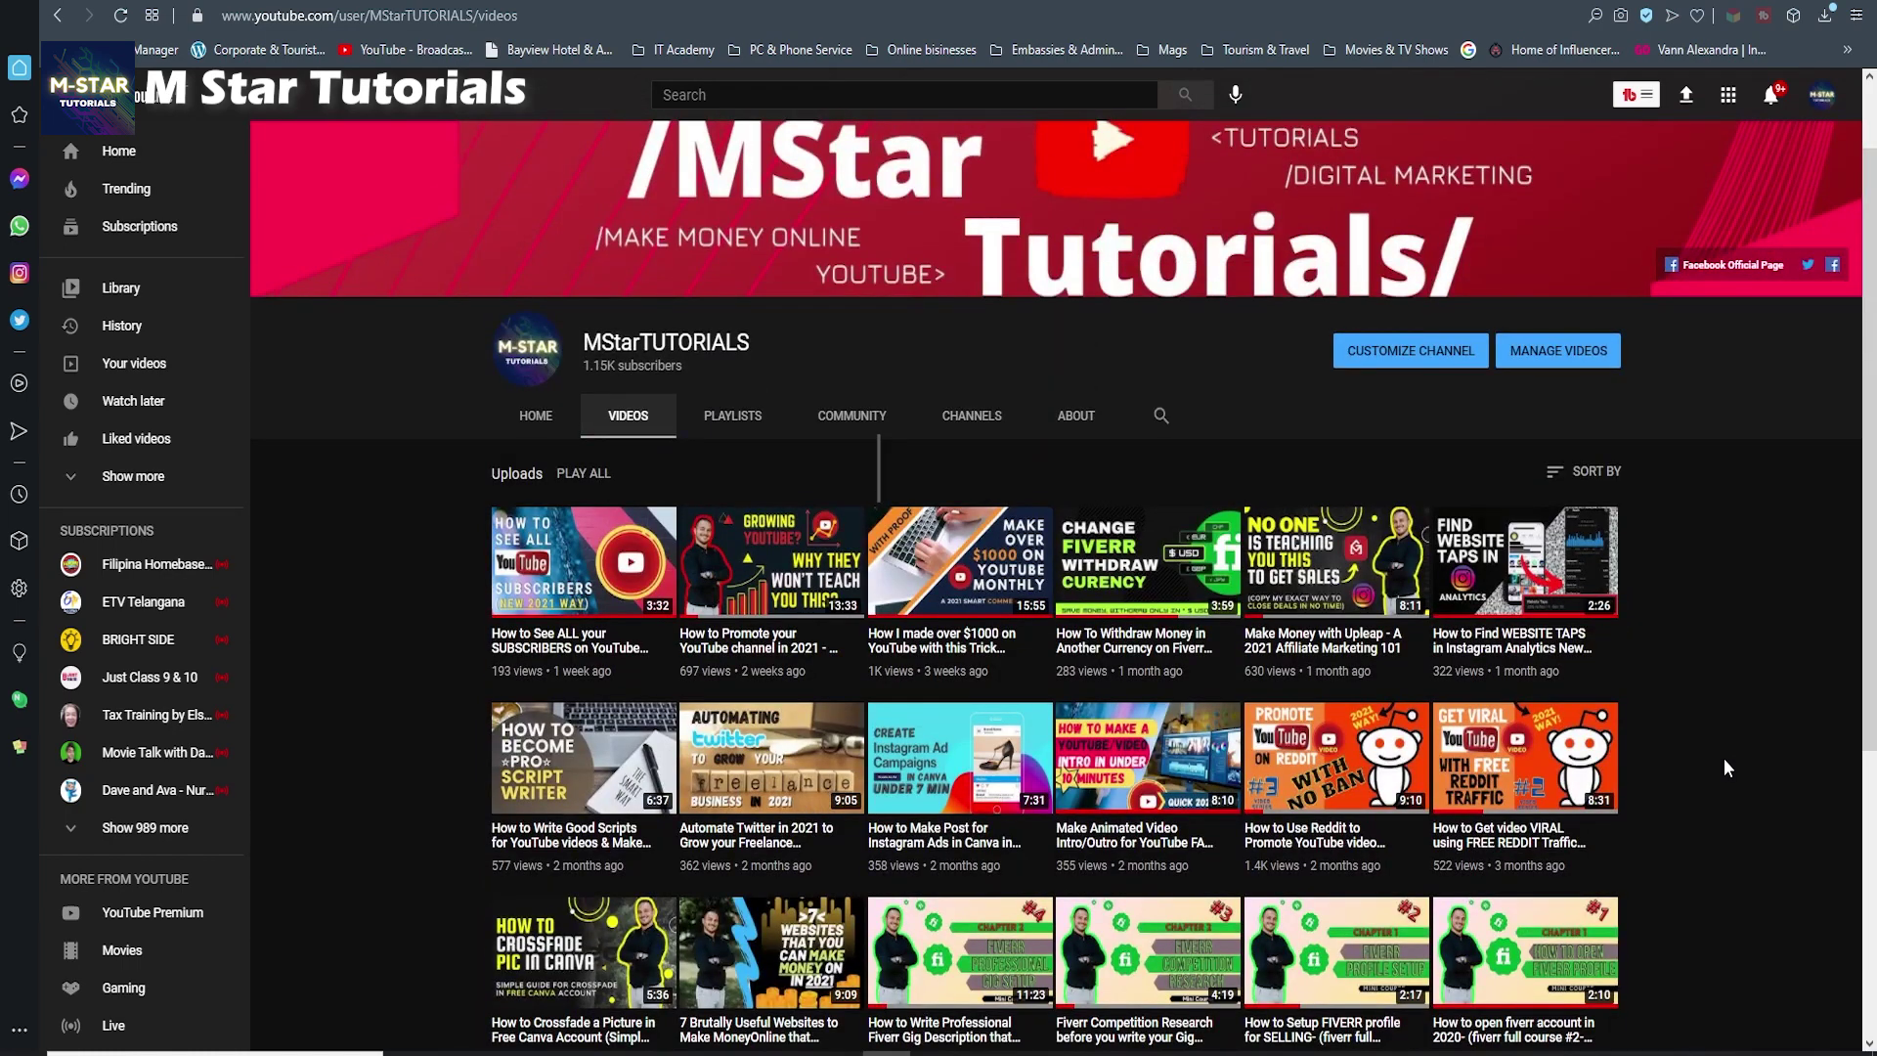